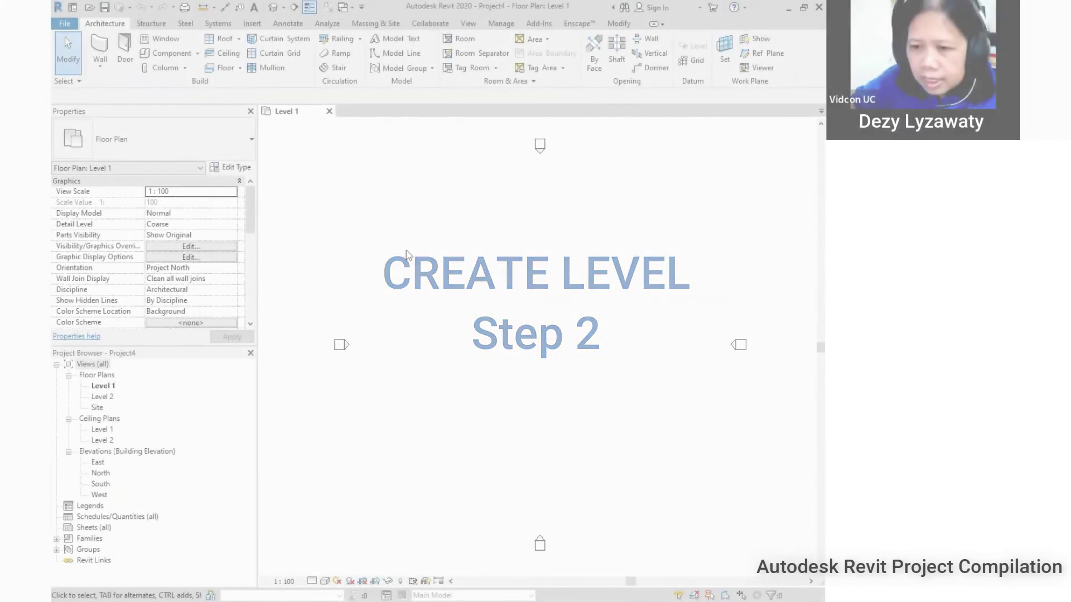
- Open the South elevation view showing the existing levels
middle_click_drag(485, 382, 475, 371)
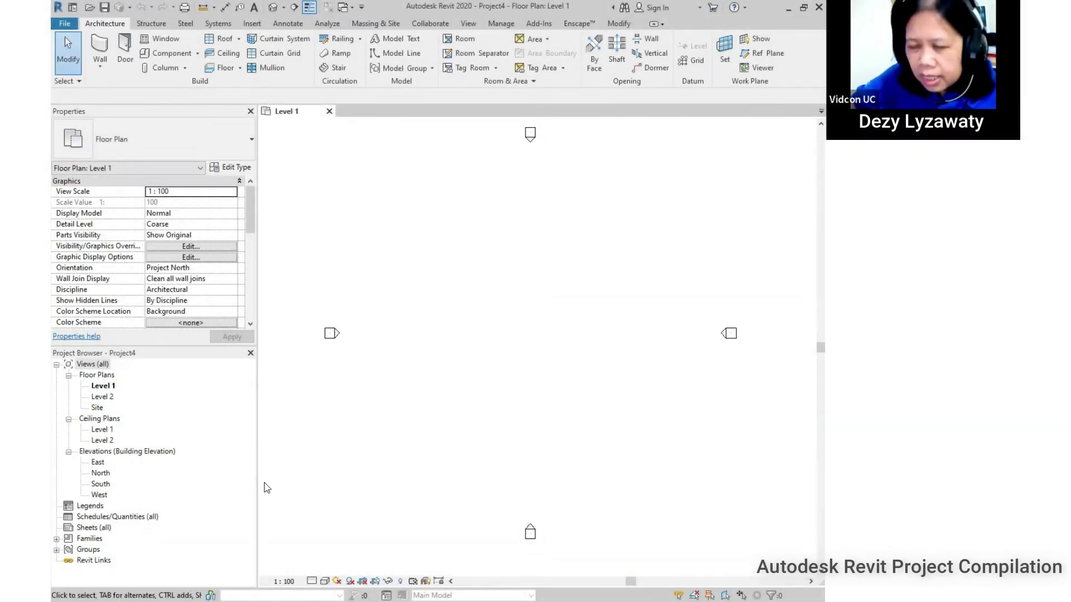
double_click(100, 484)
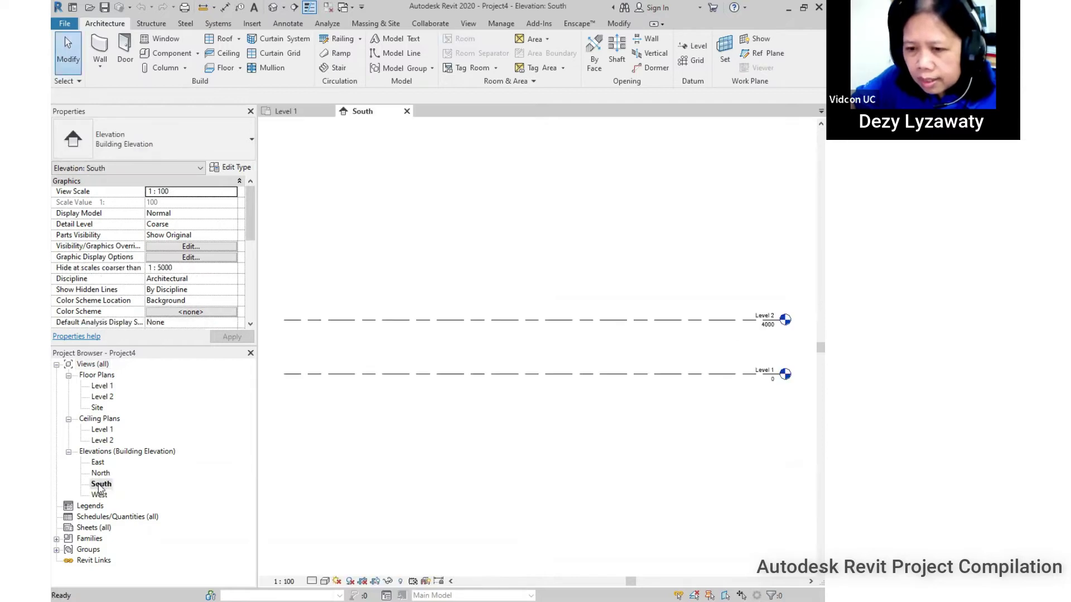
middle_click_drag(515, 373, 471, 370)
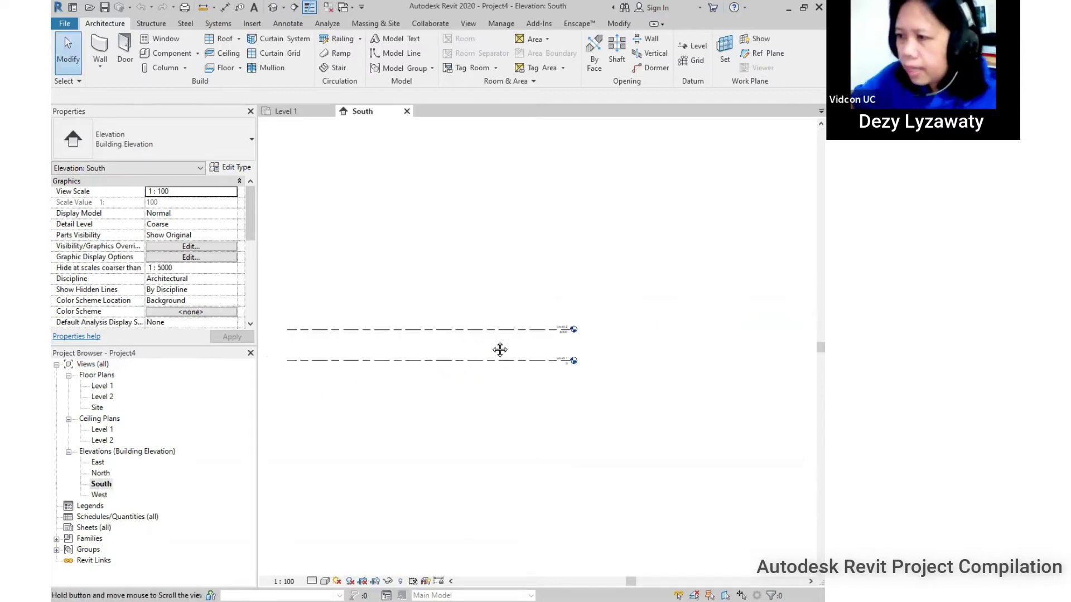
left_click(491, 330)
left_click(471, 303)
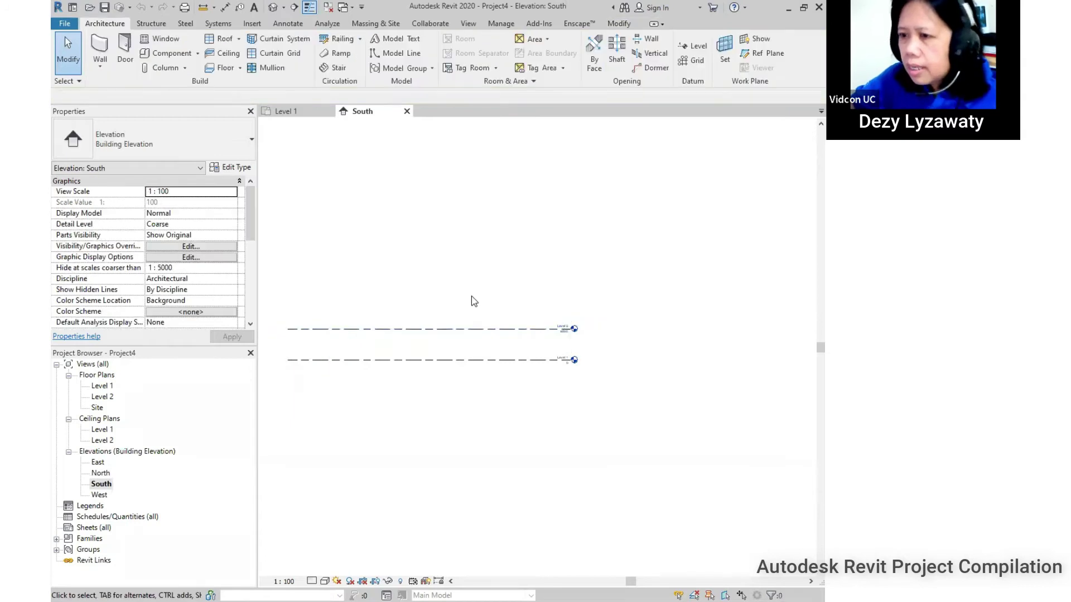
middle_click_drag(469, 329, 483, 342)
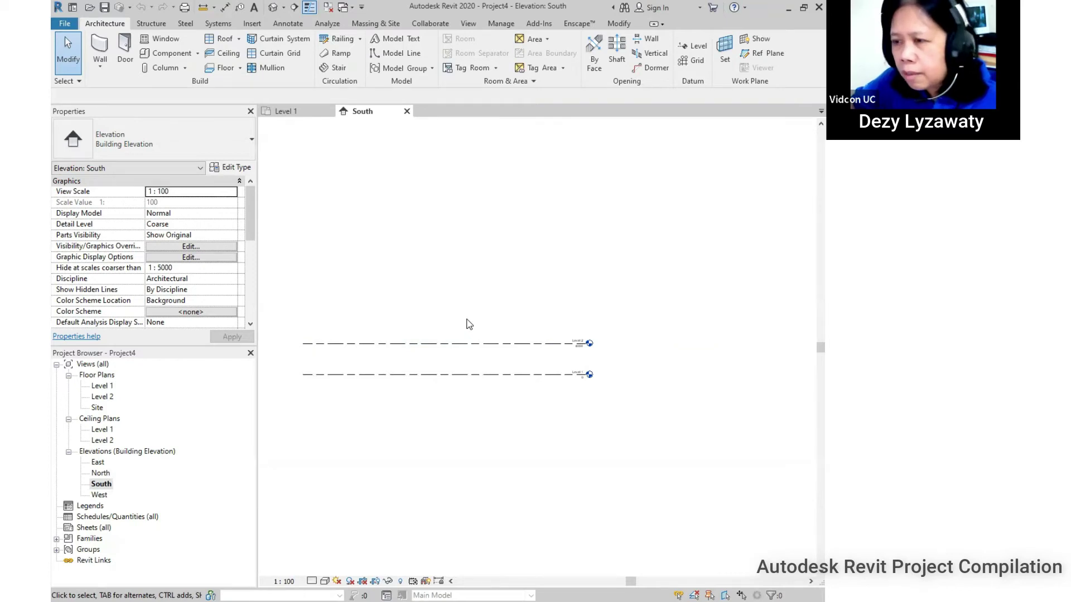
scroll(413, 303, "down", 2)
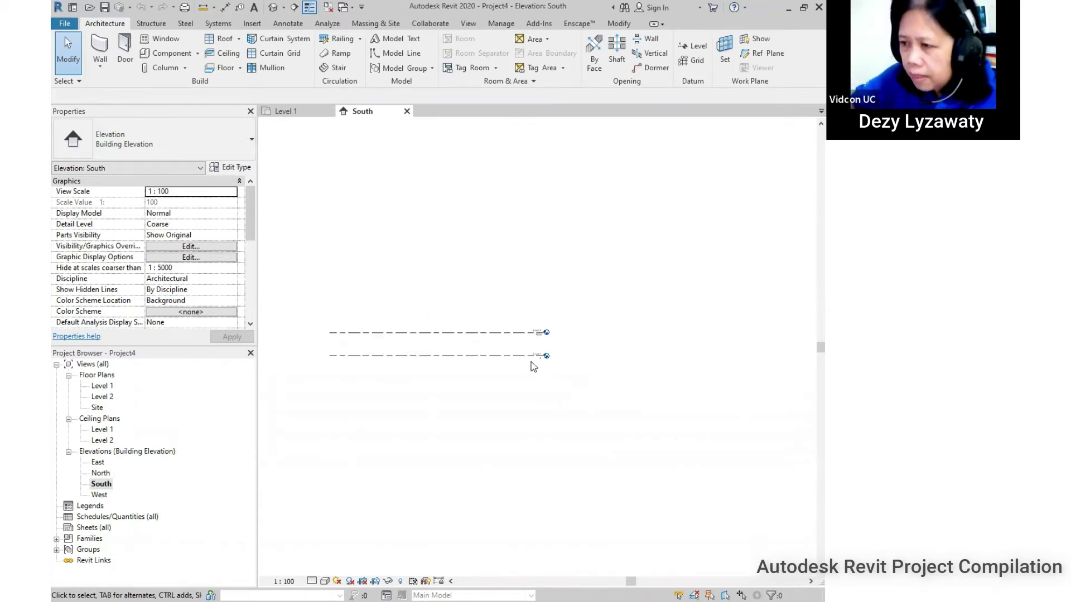
- Copy Level 2 upward thirteen times with the Multiple option, spacing the copies 4000 mm apart up to elevation 56000
left_click(502, 335)
scroll(414, 339, "up", 2)
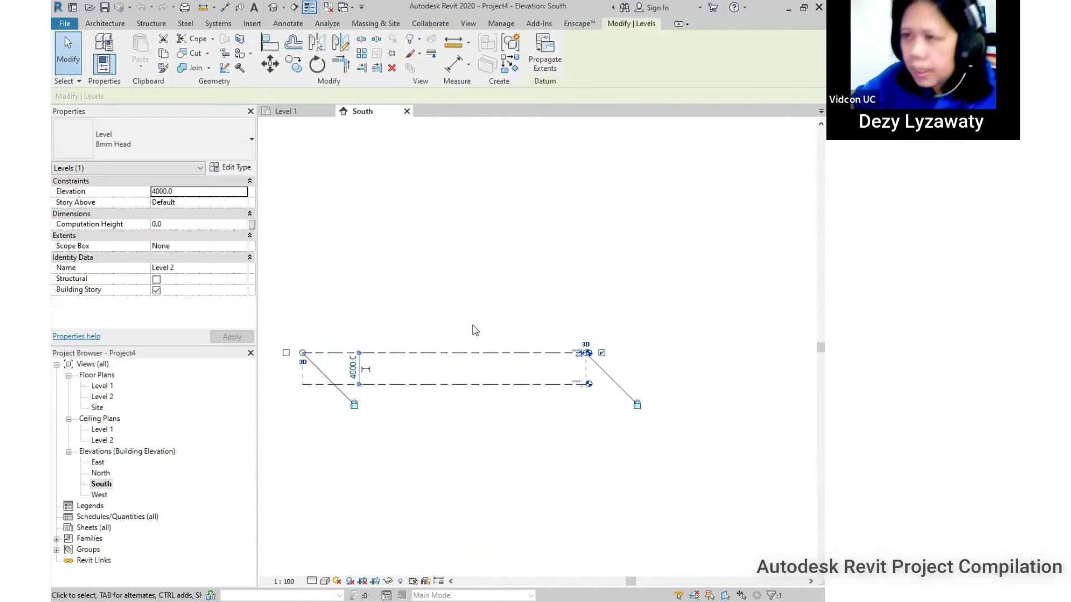
left_click(294, 66)
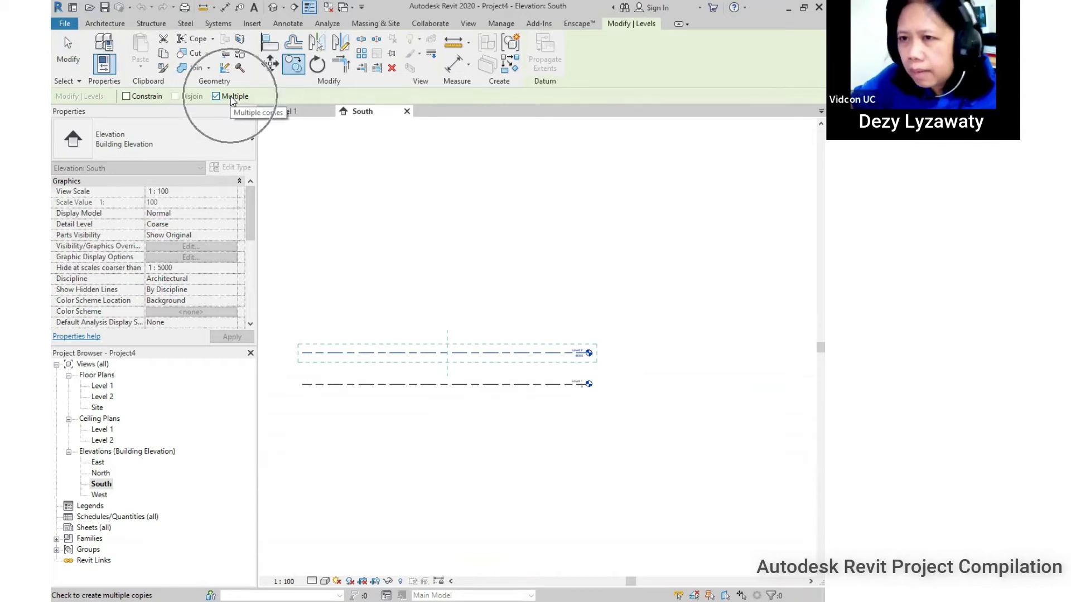
scroll(295, 395, "up", 1)
left_click(304, 380)
left_click(304, 344)
left_click(303, 310)
middle_click_drag(301, 261, 299, 377)
left_click(301, 388)
left_click(301, 354)
left_click(301, 318)
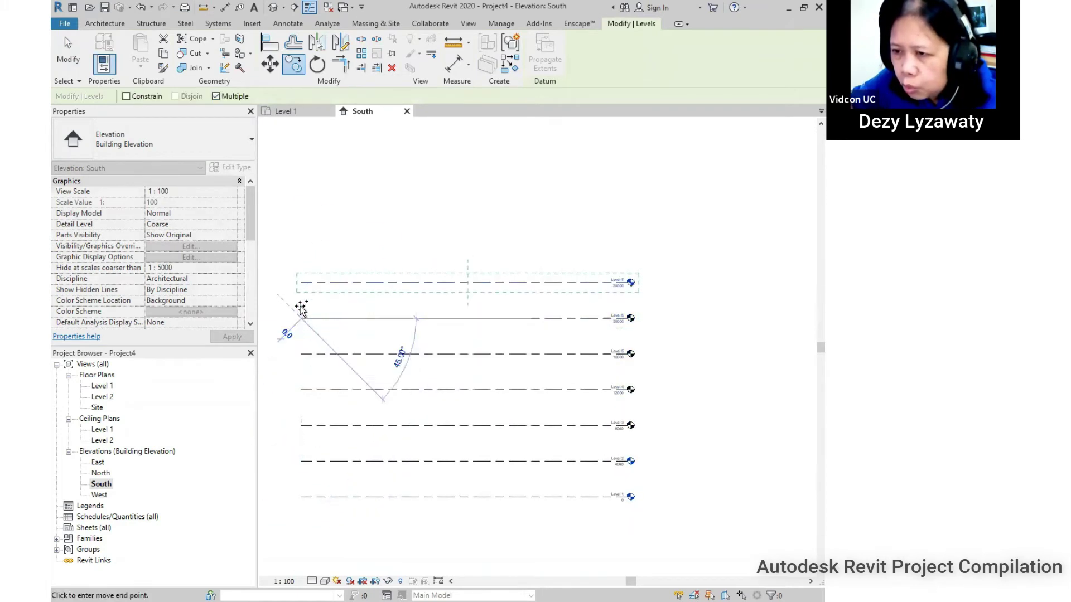
left_click(302, 282)
left_click(303, 246)
left_click(304, 210)
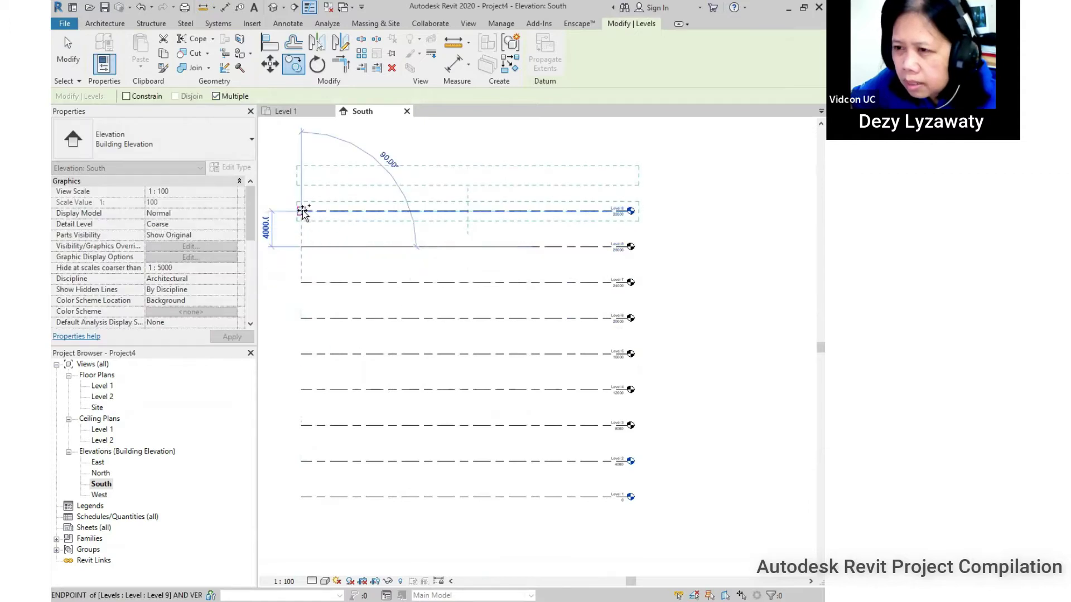
middle_click_drag(302, 232, 295, 368)
left_click(299, 336)
left_click(300, 299)
left_click(301, 265)
left_click(302, 228)
left_click(301, 193)
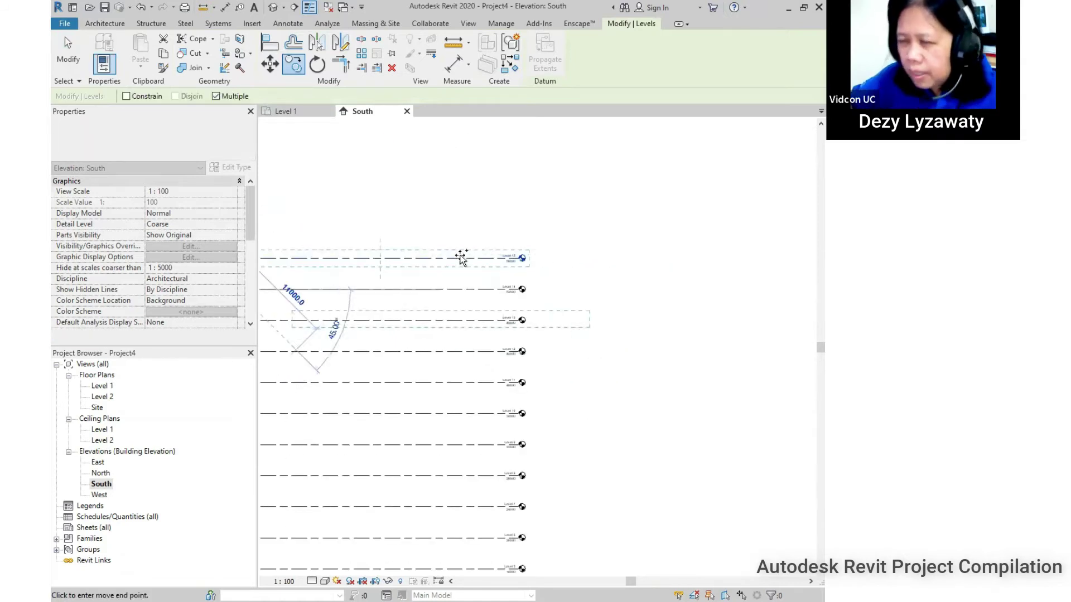
key("Escape")
key("Escape")
- Rename the topmost level as Level ROOF
scroll(509, 264, "up", 2)
left_click(508, 264)
left_click(504, 263)
double_click(492, 259)
type("R0")
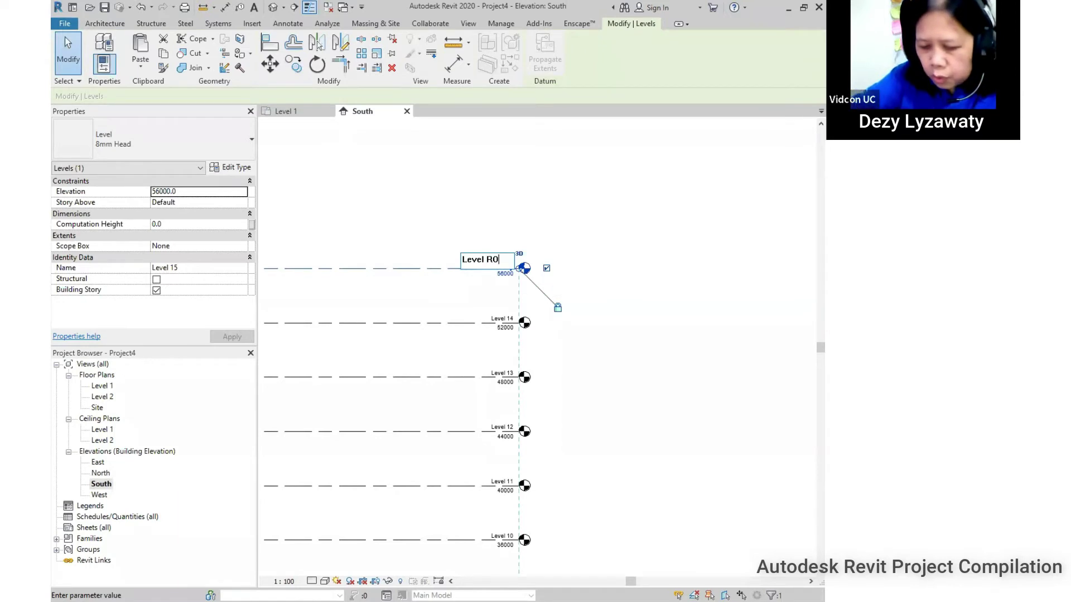
key("Return")
scroll(554, 189, "down", 3)
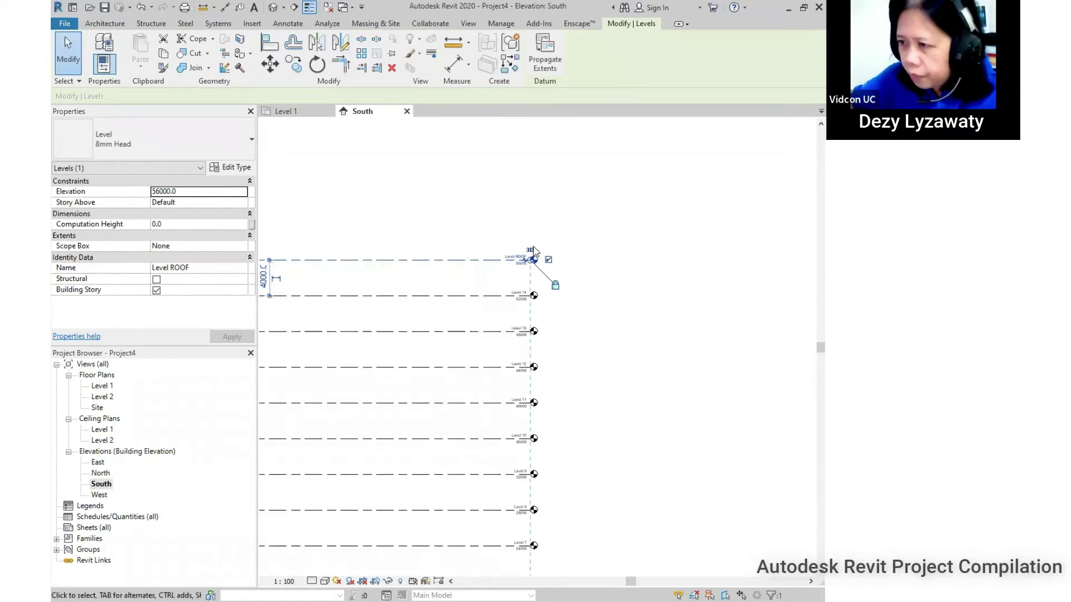
left_click(612, 346)
- Create floor plan views for all the copied levels, from Level 3 through Level ROOF
middle_click_drag(613, 405, 556, 300)
middle_click_drag(554, 401, 563, 418)
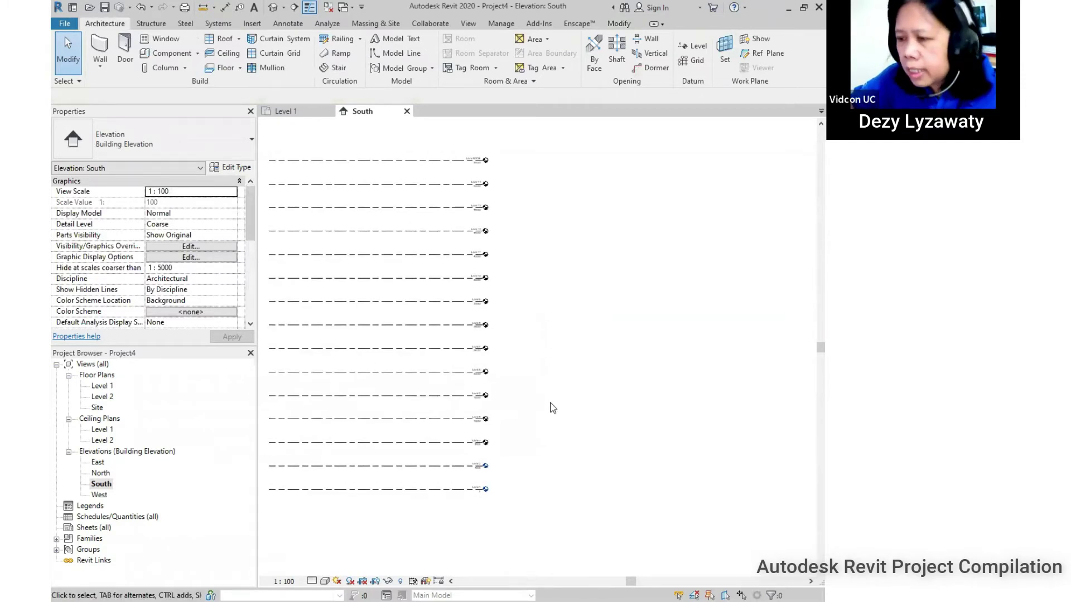
left_click_drag(528, 146, 464, 451)
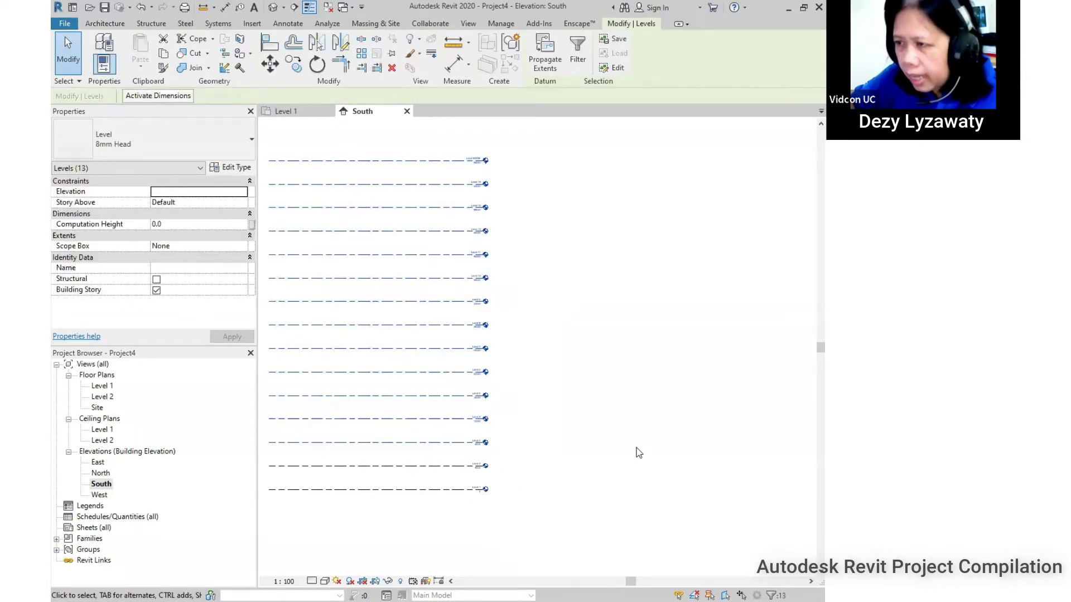
left_click(475, 23)
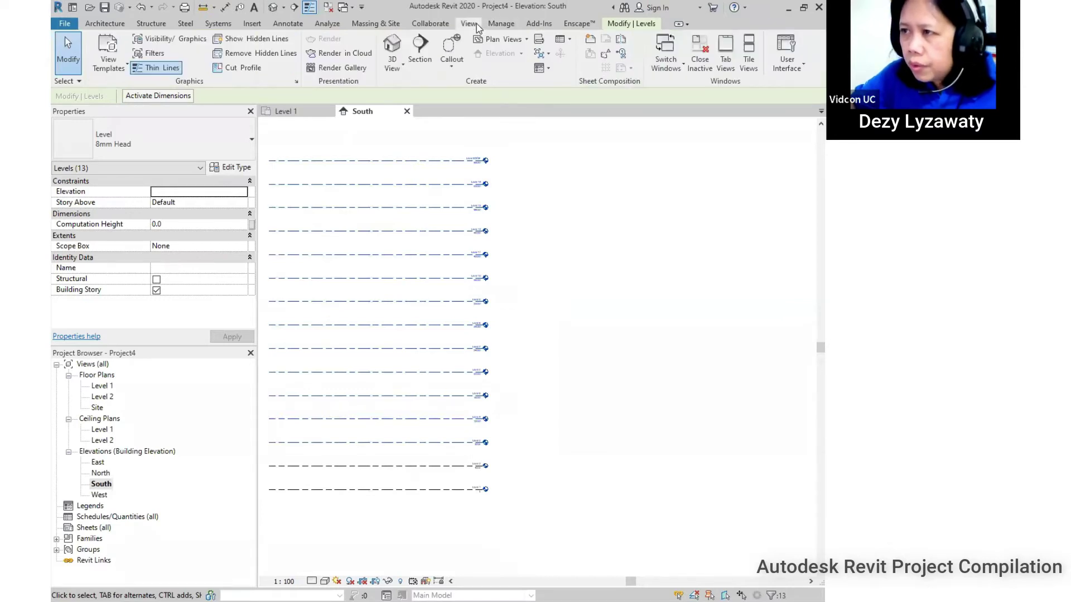
left_click(527, 38)
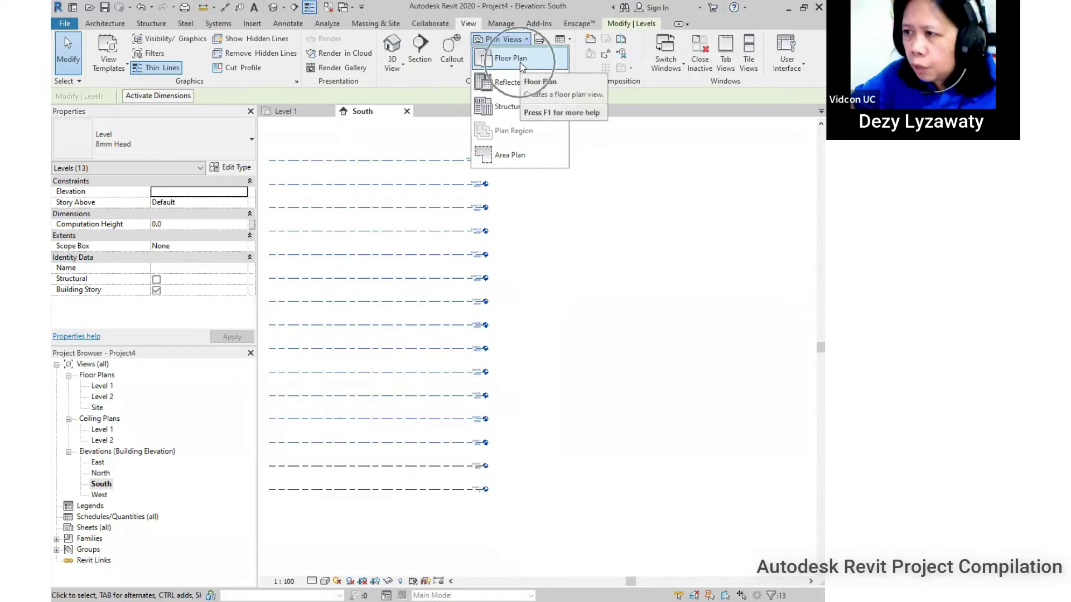
left_click(520, 59)
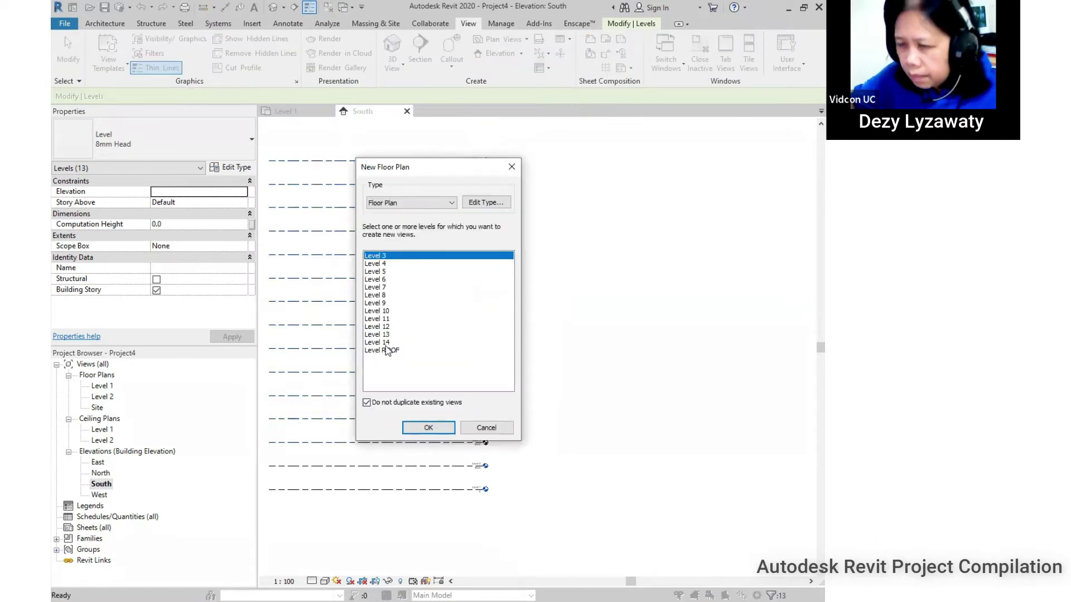
left_click(386, 349, "shift")
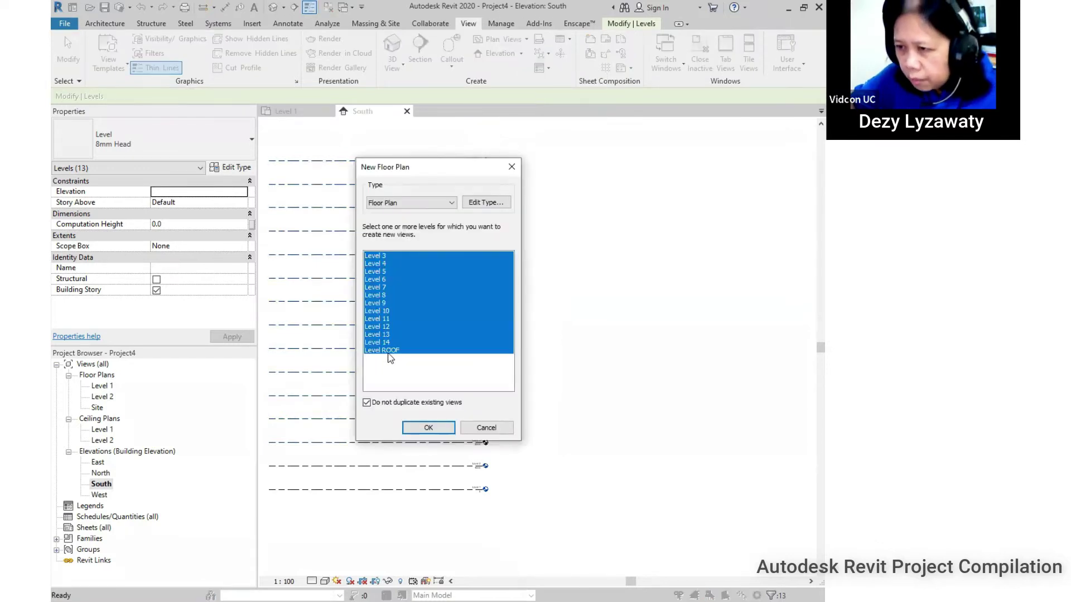
left_click(441, 432)
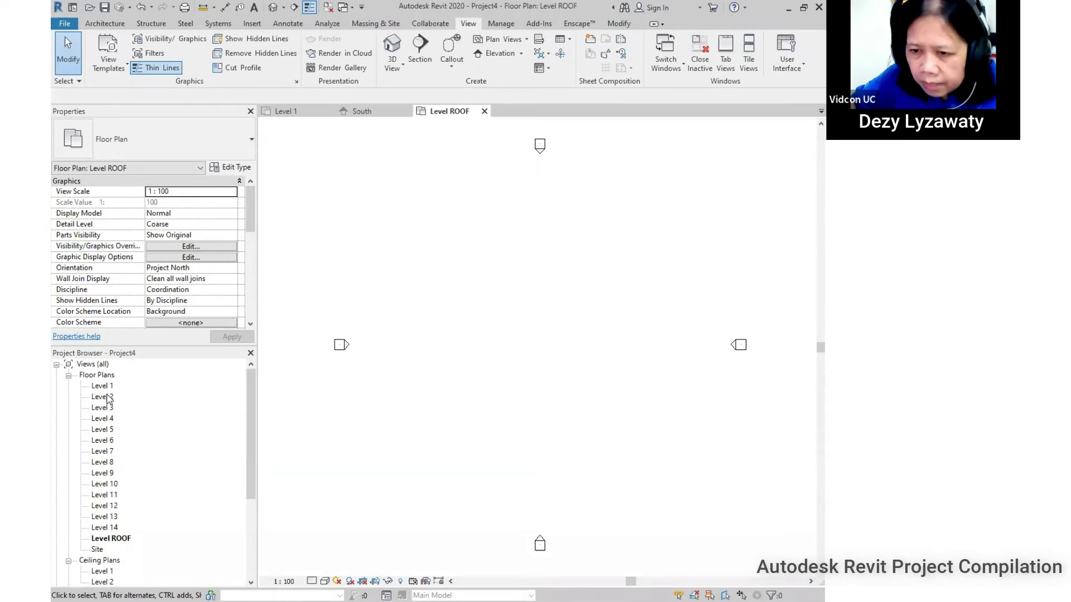
- Check the list of floor plans in the project browser and inspect the levels in the default 3D view
double_click(96, 375)
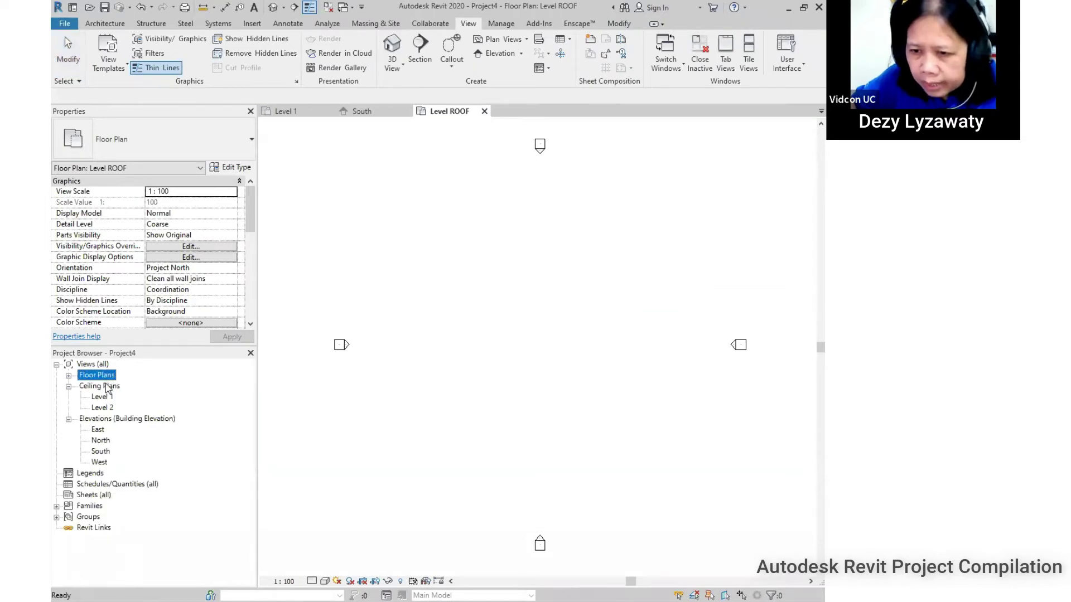
double_click(109, 377)
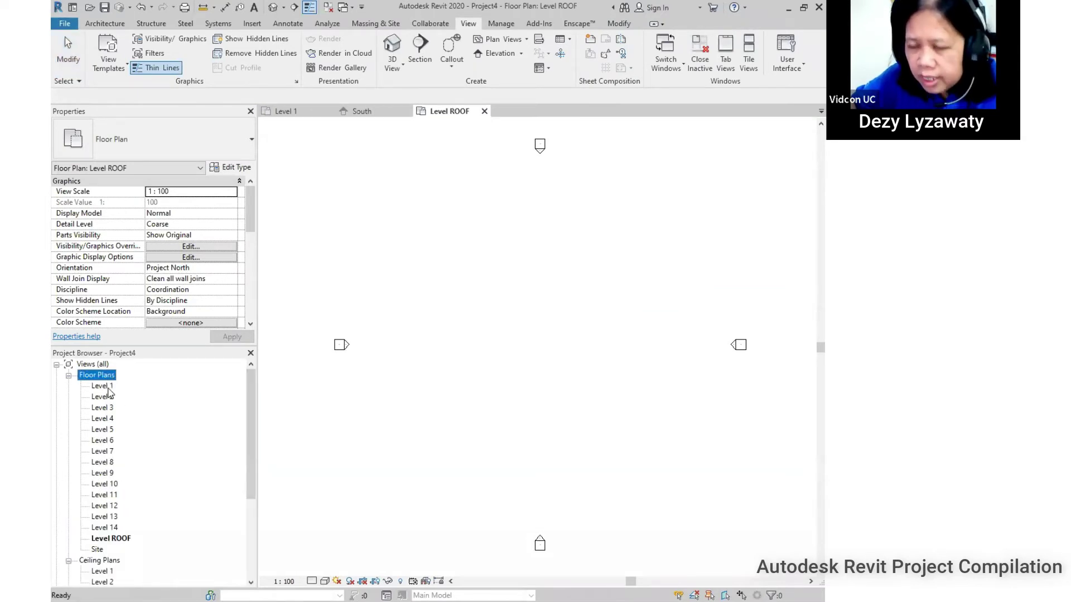
left_click(272, 7)
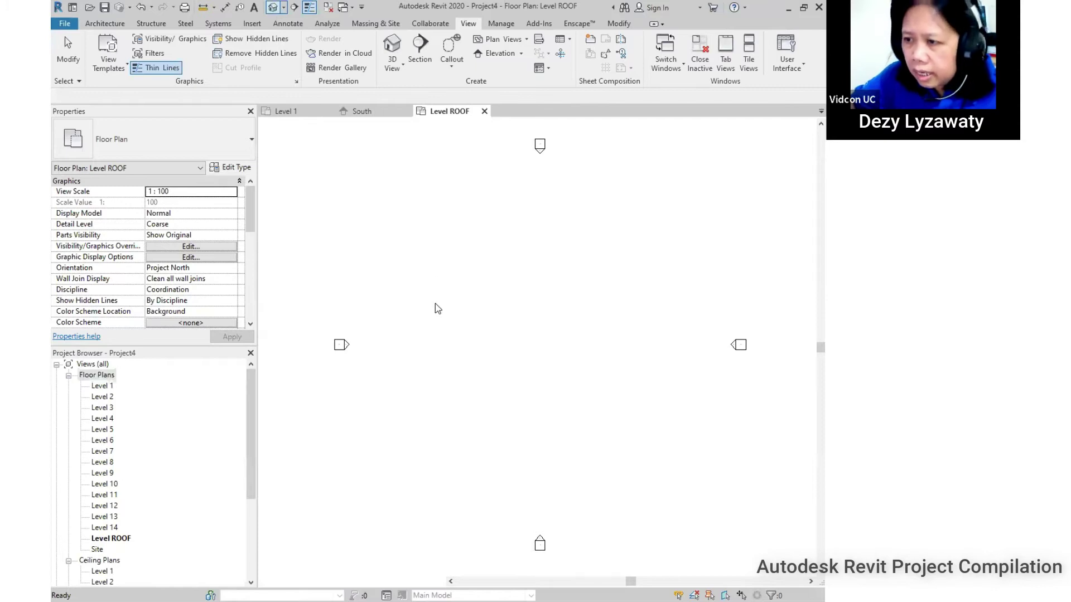
scroll(490, 342, "down", 2)
middle_click_drag(504, 463, 567, 437, "shift")
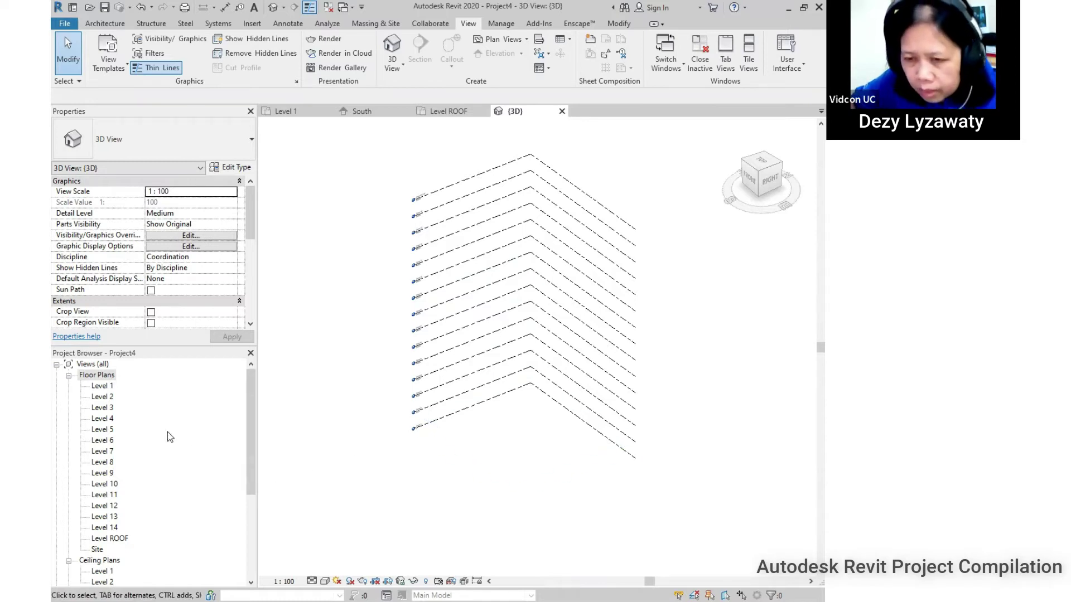
- Open the Level 1 floor plan and start an in-place mass named Mass 1
double_click(103, 387)
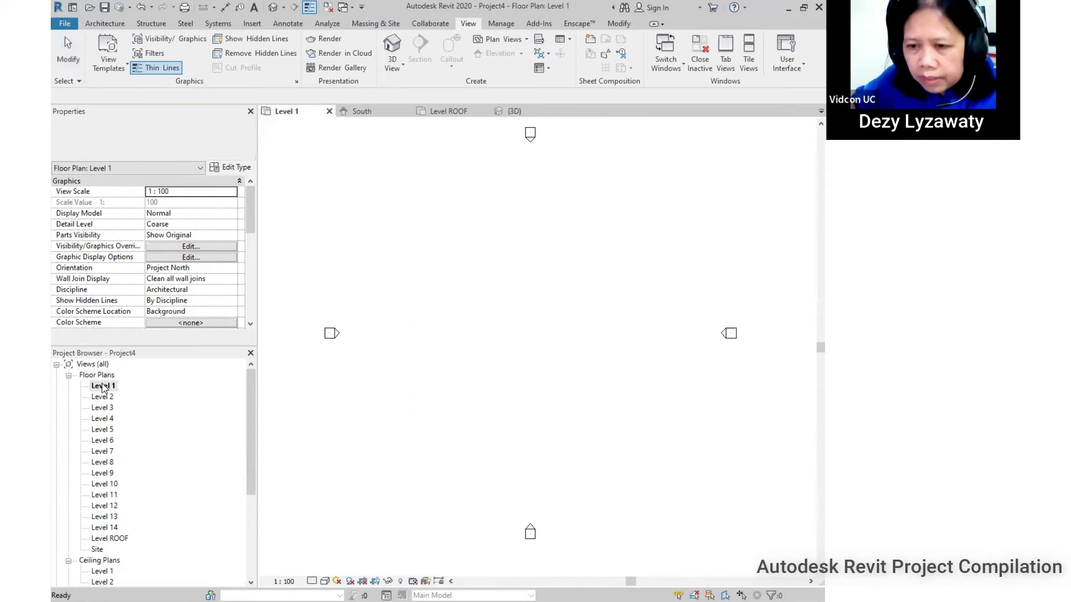
scroll(490, 315, "up", 2)
middle_click_drag(480, 330, 457, 330)
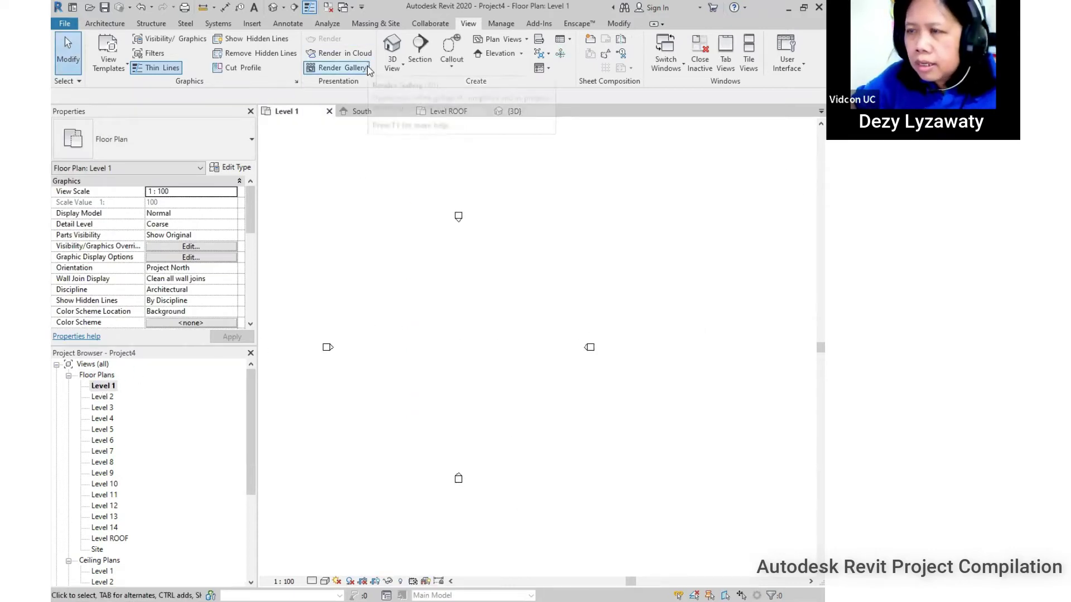
left_click(376, 25)
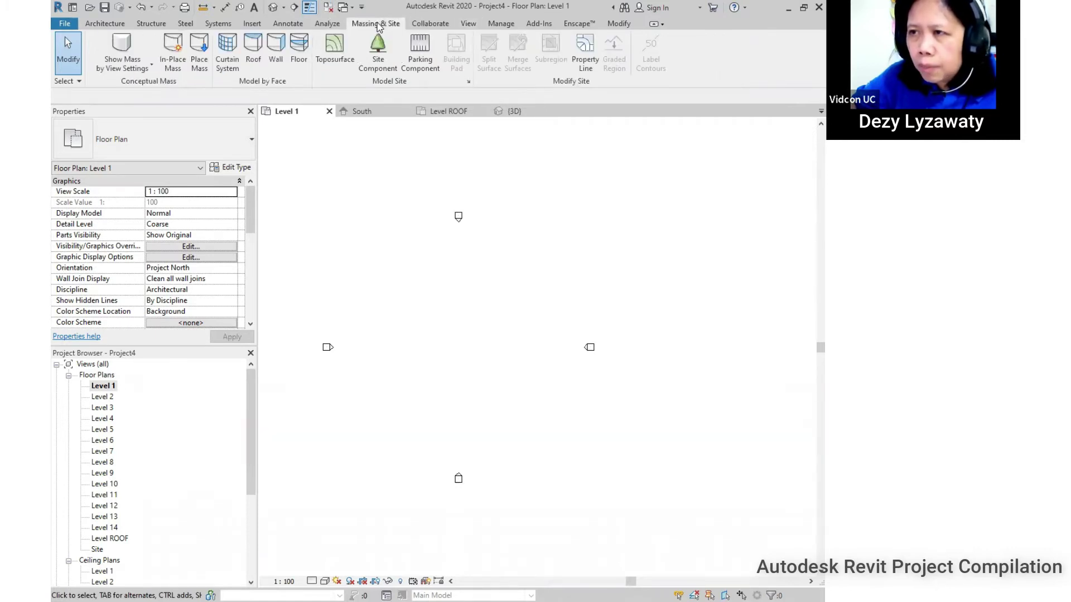
left_click(179, 66)
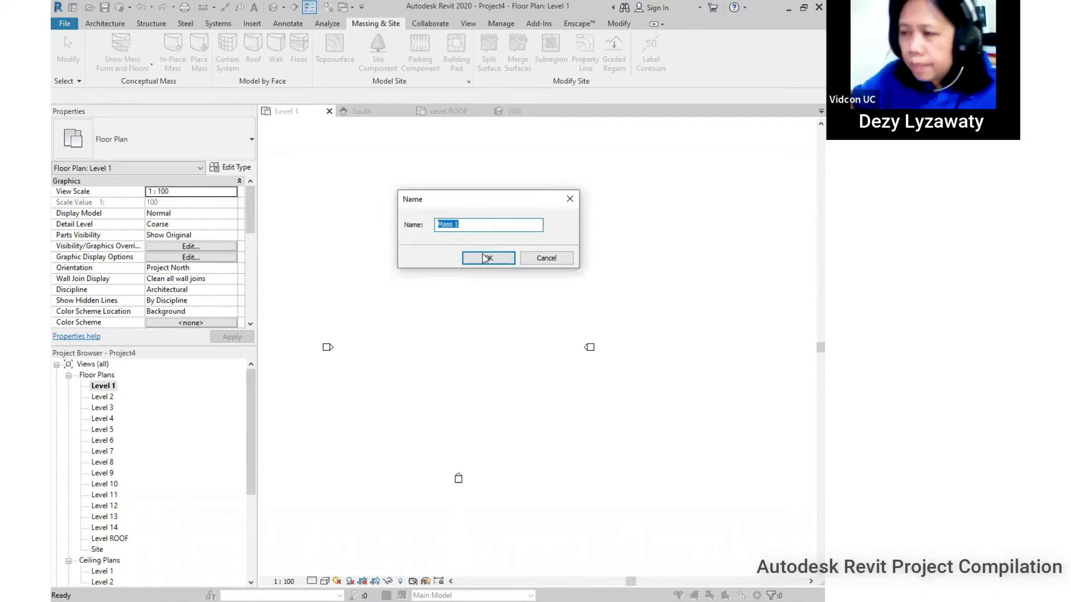
left_click(489, 258)
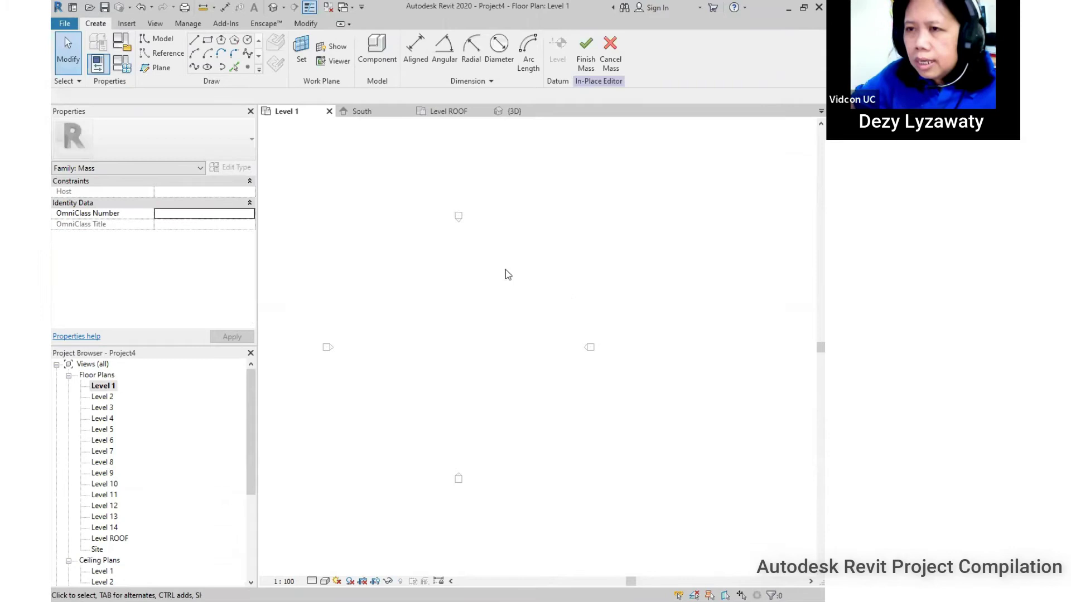
- Draw a rectangle of model lines on Level 1 in the area between the four elevation markers
left_click(208, 45)
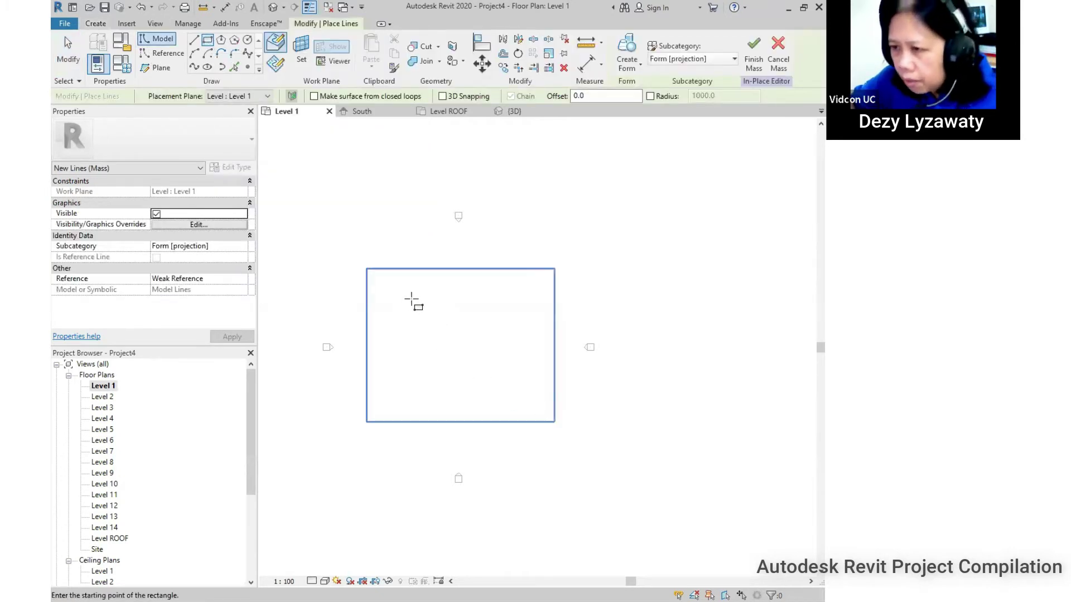
left_click(408, 300)
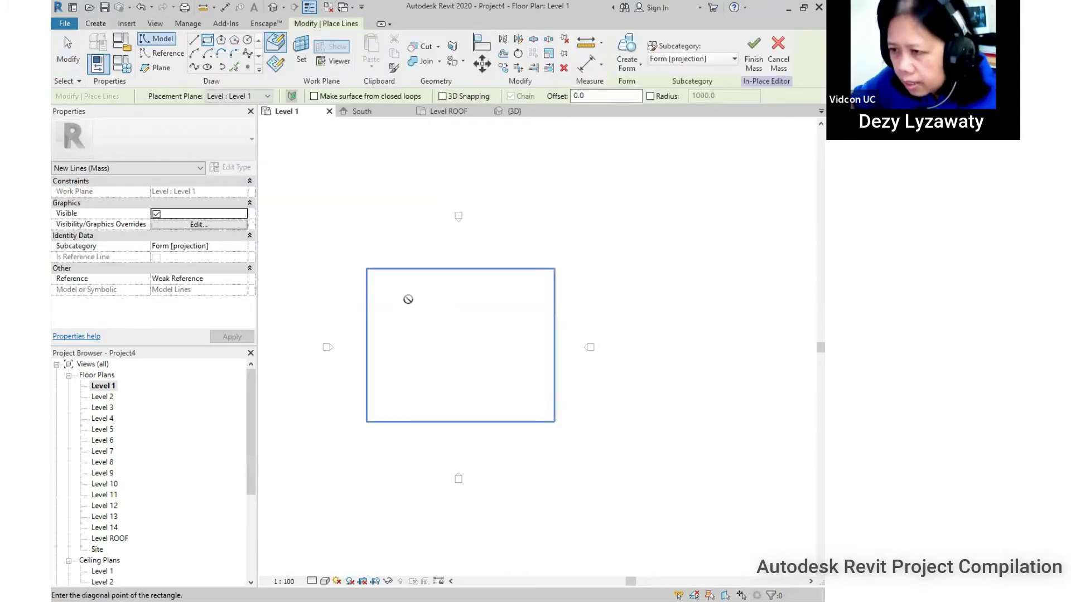
left_click(525, 397)
key("Escape")
key("Escape")
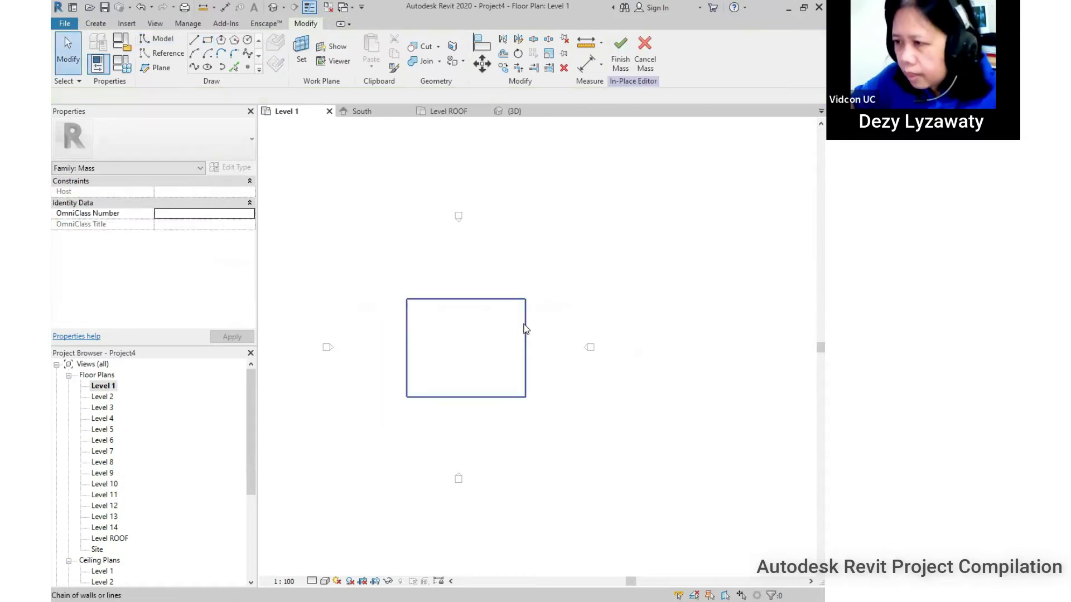
left_click(524, 329)
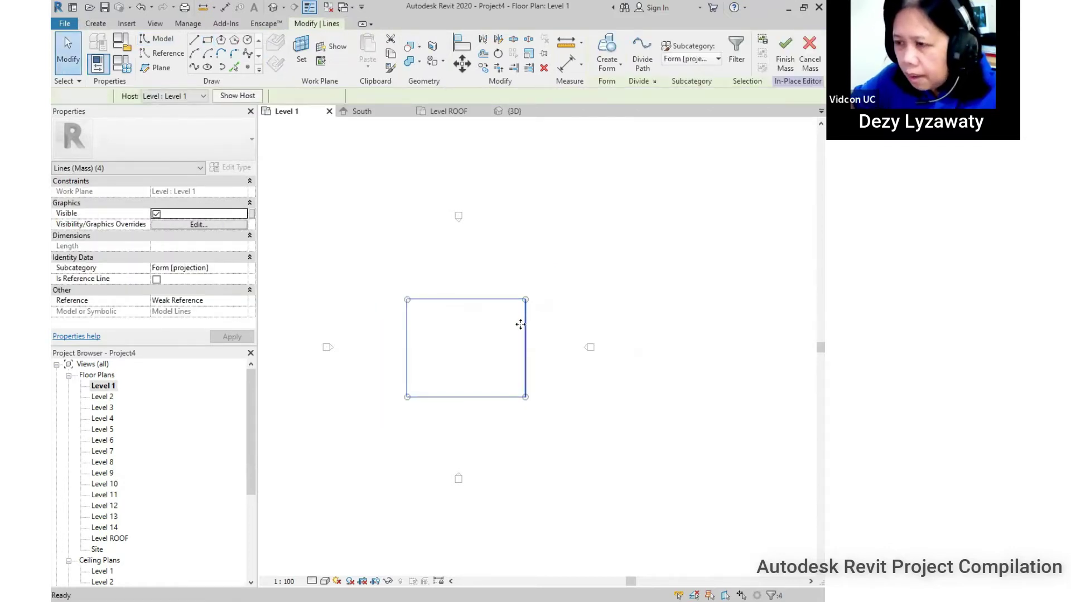
key("Escape")
key("Tab")
left_click(408, 374)
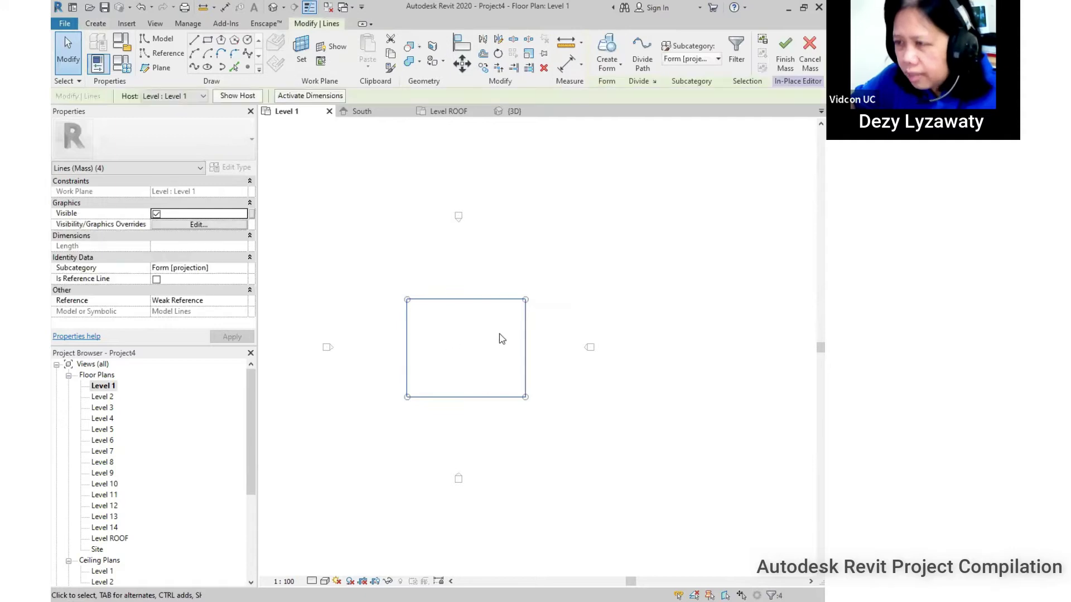
left_click_drag(408, 300, 406, 301)
key("Escape")
key("Tab")
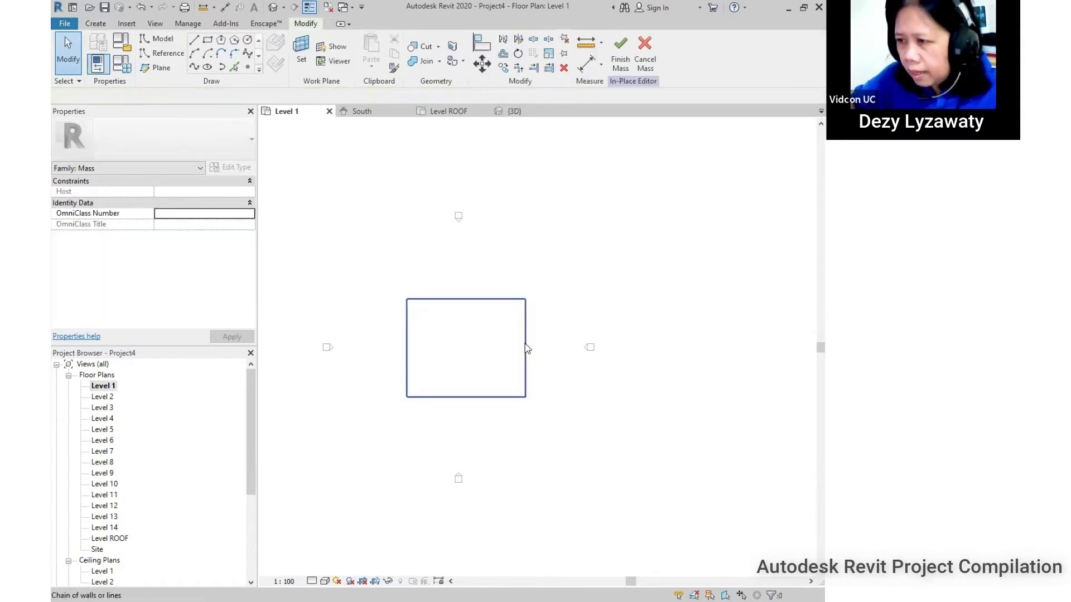
left_click(525, 348)
left_click(484, 231)
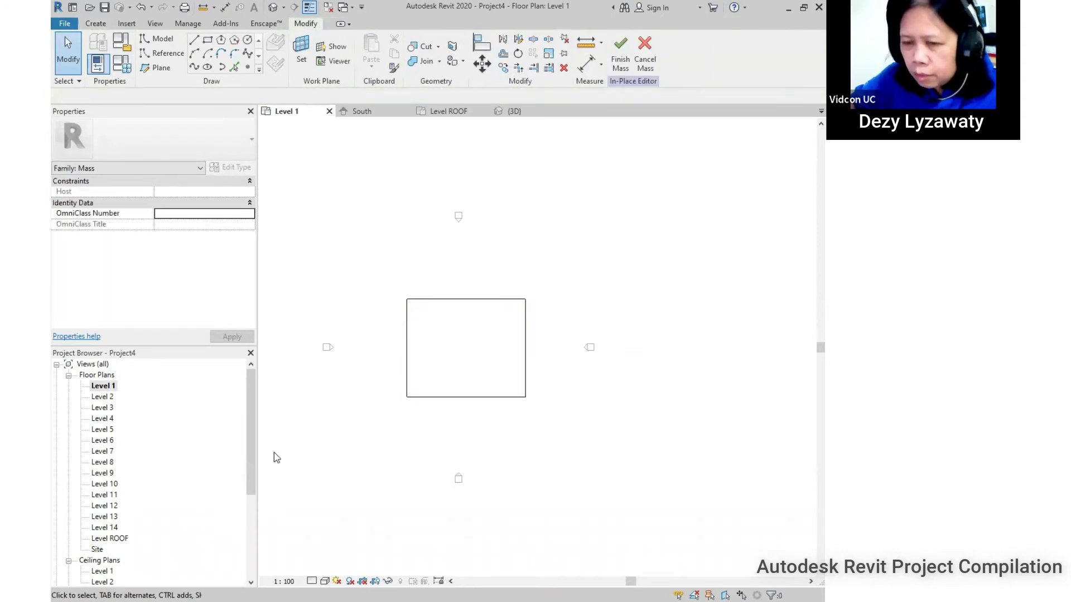
- Open the Level 2 floor plan and draw a six-sided circumscribed polygon of model lines inside the Level 1 rectangle
double_click(103, 397)
middle_click_drag(549, 332, 569, 305)
scroll(518, 320, "up", 1)
middle_click_drag(514, 329, 492, 366)
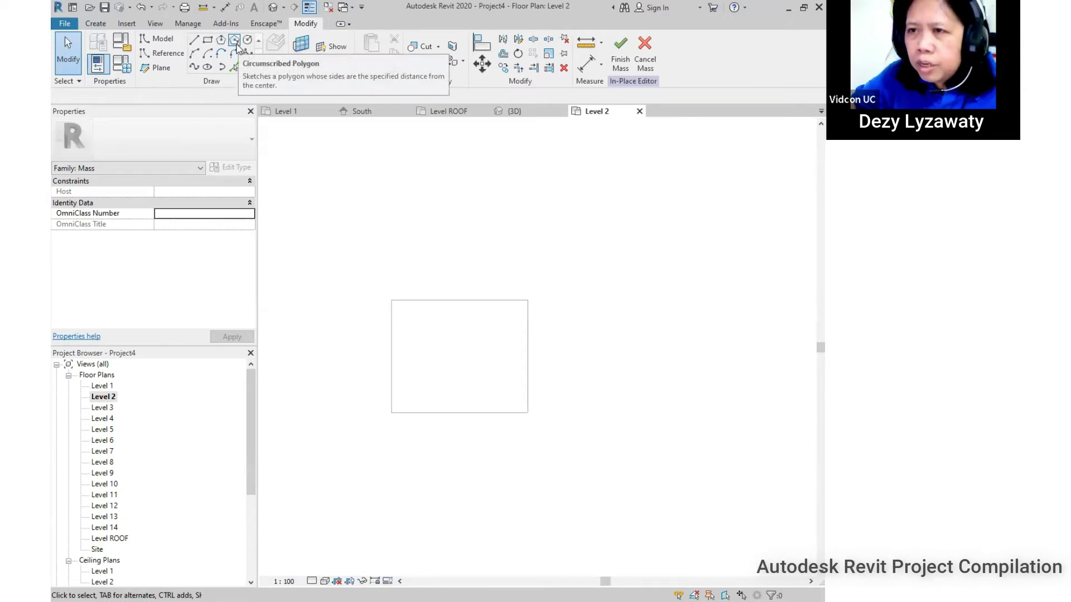
left_click(236, 45)
left_click(453, 348)
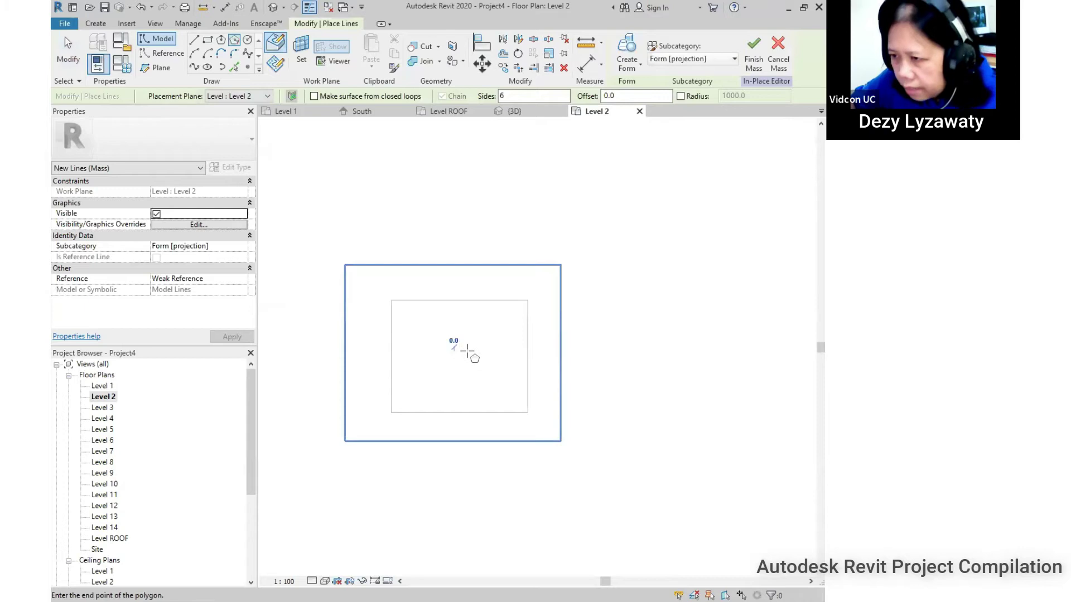
left_click(500, 348)
key("Escape")
key("Escape")
- Select the whole hexagon on Level 2 and move it to the centre of the underlying rectangle
scroll(470, 311, "up", 1)
left_click_drag(370, 261, 532, 442)
mouse_move(512, 378)
left_mouse_down()
mouse_move(514, 400)
mouse_move(525, 392)
left_mouse_up()
left_click(603, 394)
scroll(570, 390, "down", 1)
middle_click_drag(569, 389, 533, 358)
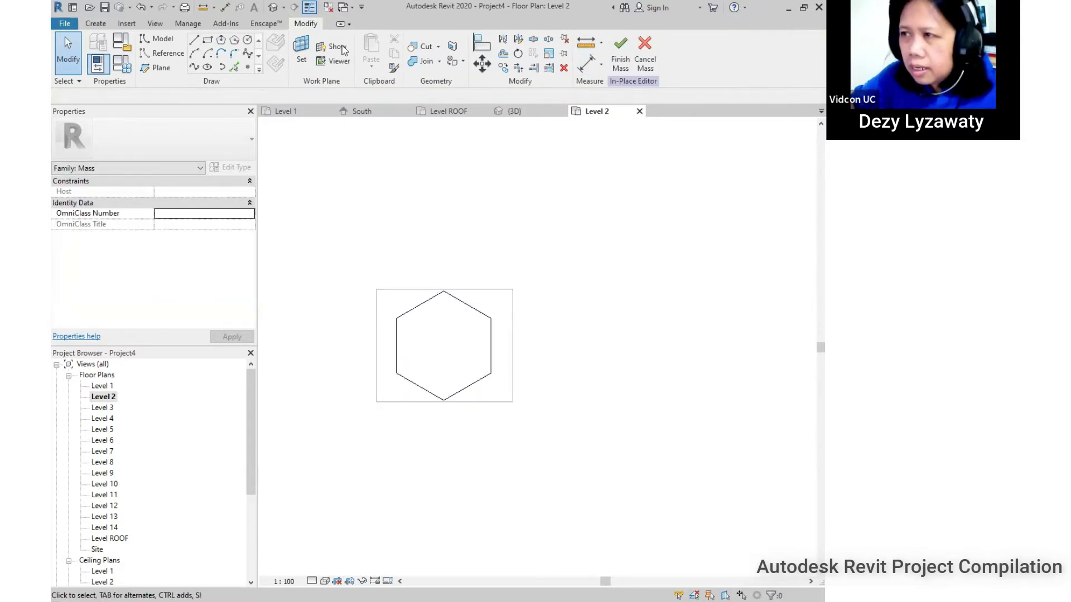
- In the default 3D view, create a form from the Level 1 rectangle and the Level 2 hexagon chains together
left_click(273, 6)
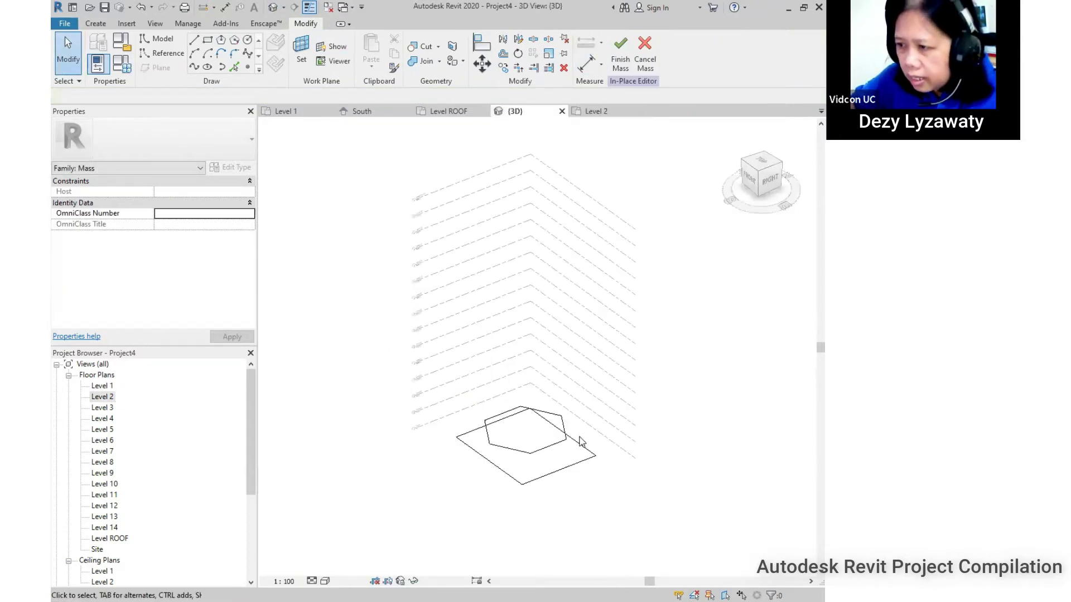
scroll(580, 482, "up", 1)
middle_click_drag(564, 471, 564, 463)
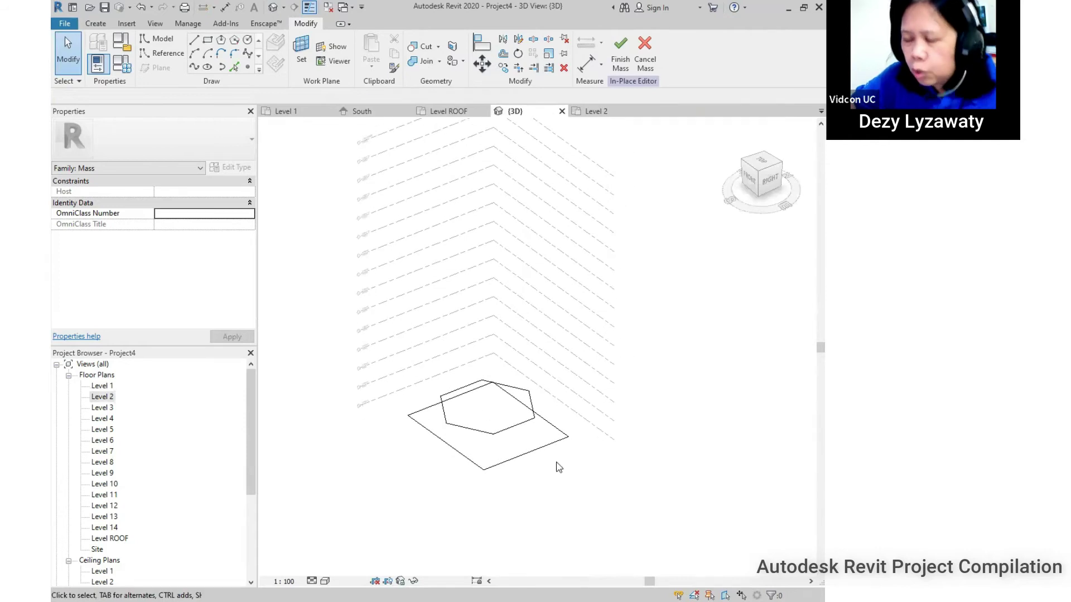
key("Tab")
key("ctrl")
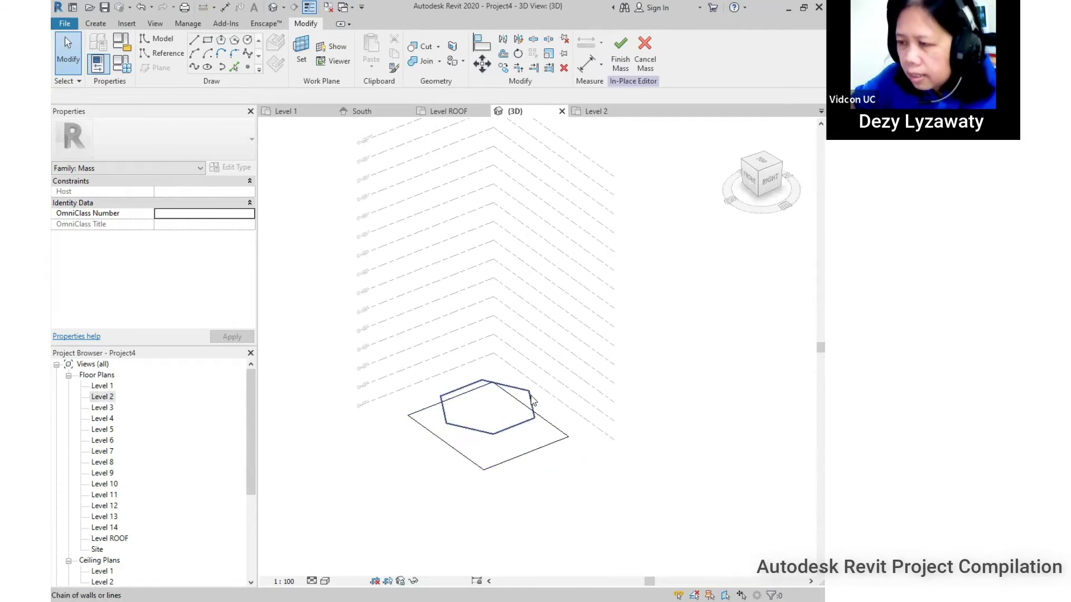
key("ctrl")
key("ctrl")
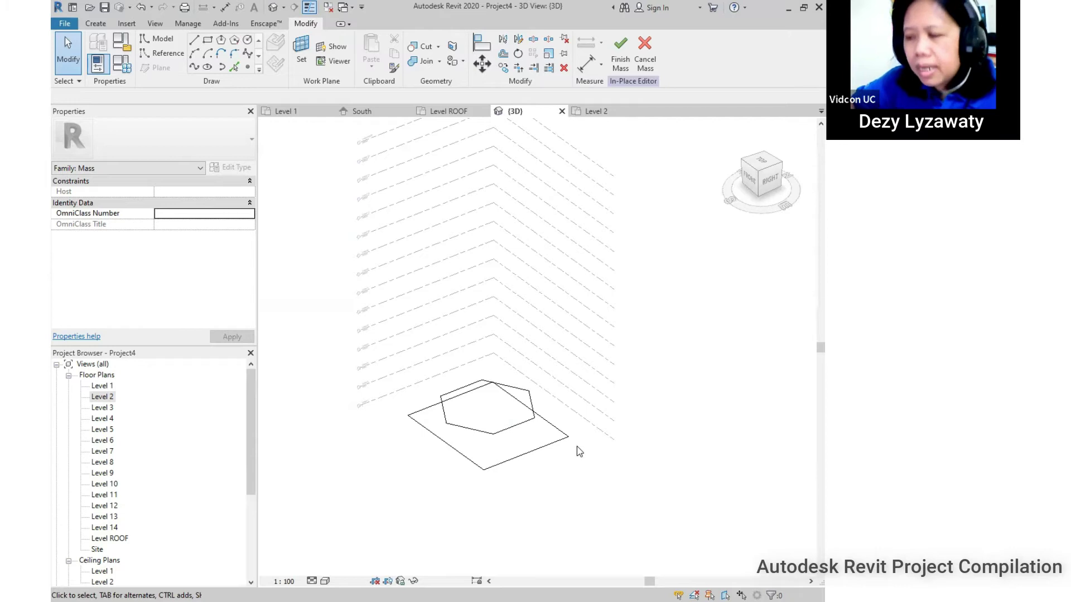
middle_click_drag(593, 454, 521, 449)
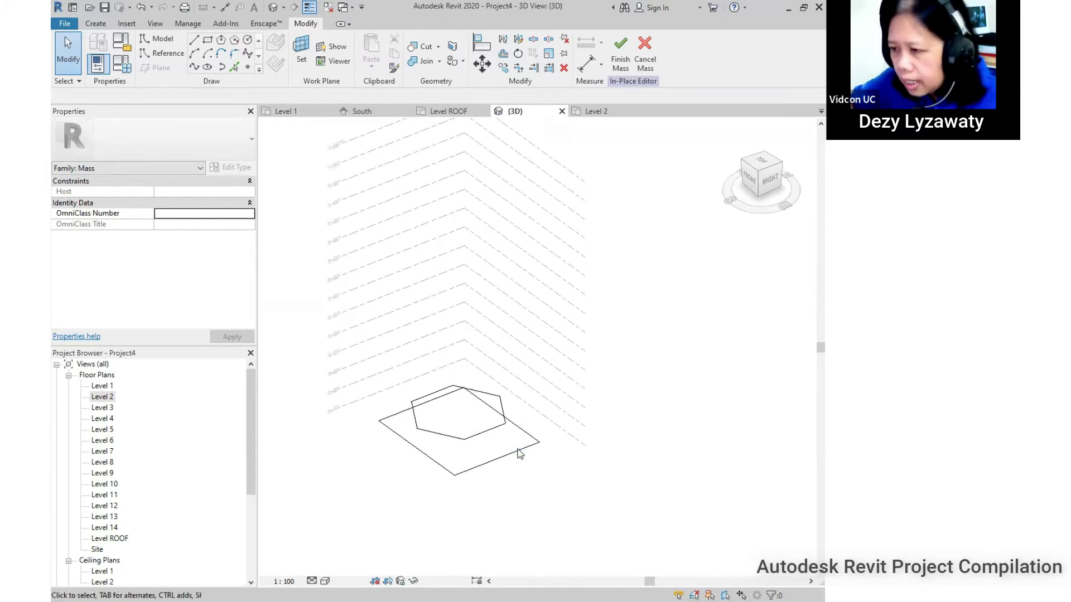
left_click(520, 454)
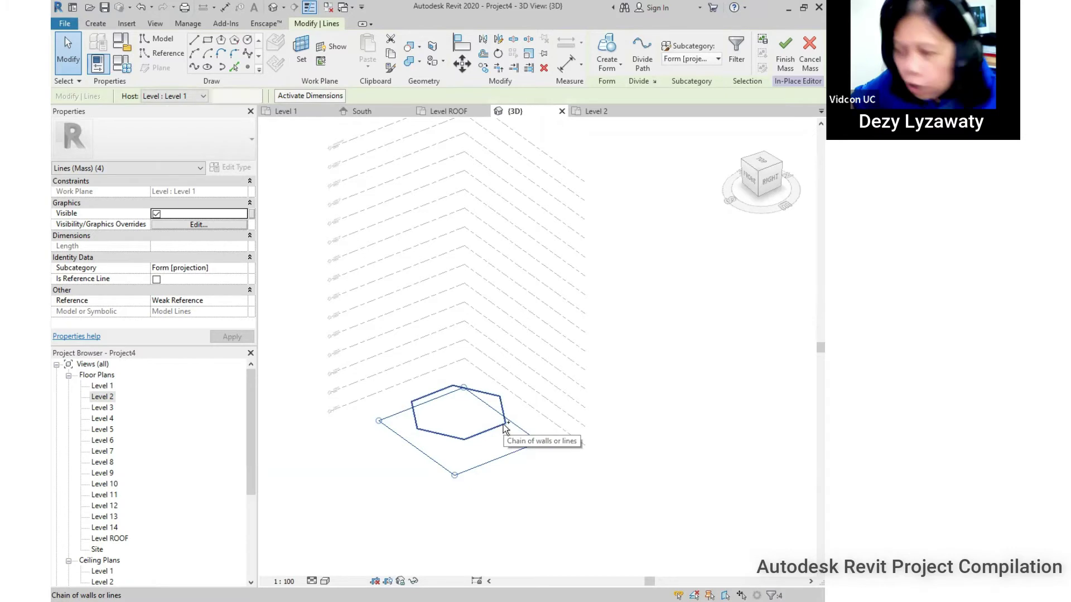
left_click(504, 428, "ctrl")
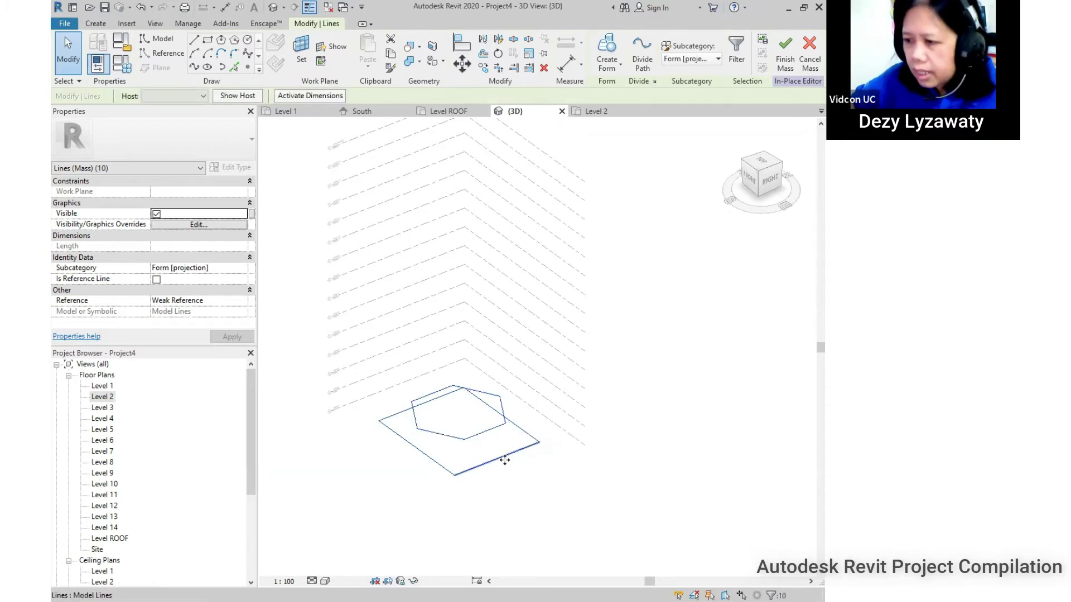
middle_click_drag(612, 420, 590, 428)
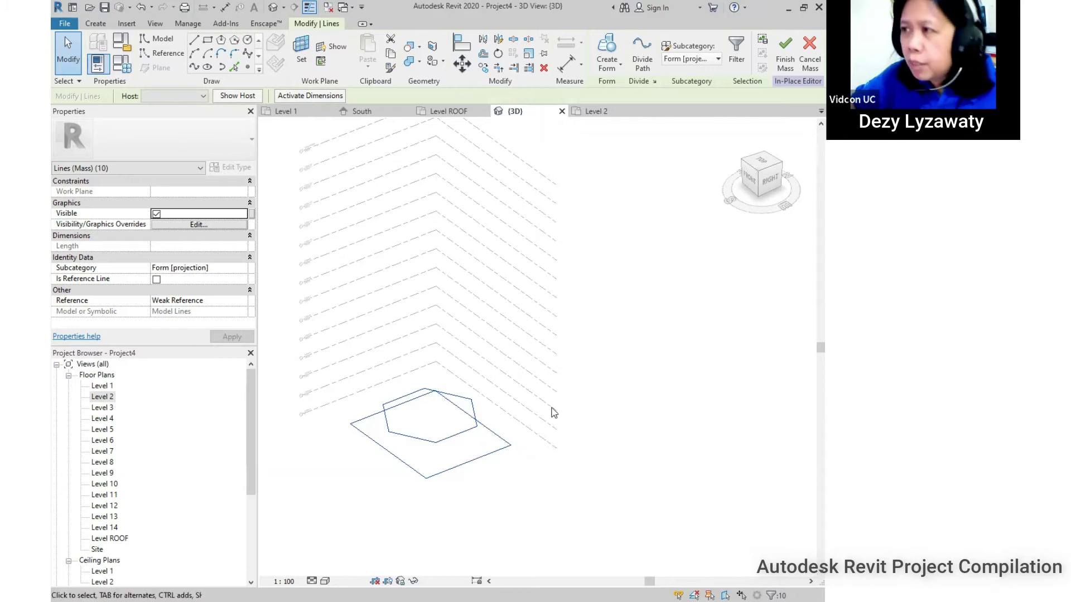
left_click(612, 56)
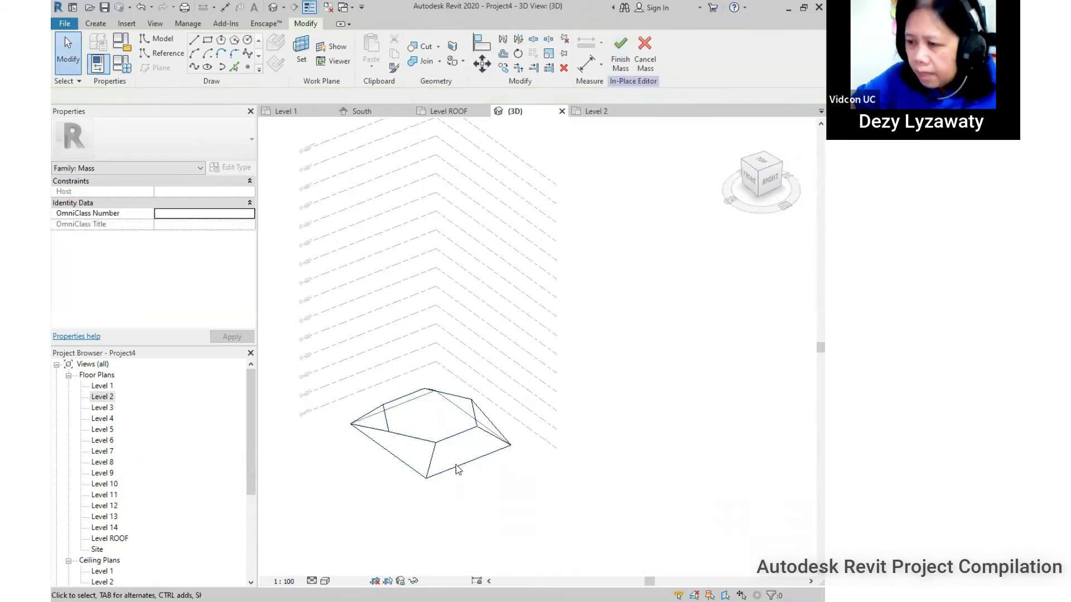
- Inspect the new form from another angle in 3D, including its hexagonal top face
middle_click_drag(449, 453, 471, 420, "shift")
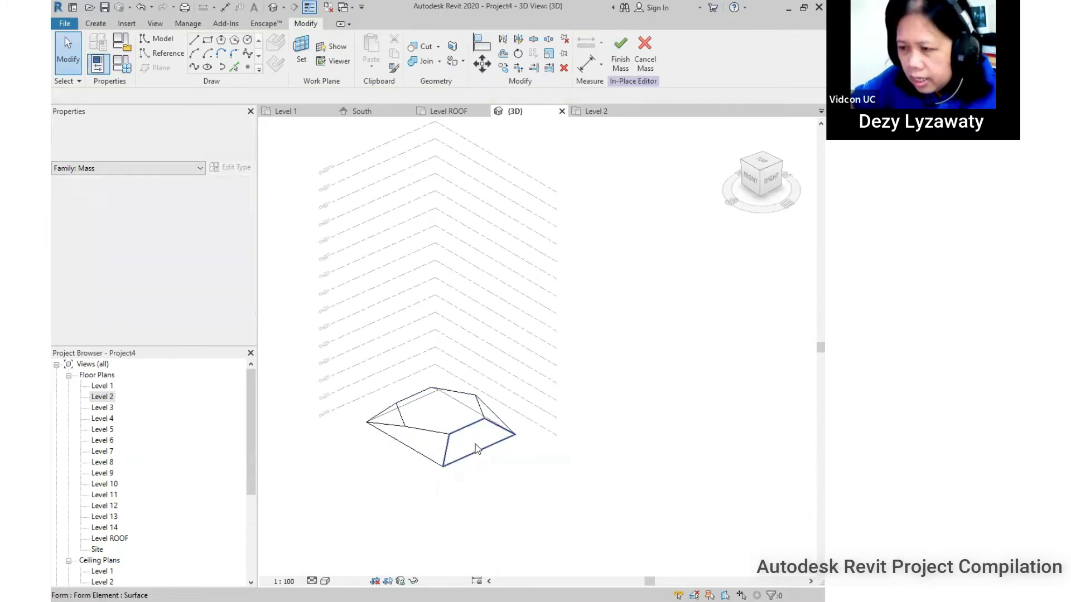
scroll(475, 444, "up", 2)
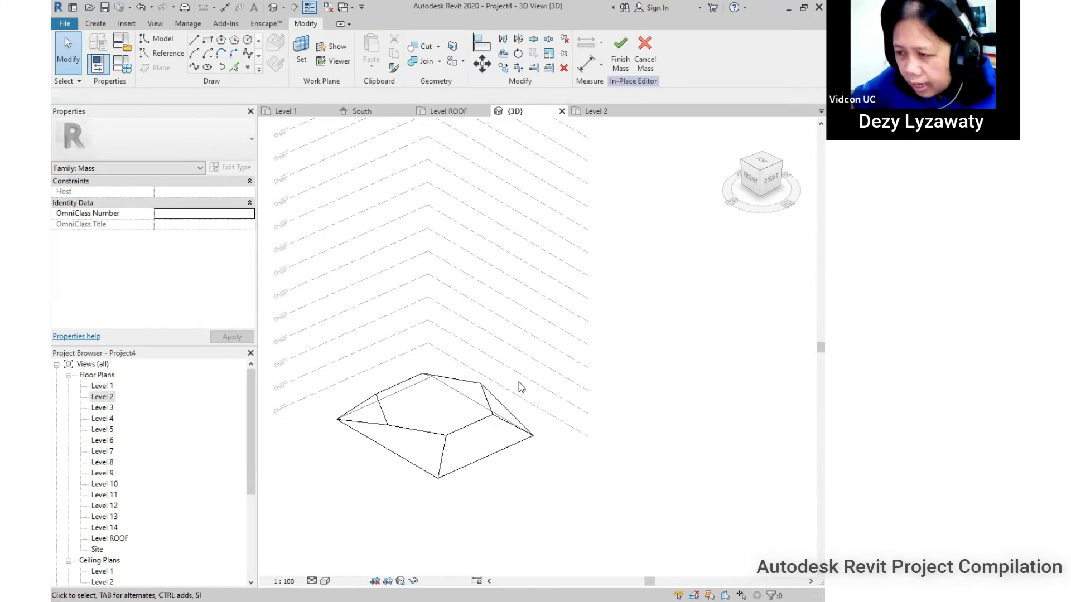
key("ctrl")
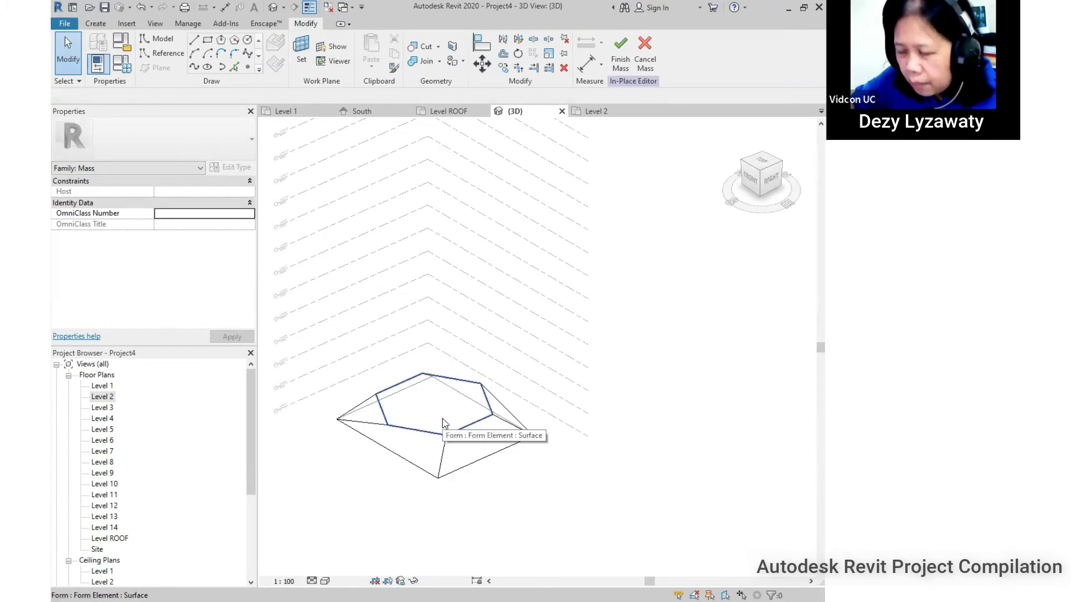
left_click(443, 418)
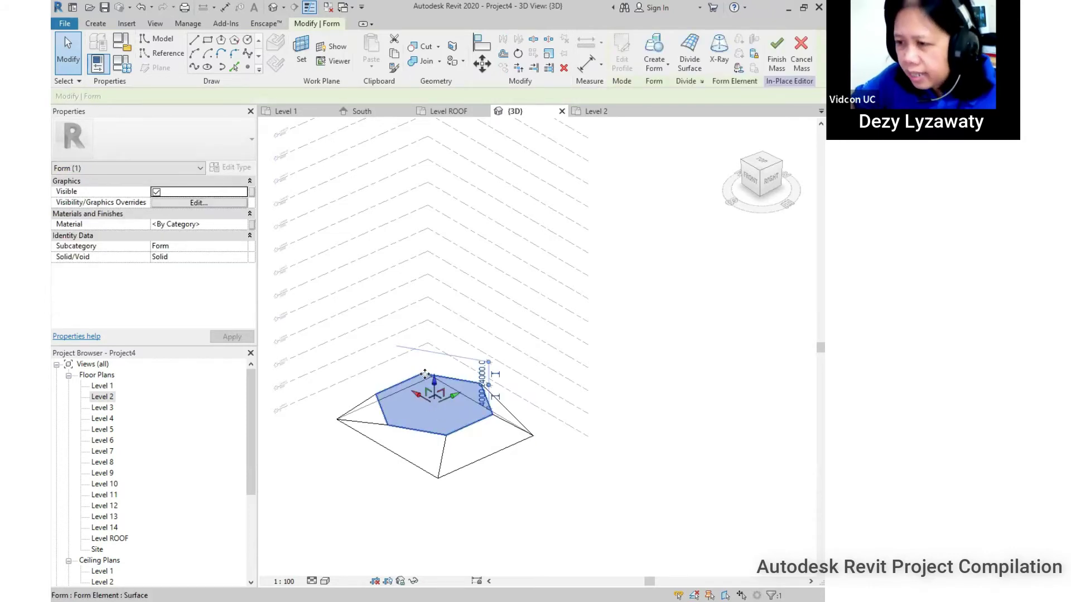
scroll(564, 403, "down", 1)
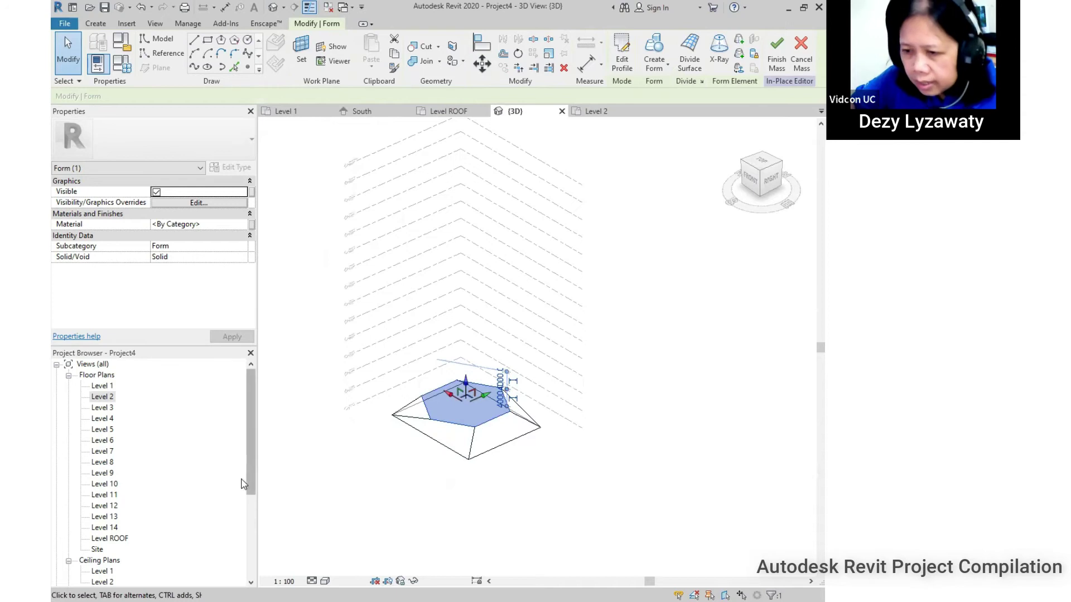
key("Escape")
- Select the form's hexagonal top face and, in the South elevation, stretch it vertically up to Level ROOF
scroll(249, 511, "down", 3)
scroll(249, 511, "down", 1)
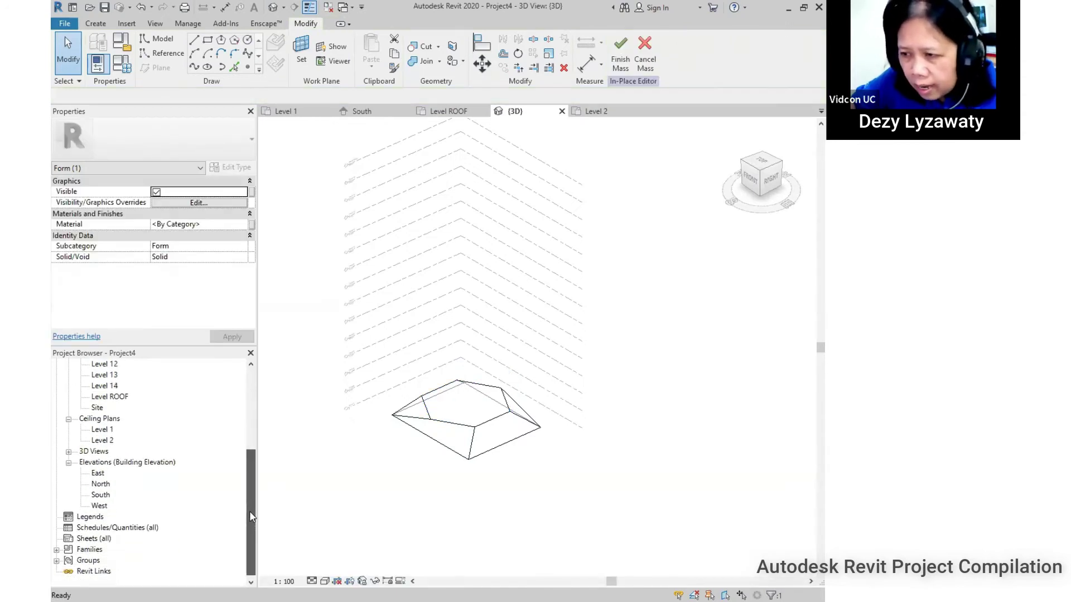
left_click(470, 405)
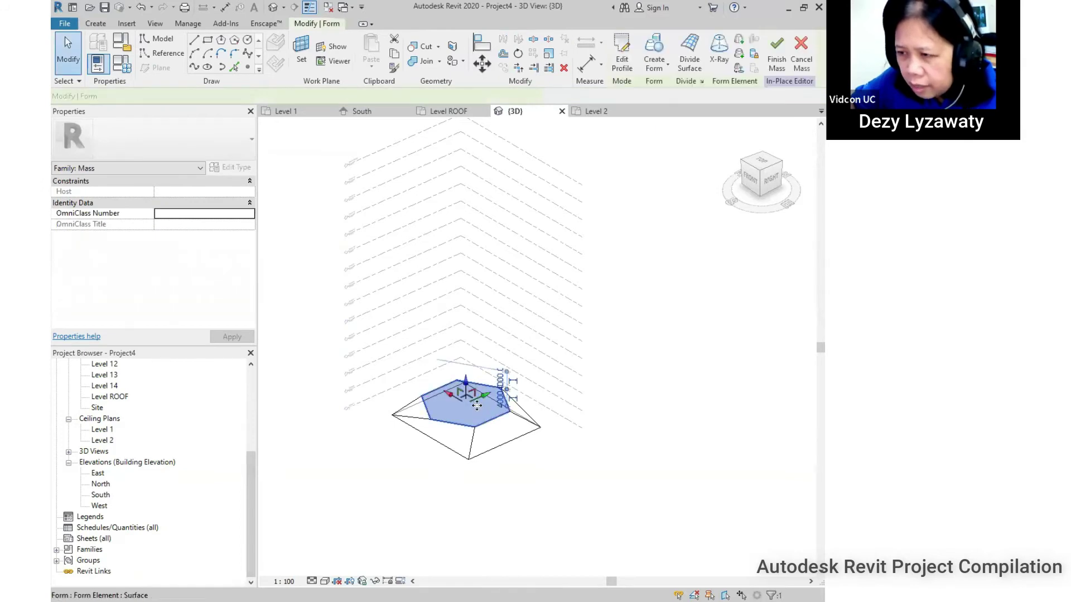
double_click(100, 495)
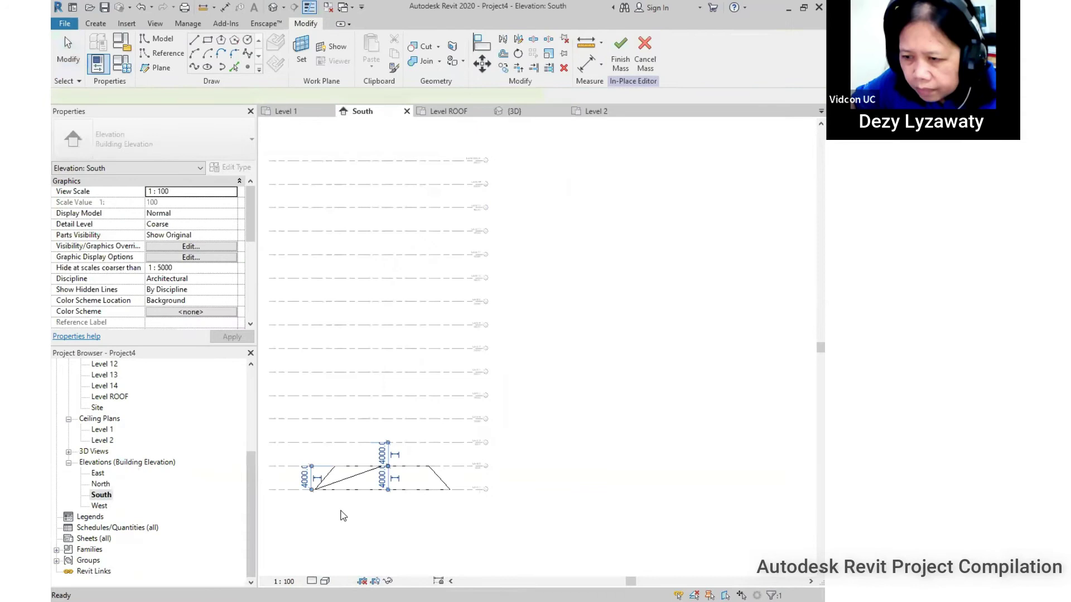
scroll(502, 499, "down", 3)
middle_click_drag(472, 500, 507, 508)
scroll(500, 490, "up", 2)
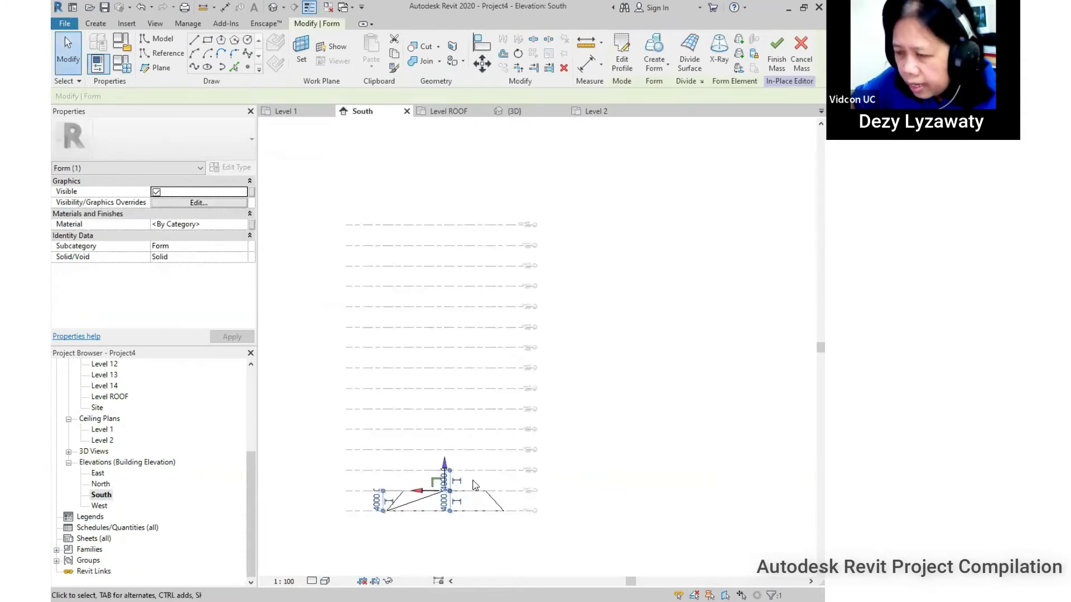
left_click_drag(445, 470, 450, 201)
left_click(610, 418)
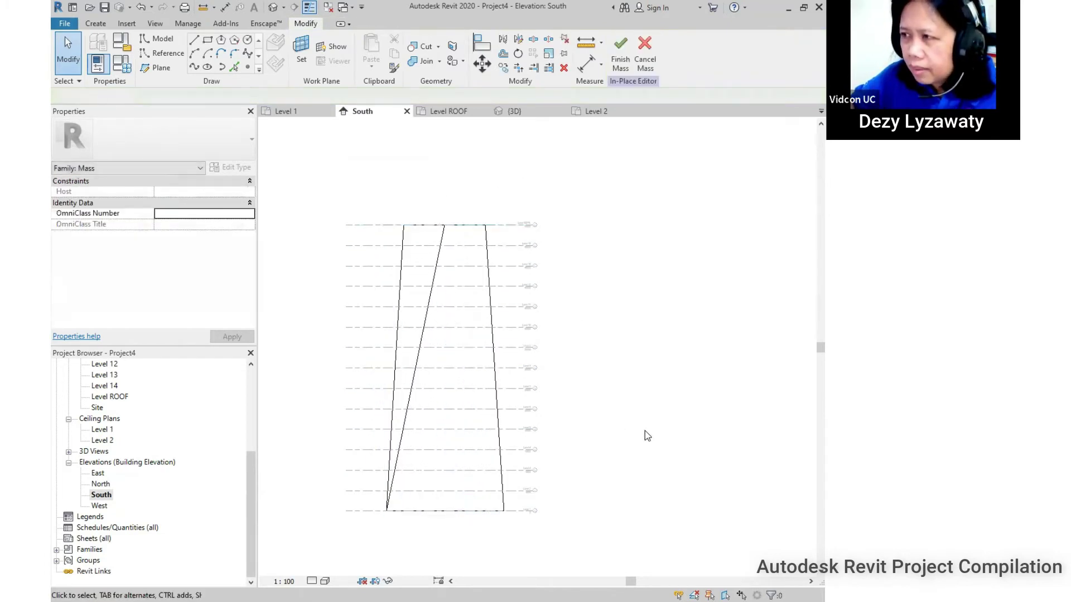
- View the tower from another side in 3D, select its top face and turn on X-Ray mode for the form
left_click(273, 7)
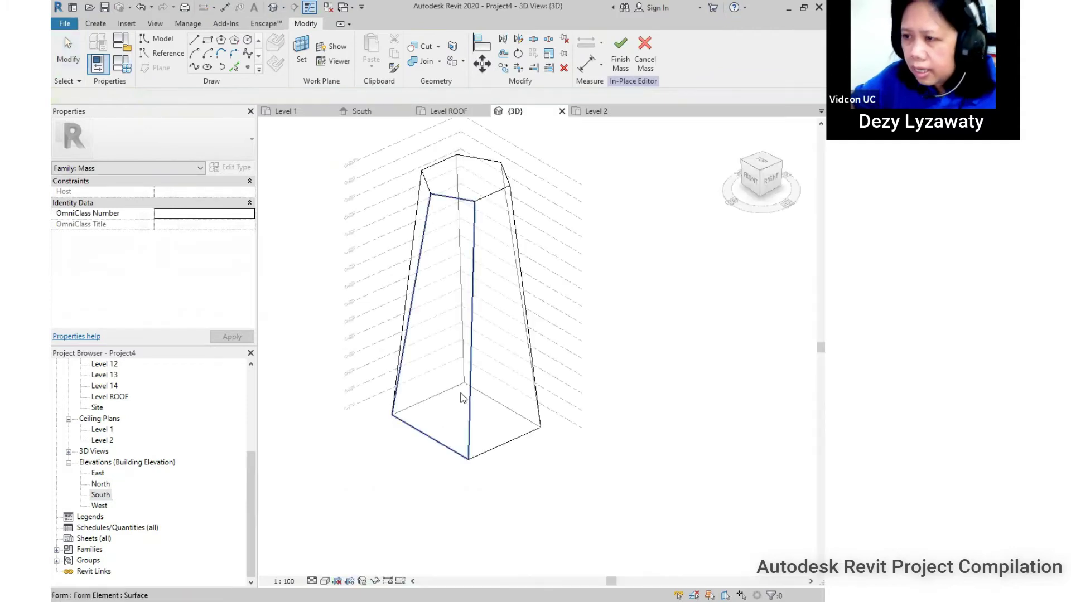
middle_click_drag(442, 413, 567, 477, "shift")
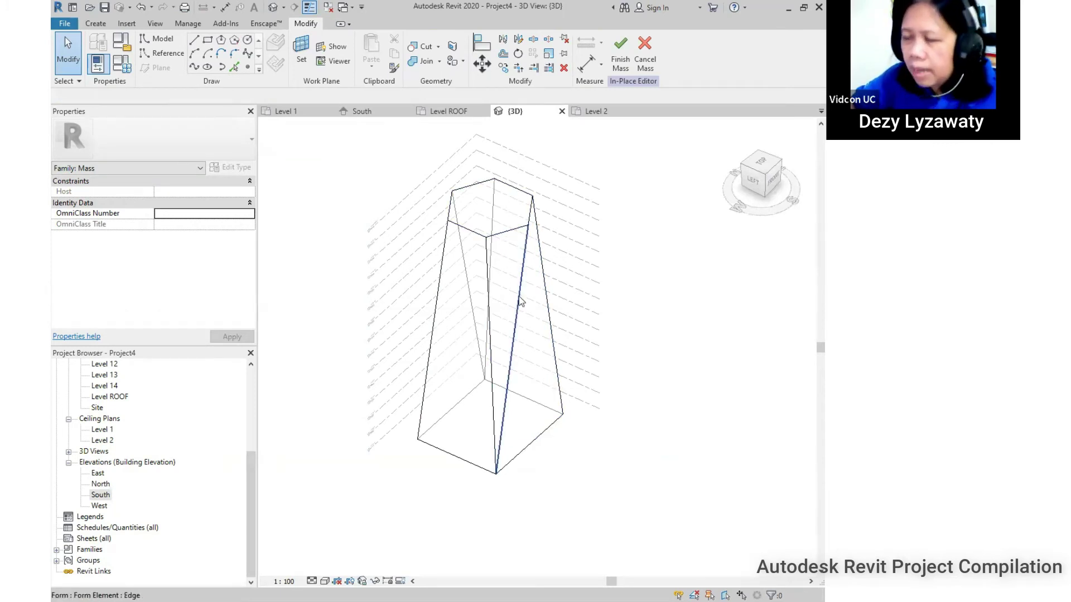
middle_click_drag(569, 346, 535, 356)
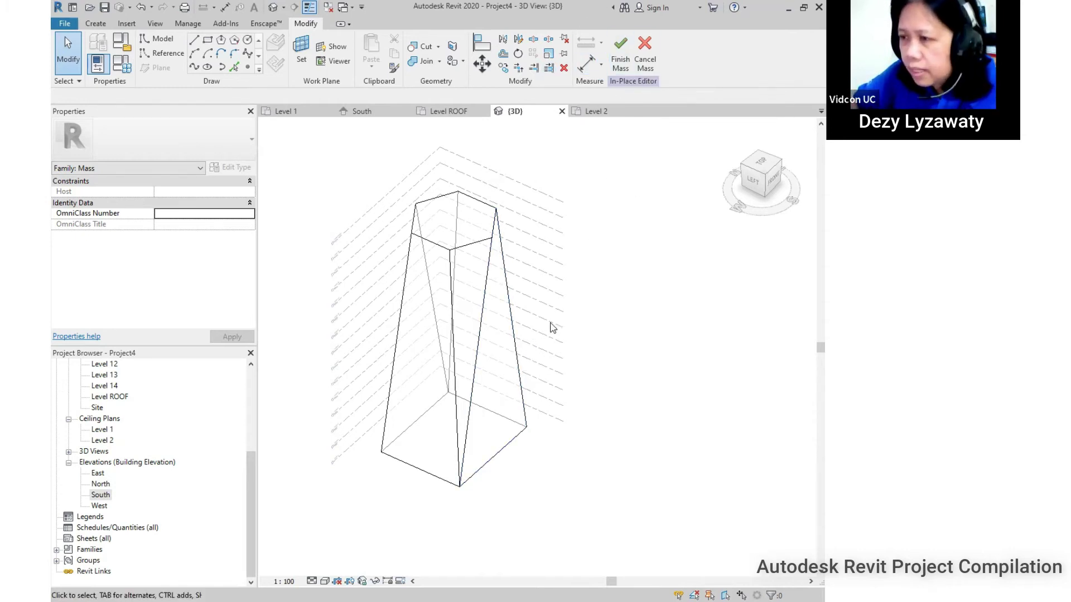
left_click(476, 235)
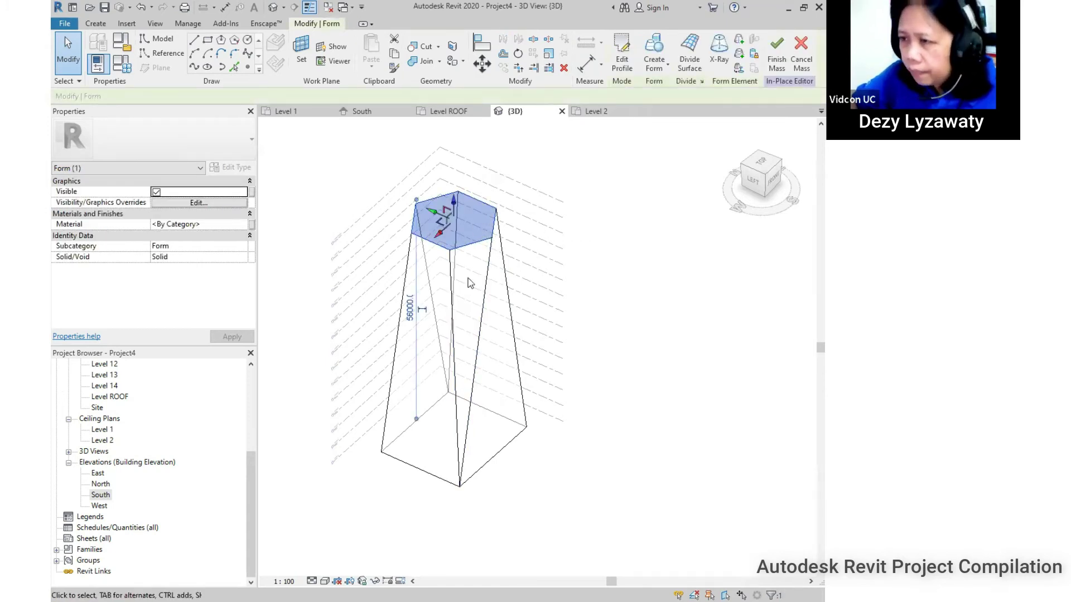
left_click(721, 62)
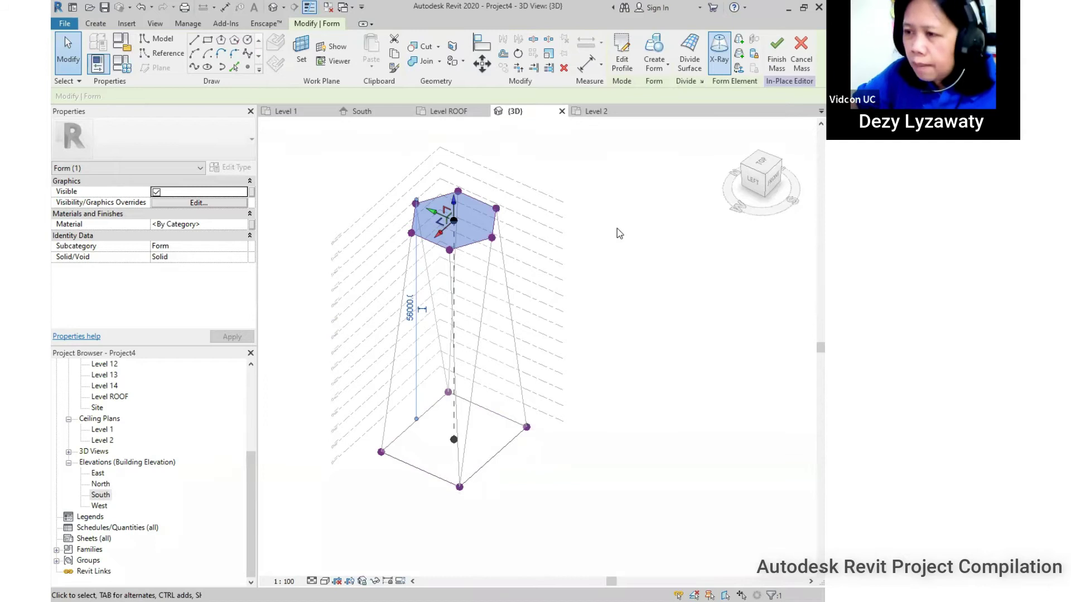
- Add two intermediate profiles to the form, at about one third and one half of its height
left_click(740, 55)
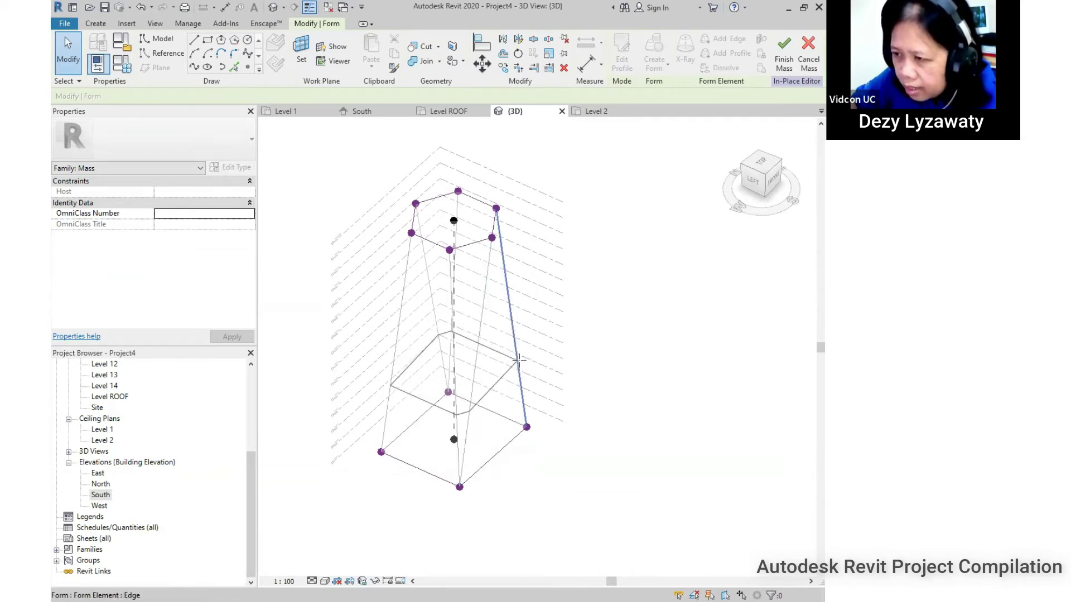
left_click(518, 361)
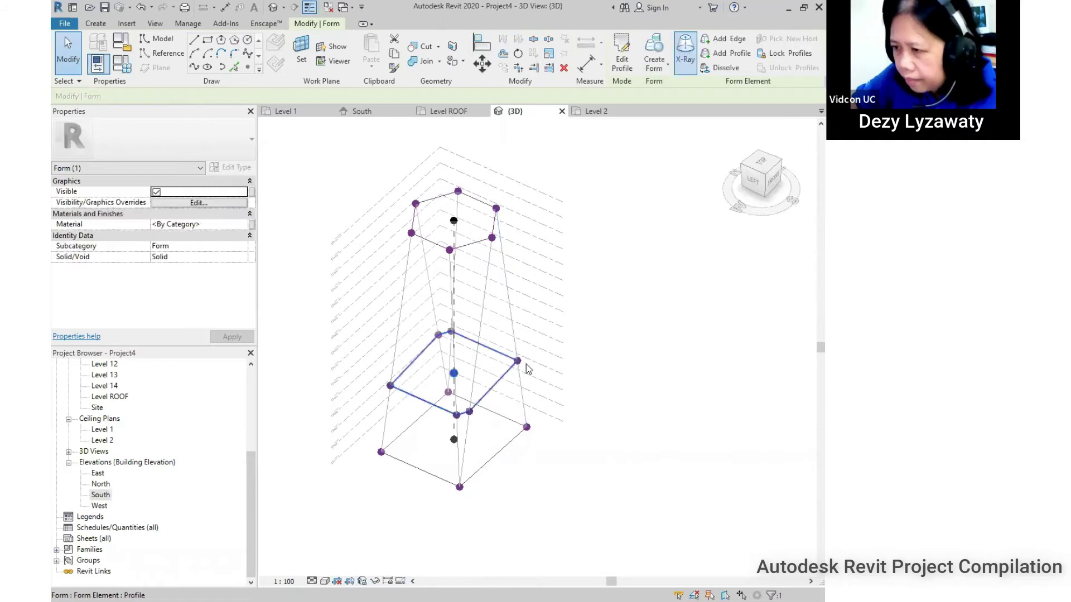
left_click(730, 58)
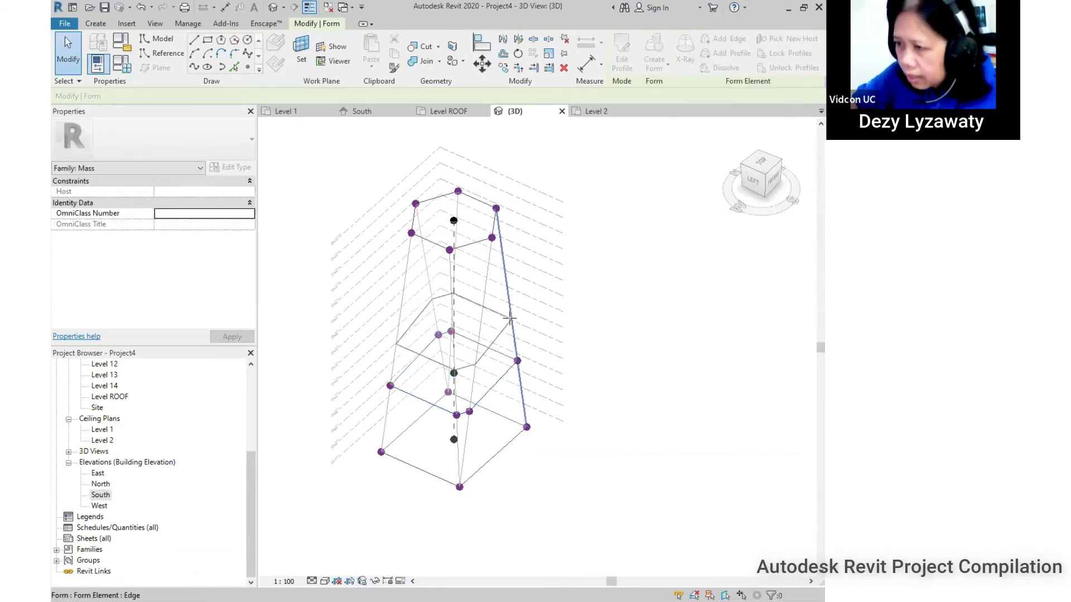
left_click(510, 315)
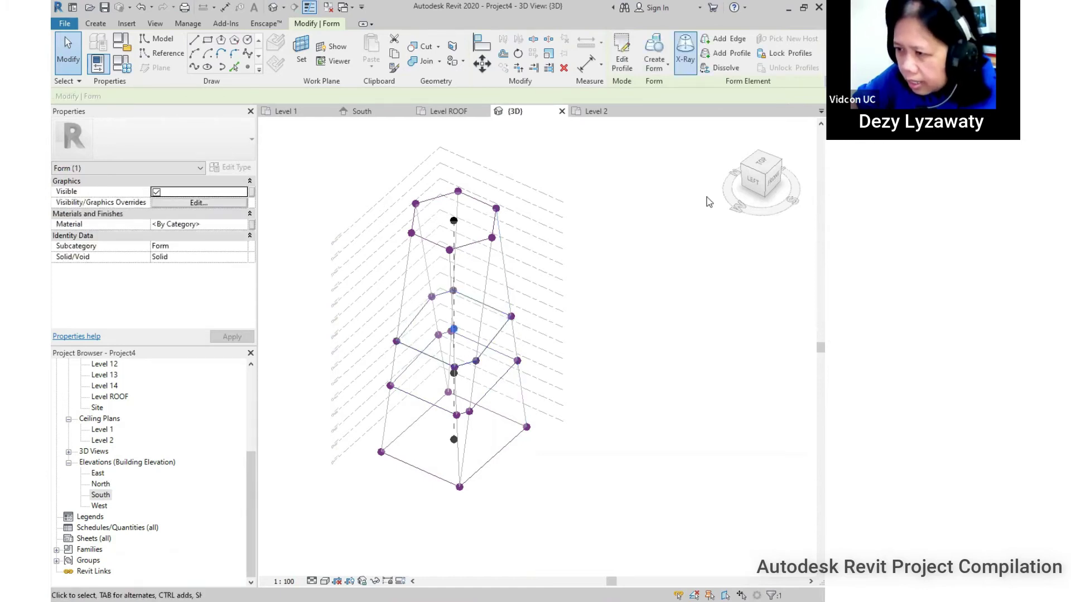
- Add a third intermediate profile to the form, at about two thirds of its height
left_click(728, 53)
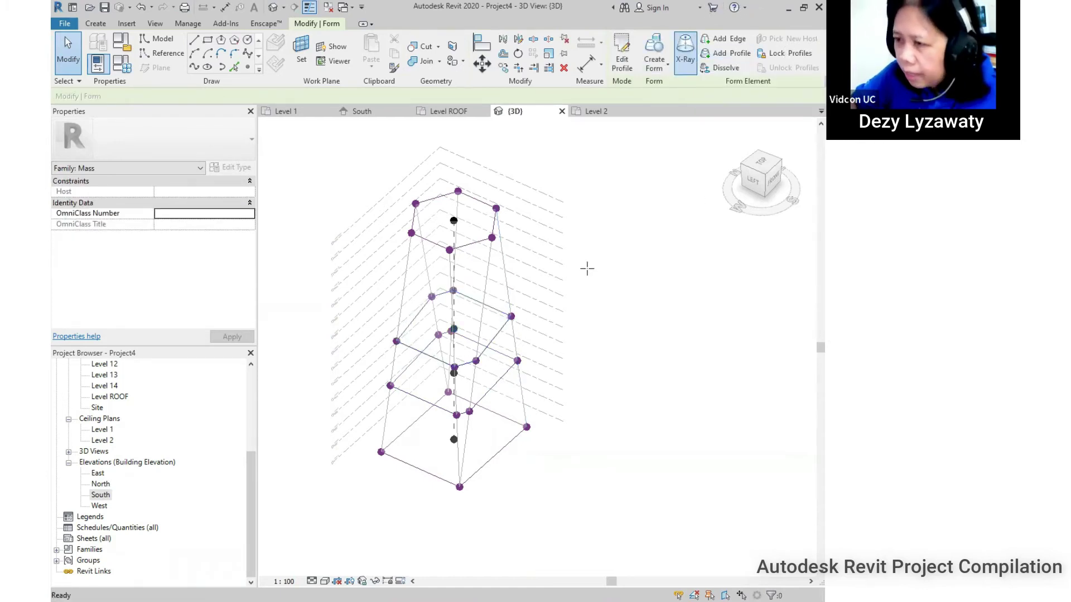
left_click(505, 272)
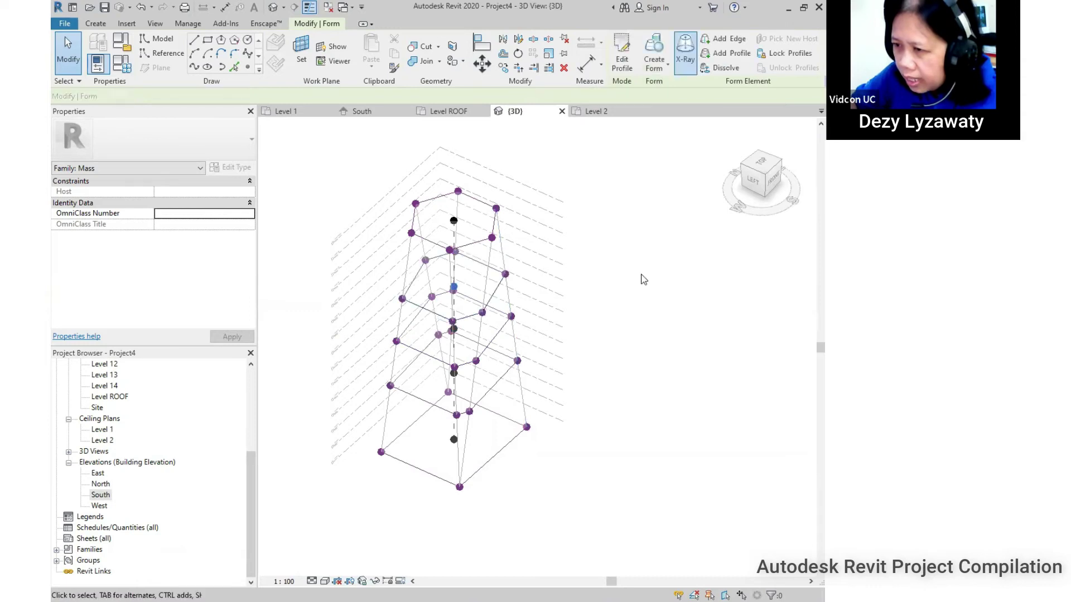
middle_click_drag(553, 456, 521, 375, "shift")
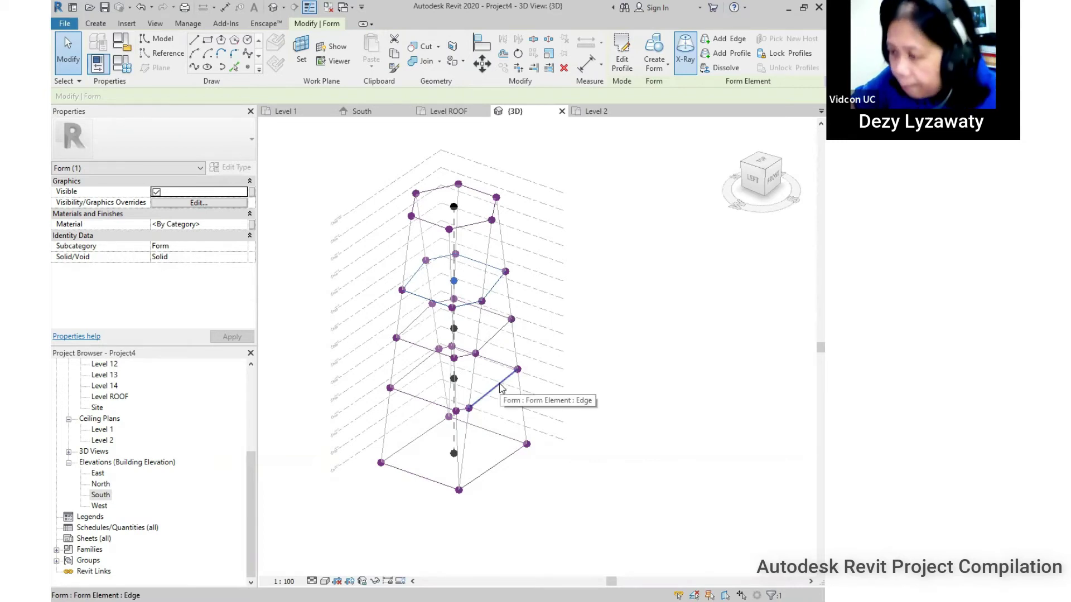
- Rotate the lowest intermediate profile of the form by 25° clockwise about its centre
key("Tab")
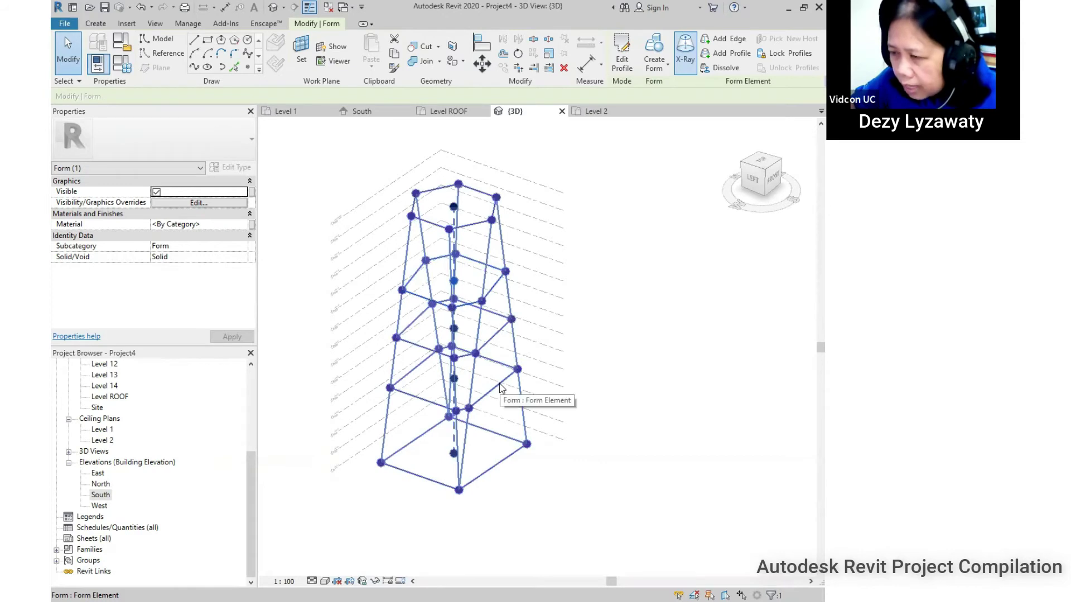
key("Tab")
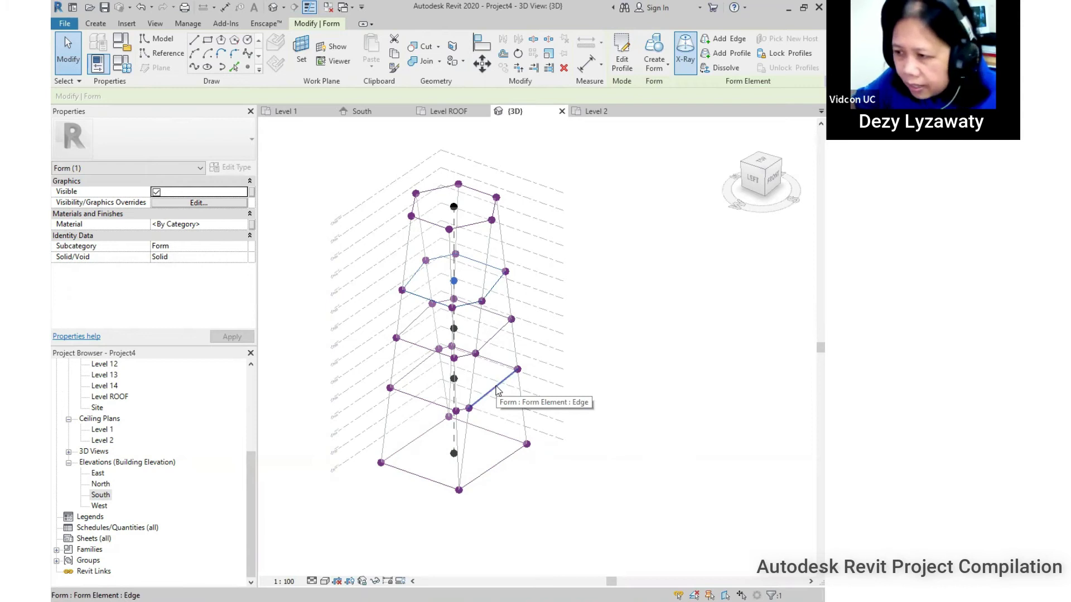
key("Tab")
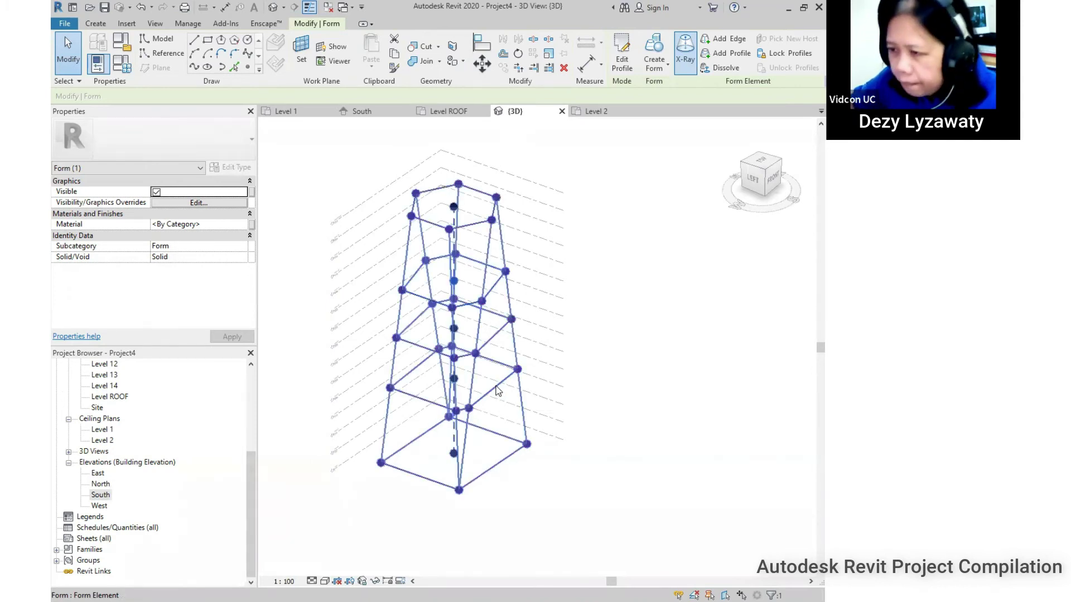
key("Tab")
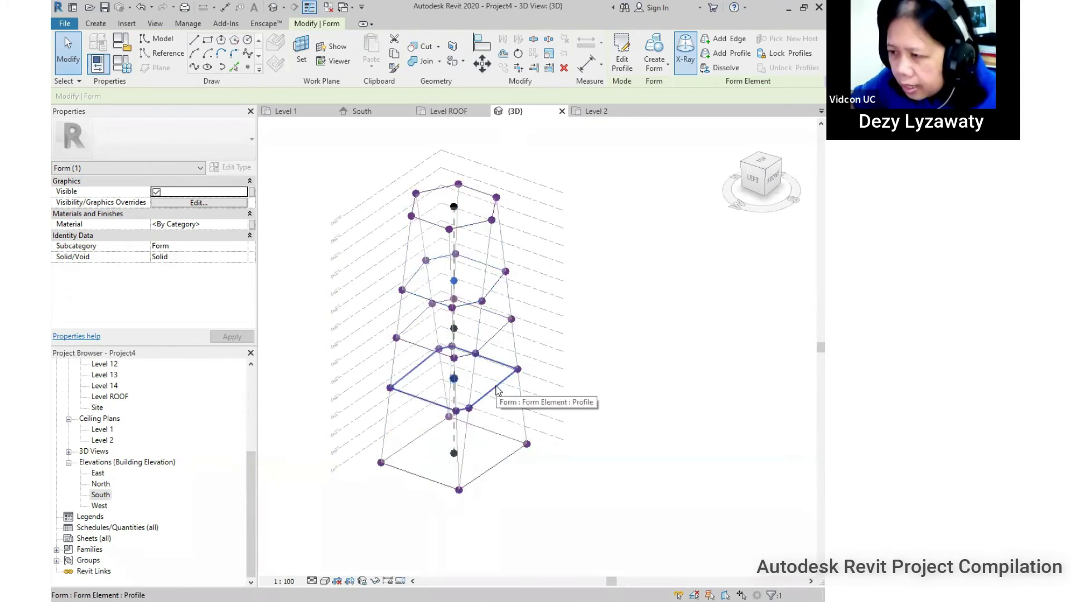
left_click(498, 390)
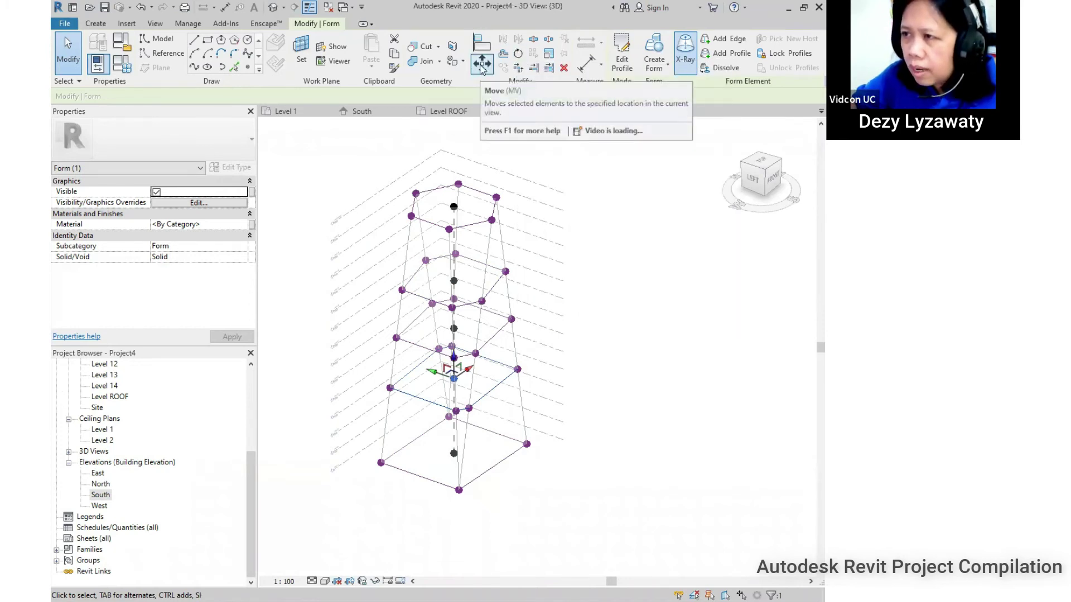
left_click(518, 55)
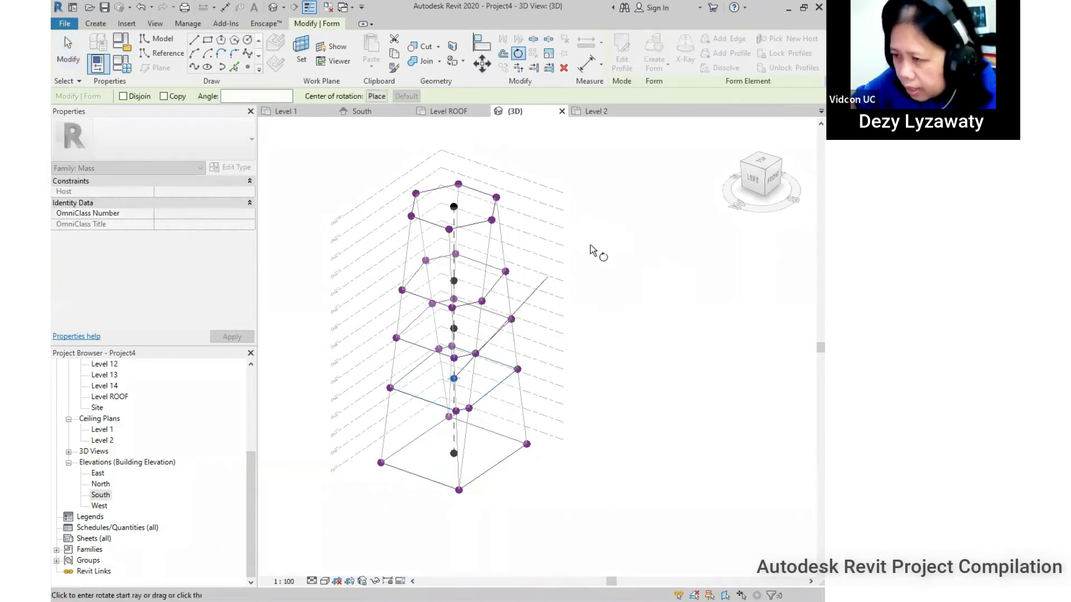
left_click(602, 285)
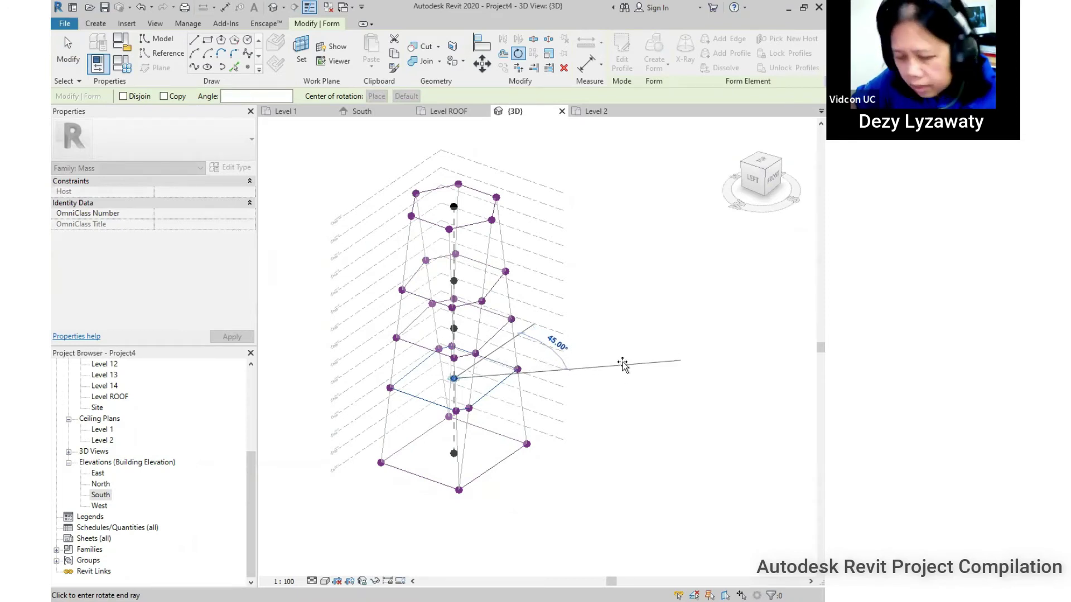
type("2")
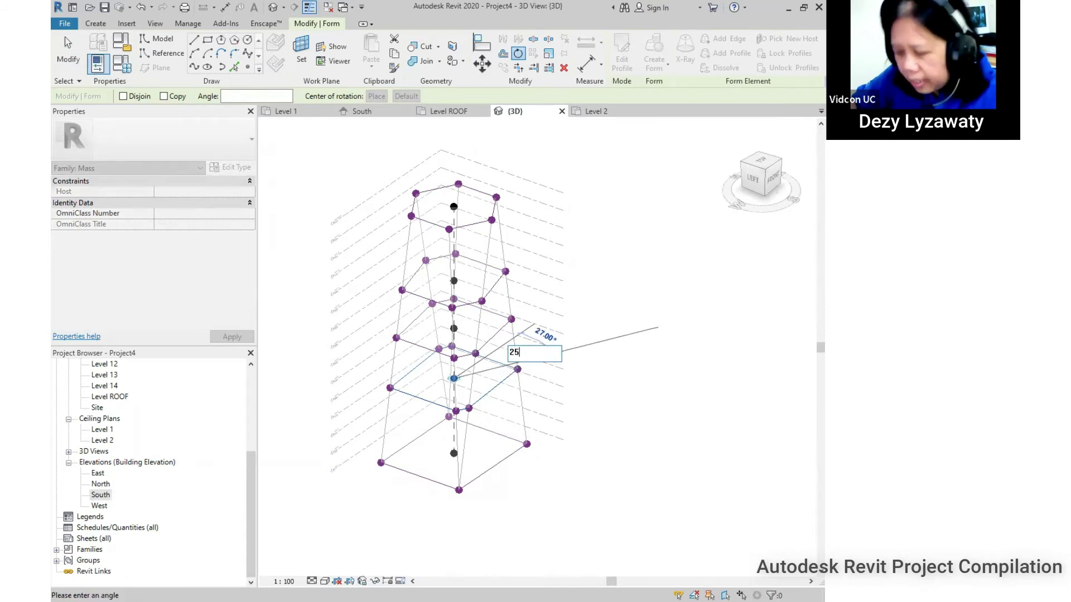
type("5")
key("Return")
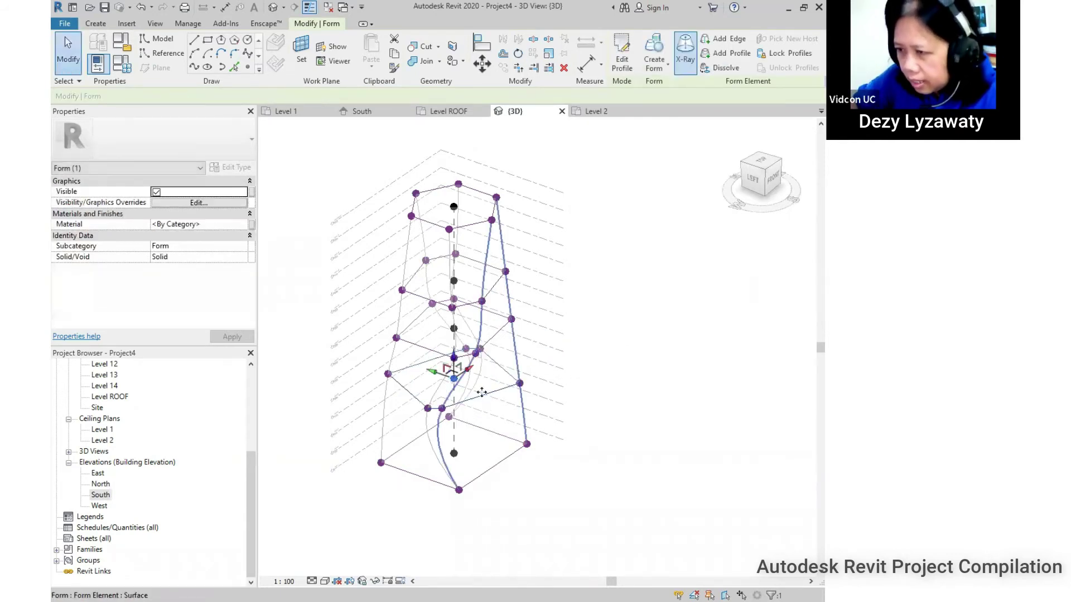
left_click(650, 385)
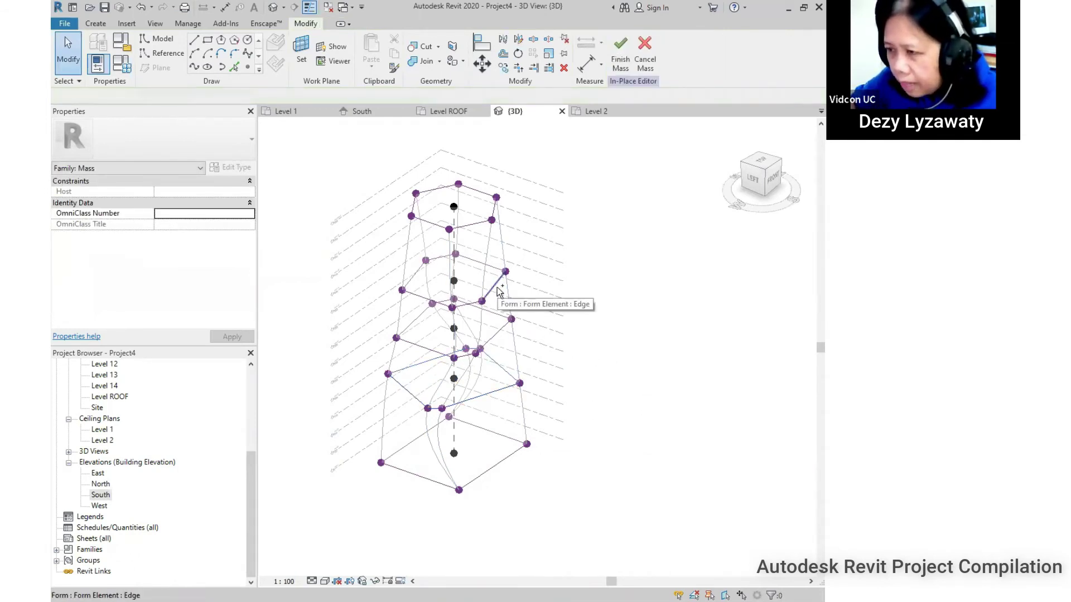
- Rotate the highest intermediate profile of the form by 25° counterclockwise about its centre
key("Tab")
key("Tab")
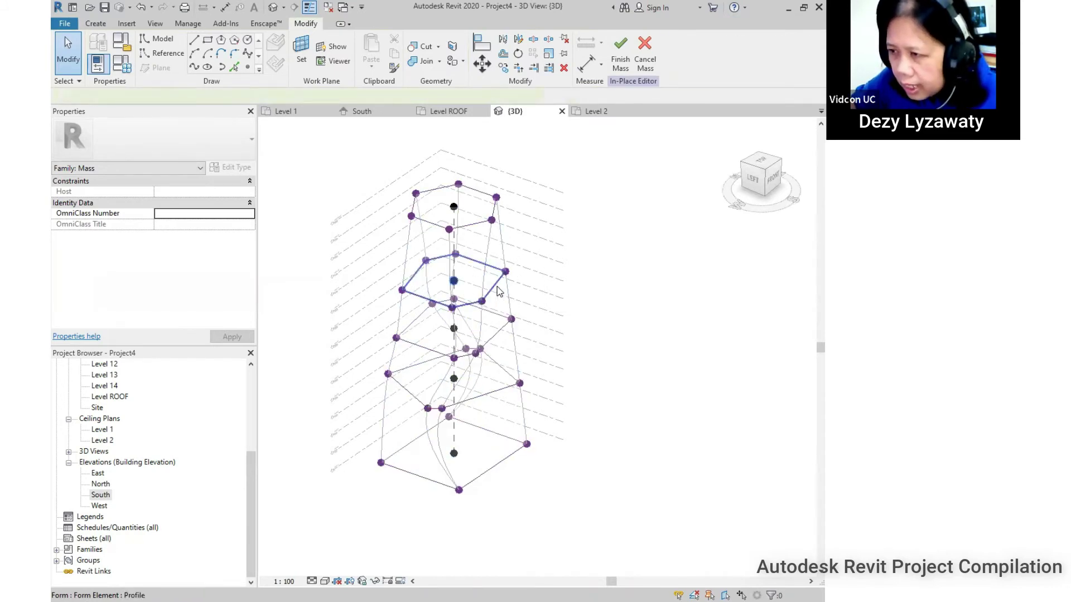
left_click(499, 291)
left_click(518, 54)
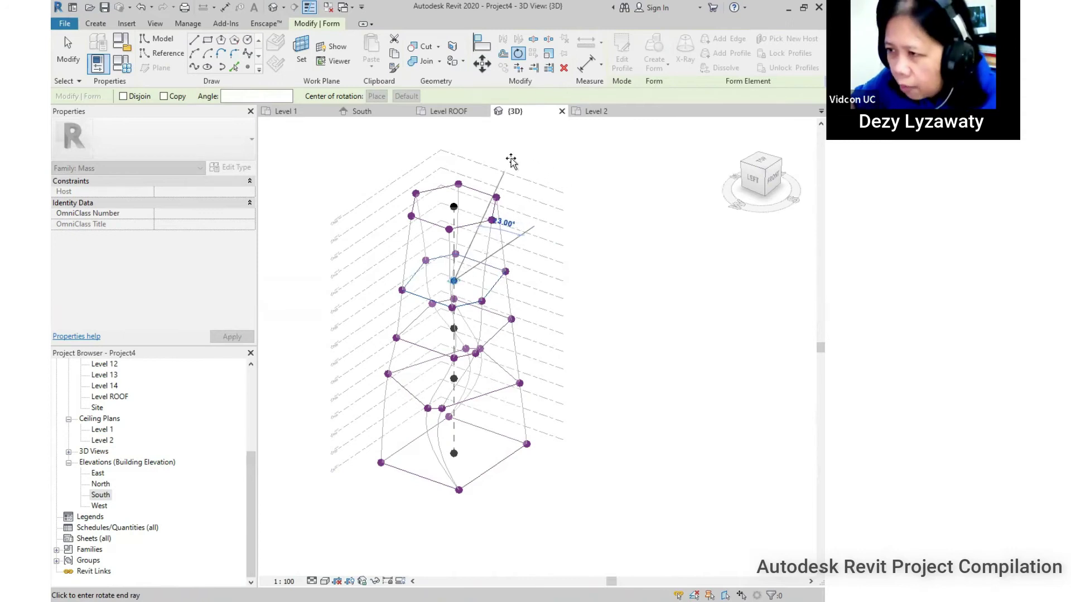
type("25")
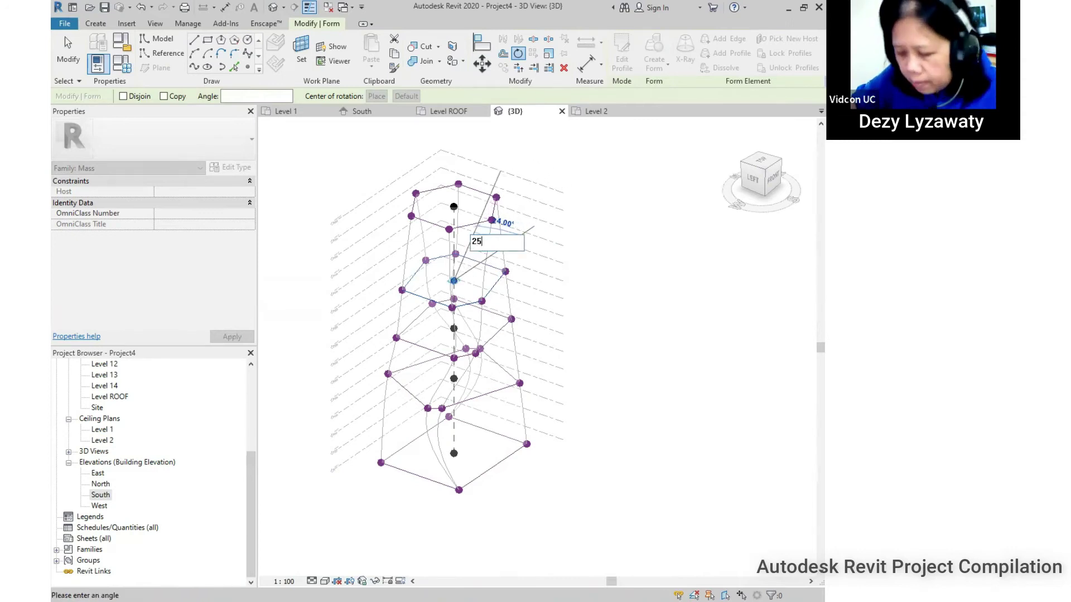
key("Return")
left_click(590, 261)
middle_click_drag(473, 345, 631, 146, "shift")
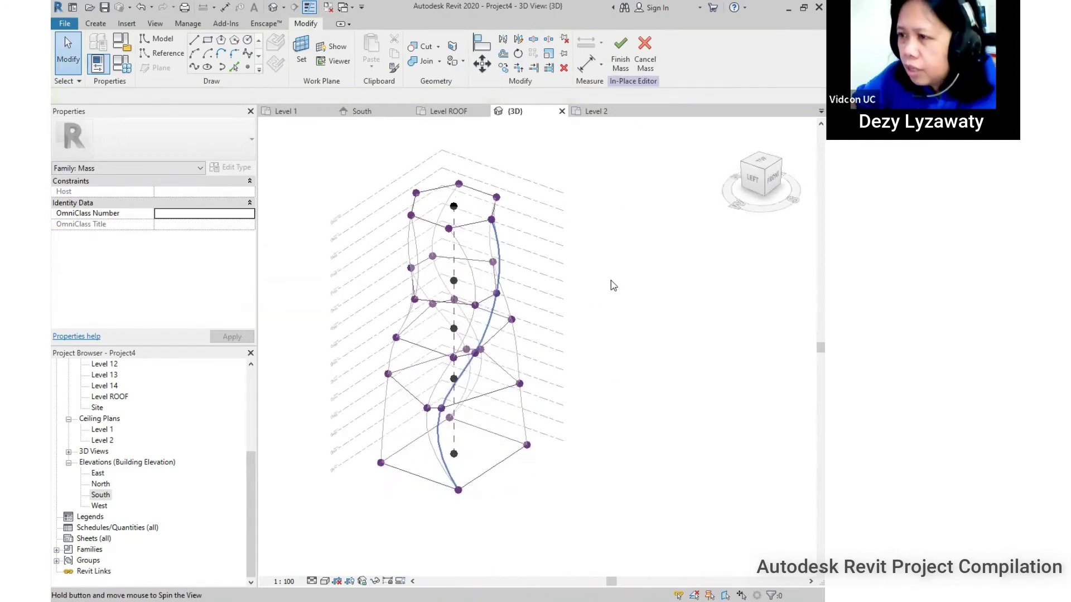
left_click(471, 224)
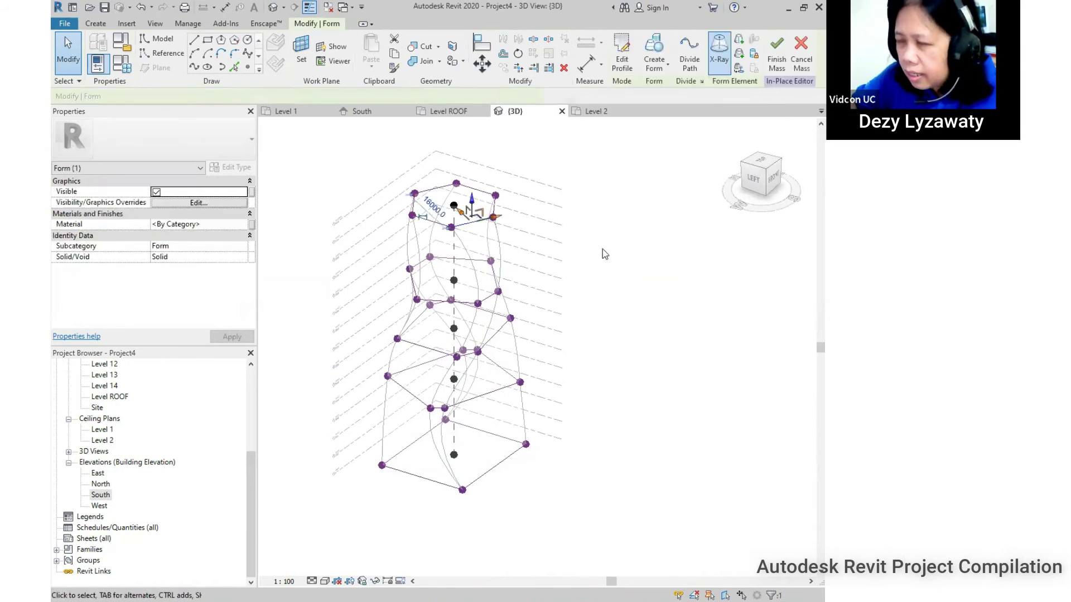
left_click(605, 254)
left_click(471, 228)
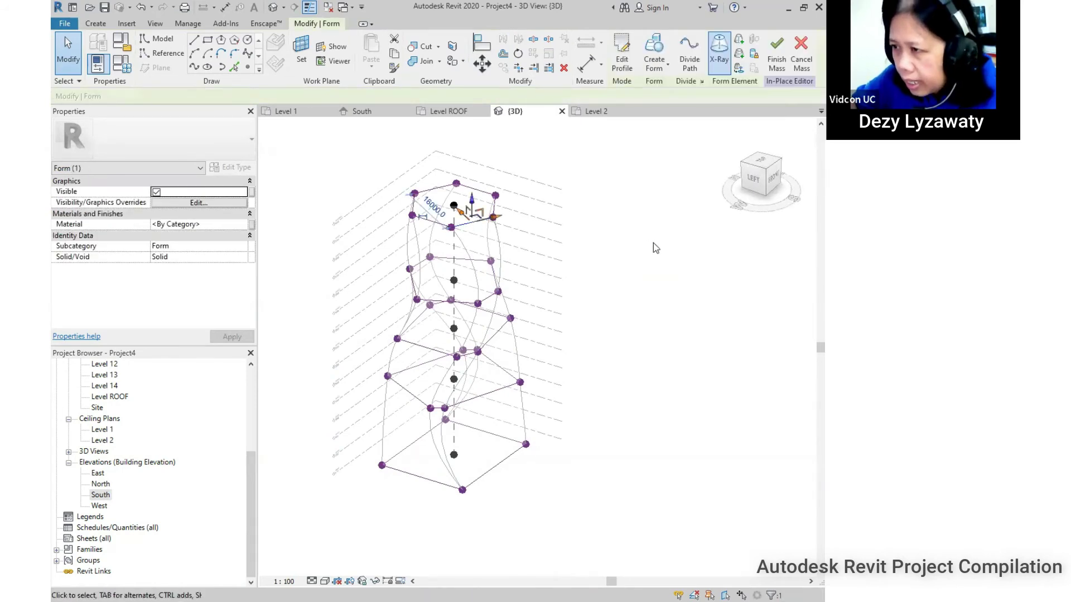
left_click(652, 246)
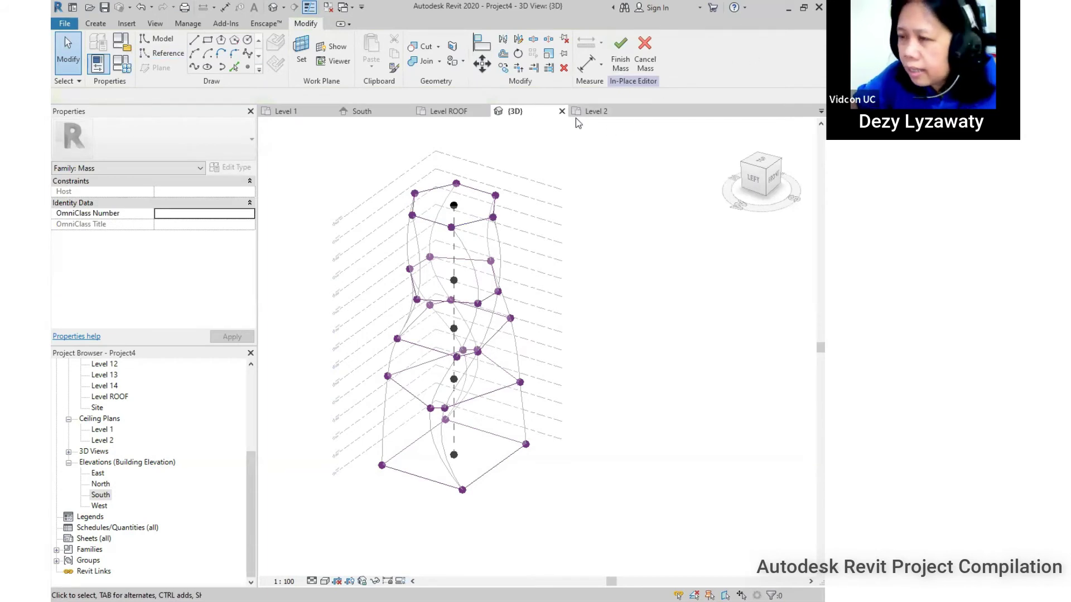
left_click(477, 225)
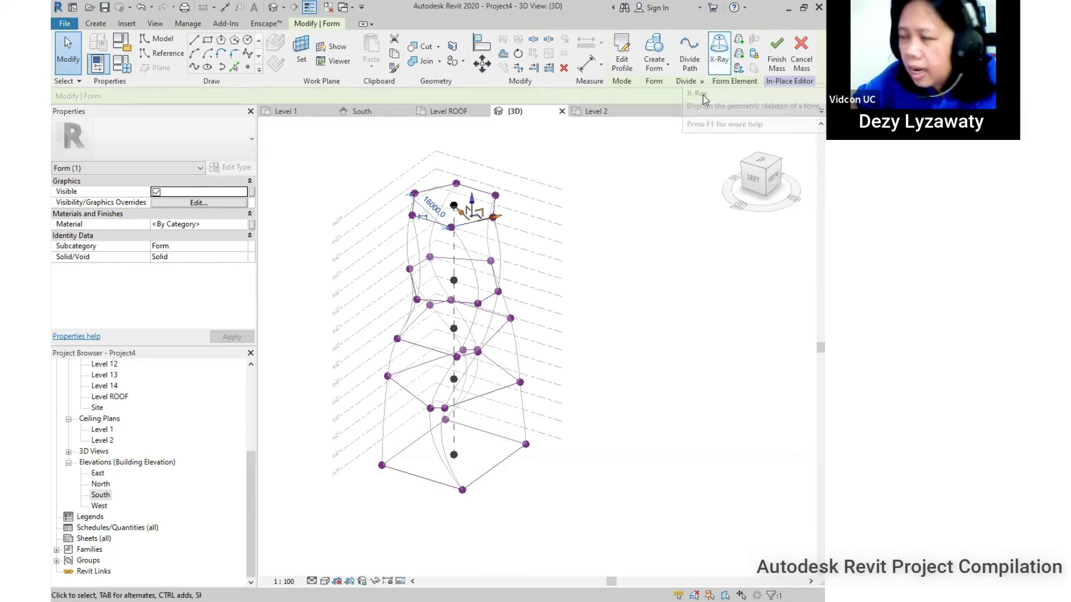
left_click(608, 239)
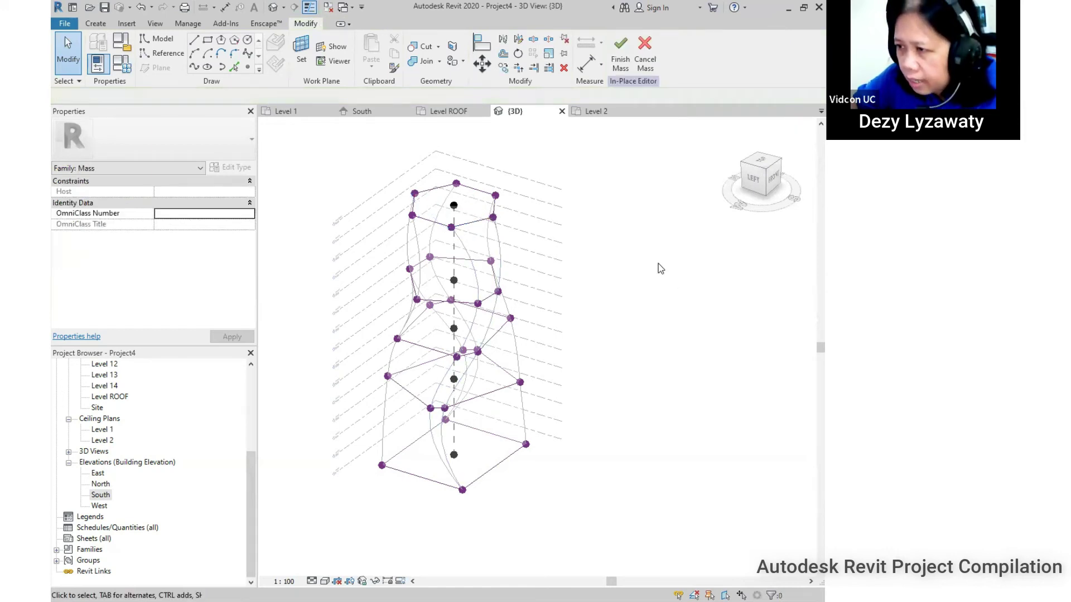
- Select the form's top face and turn off X-Ray mode
left_click(472, 225)
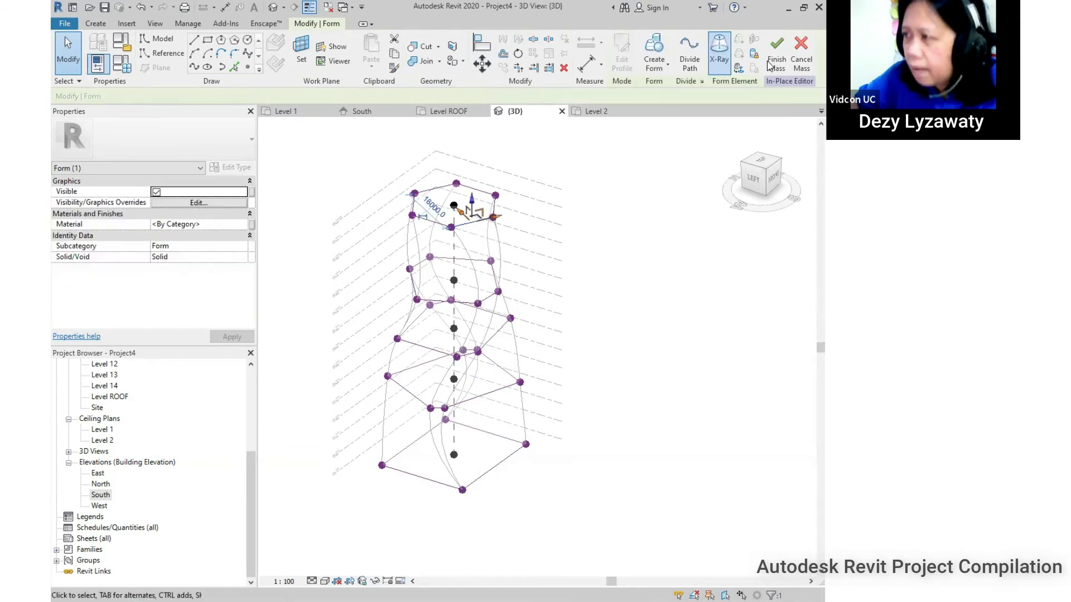
left_click(718, 62)
left_click(623, 279)
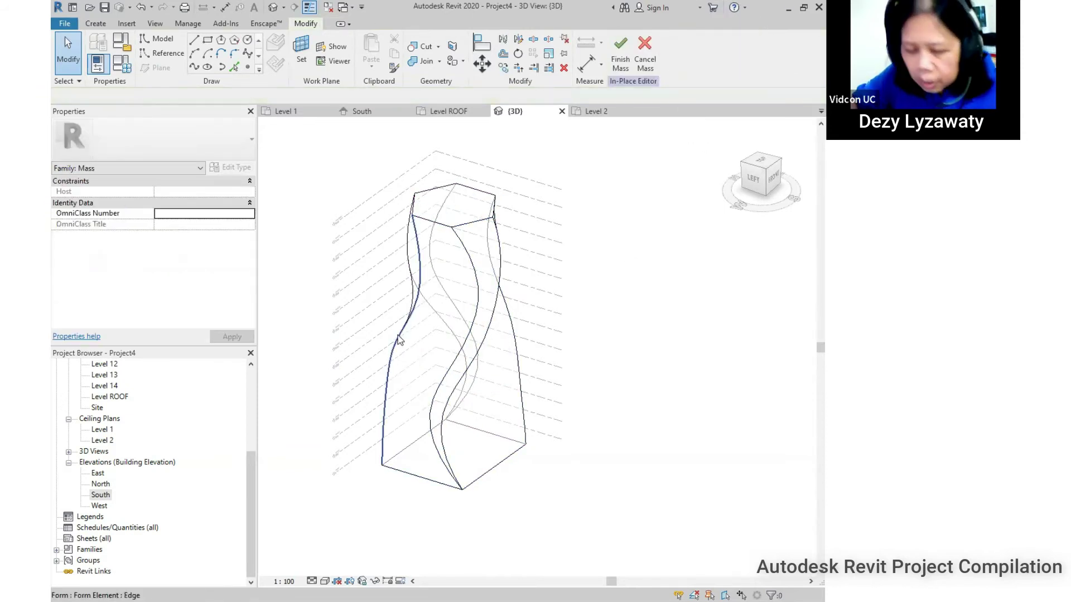
middle_click_drag(418, 320, 502, 235, "shift")
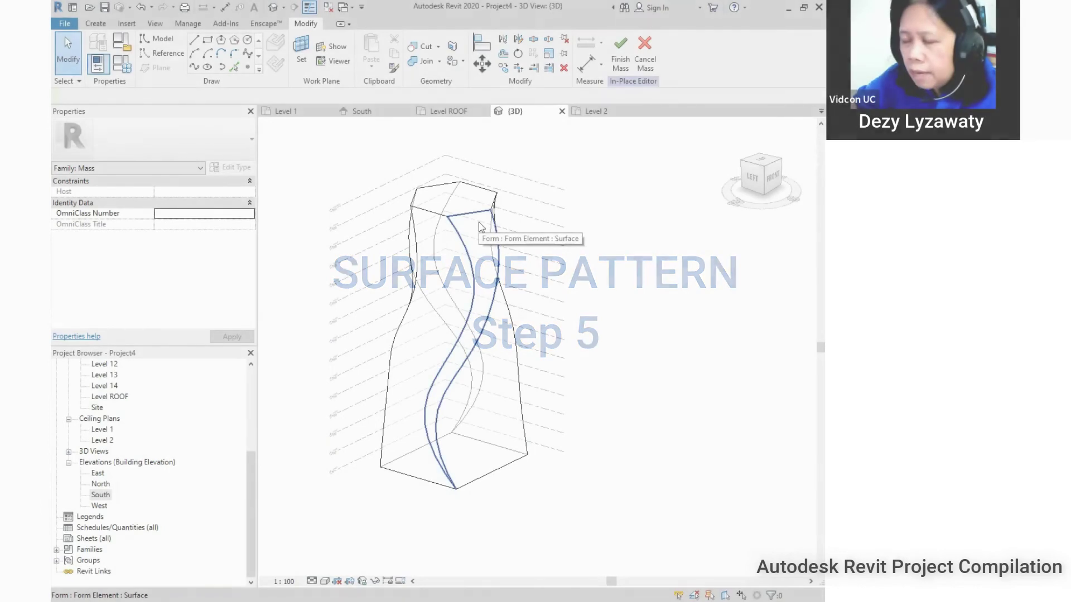
left_click(482, 223)
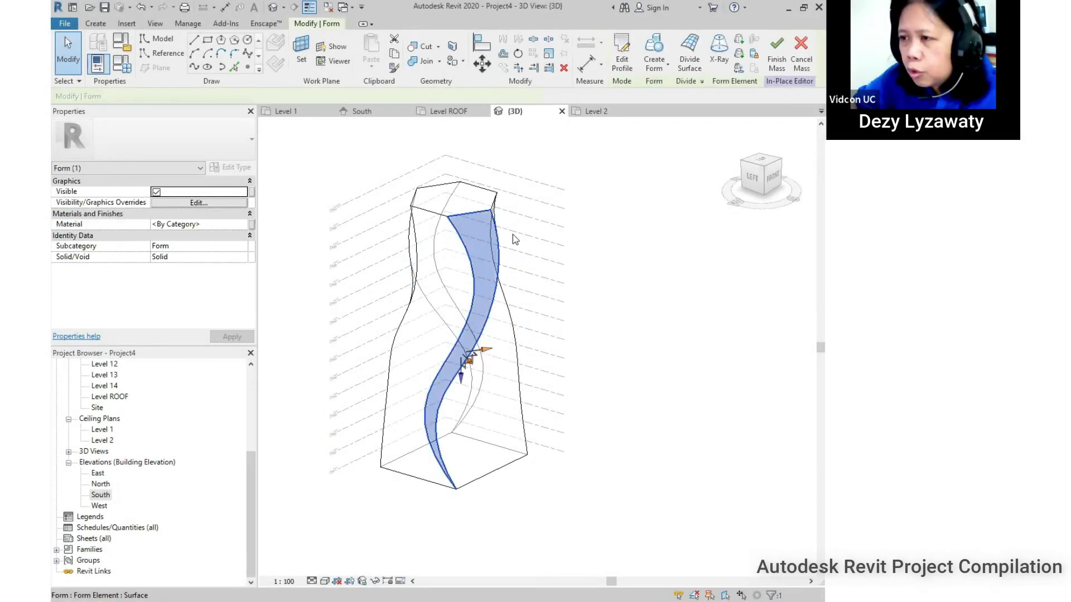
left_click(624, 254)
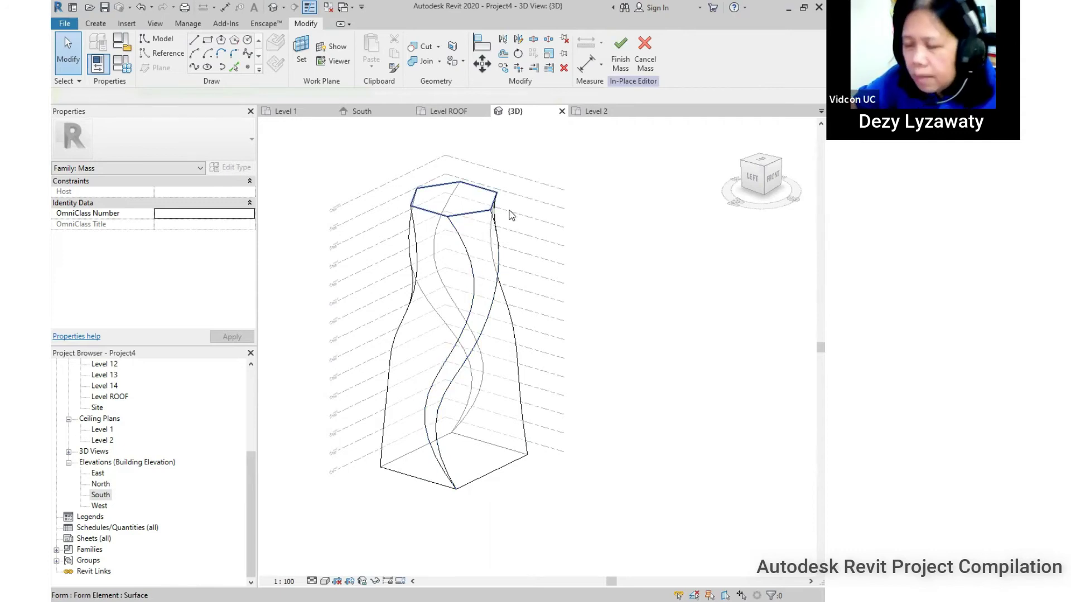
left_click(455, 253)
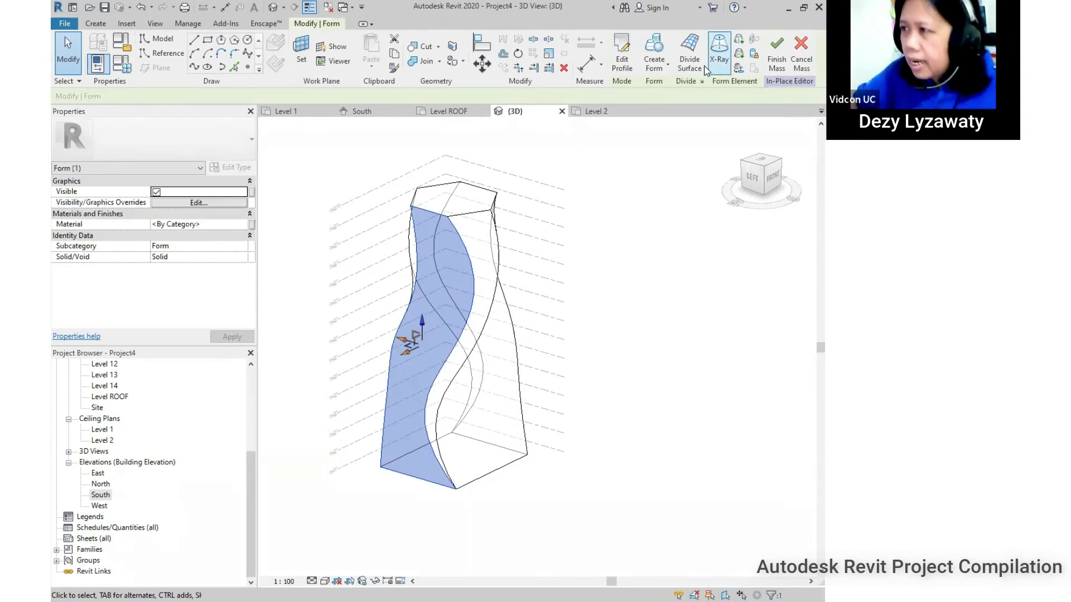
left_click(637, 330)
- Divide the surface of the tower's wide twisted front face into a UV grid
middle_click_drag(545, 313, 539, 335, "shift")
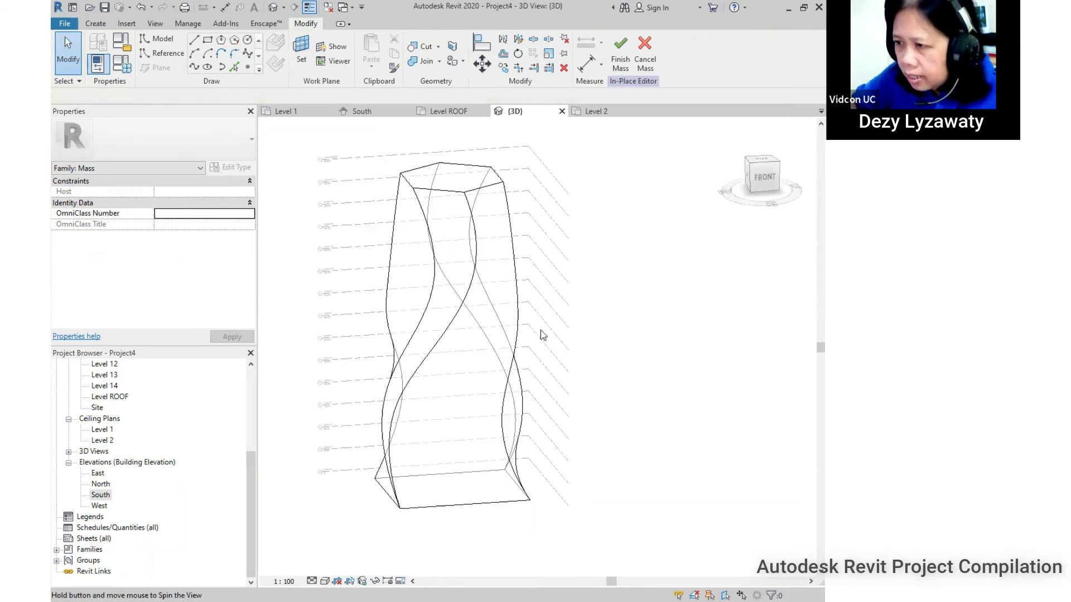
left_click(513, 305)
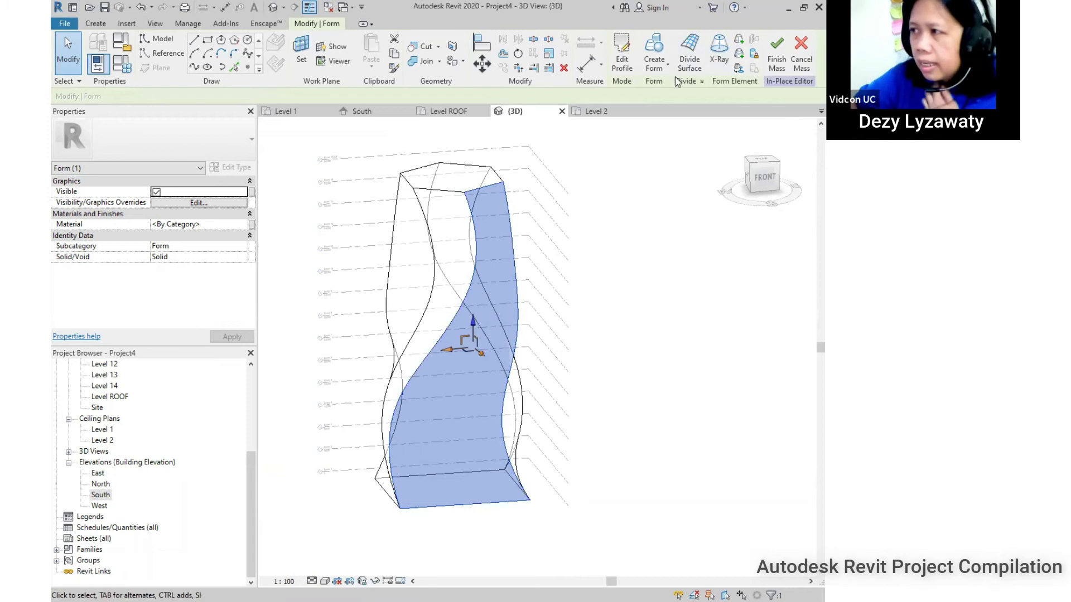
left_click(691, 58)
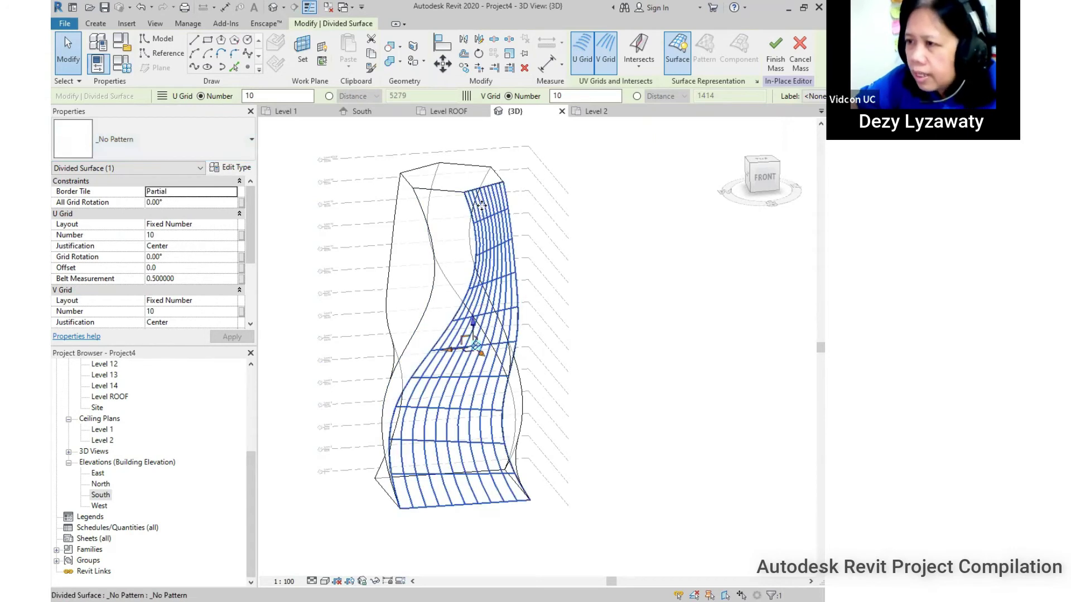
- Apply the Rectangle Checkerboard pattern to the divided front face of the tower
left_click(160, 147)
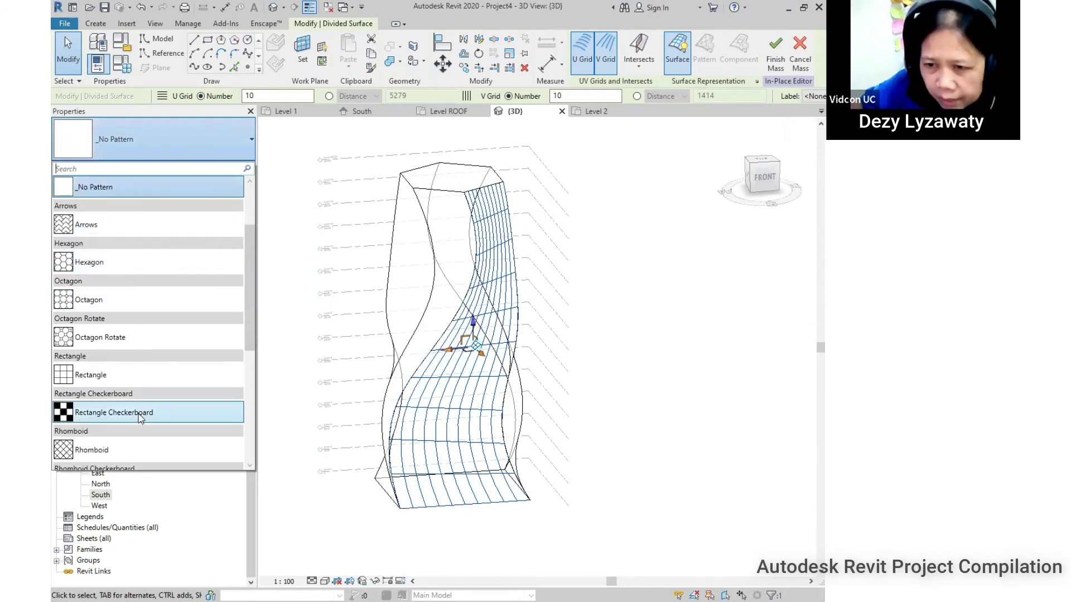
left_click_drag(249, 333, 270, 403)
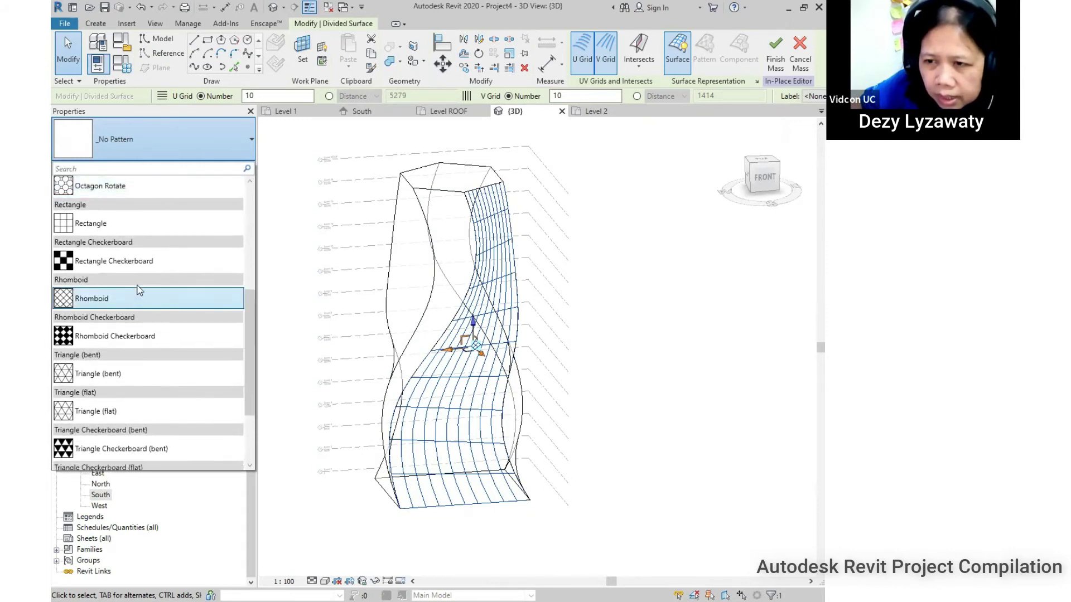
left_click(141, 263)
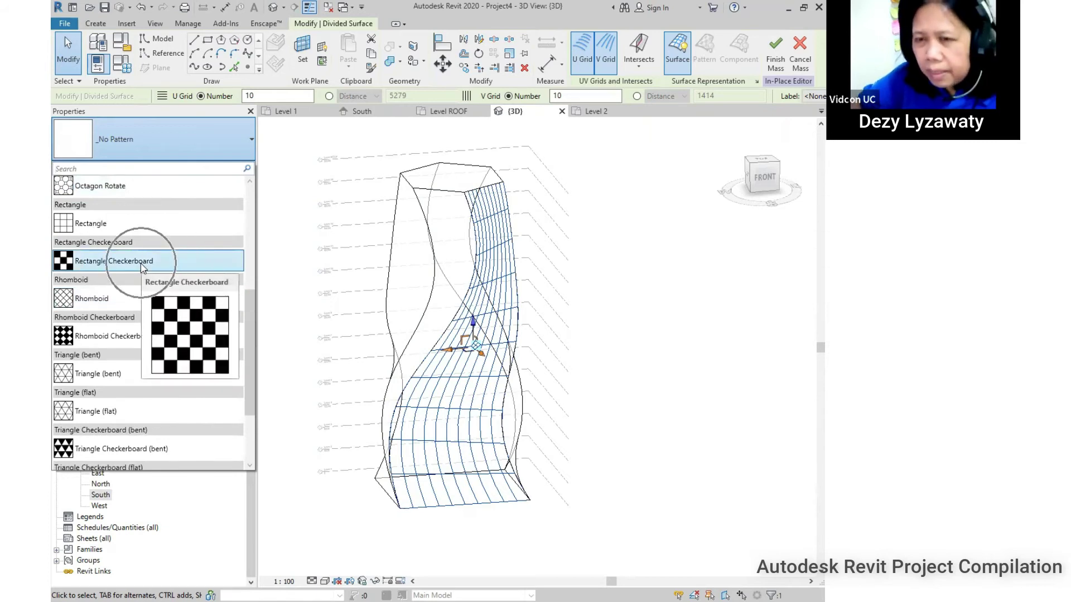
left_click(649, 410)
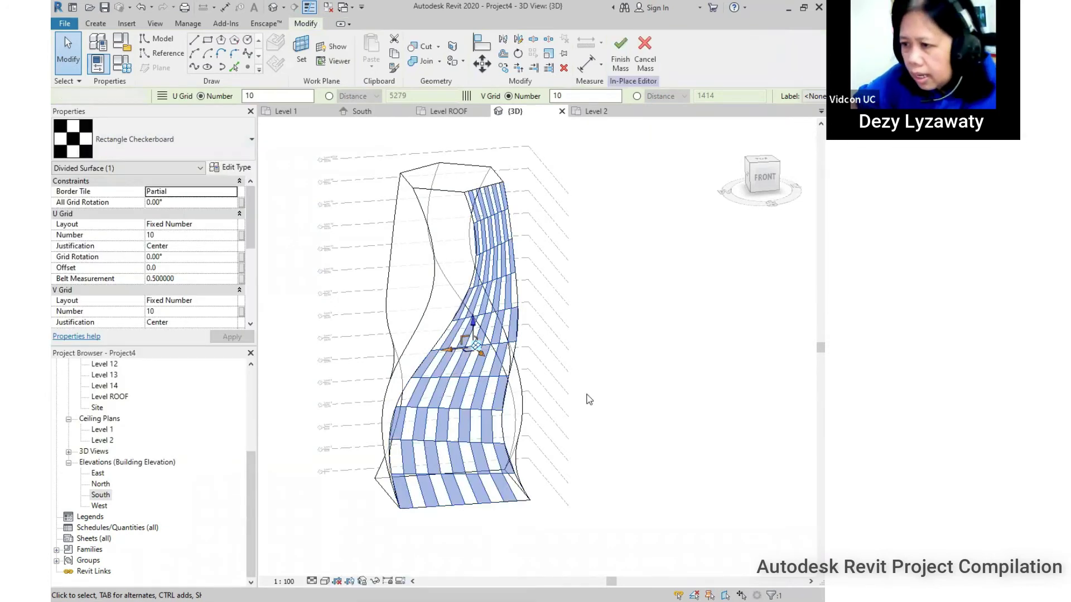
- Set the 3D view's visual style to Shaded and select the tower's divided front face
middle_click_drag(510, 385, 328, 580, "shift")
left_click(326, 582)
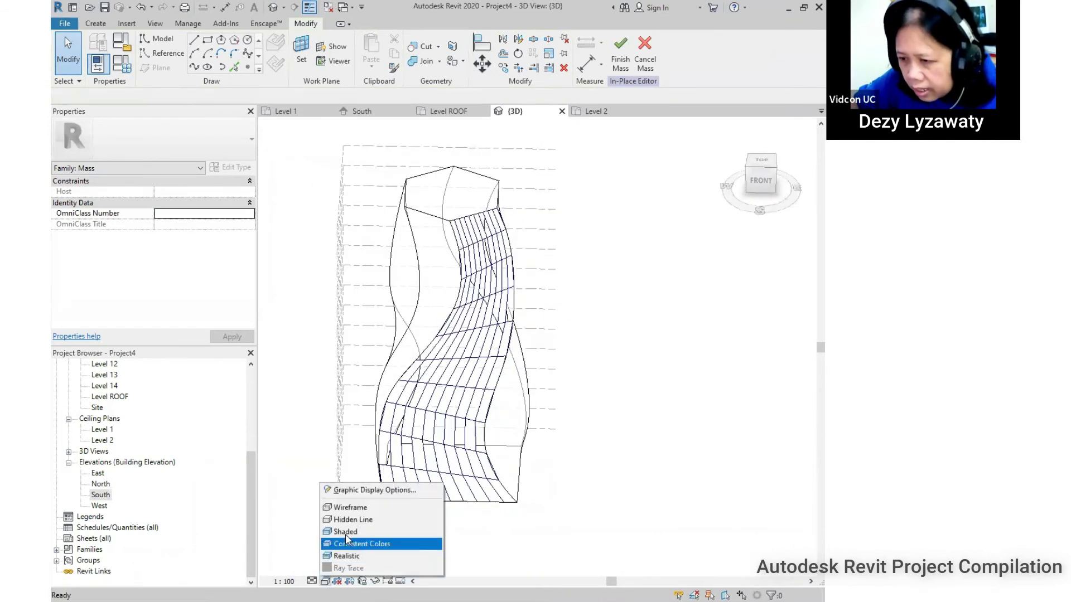
left_click(347, 538)
middle_click_drag(553, 412, 471, 402, "shift")
mouse_move(475, 482)
middle_mouse_down("shift")
mouse_move(507, 427)
mouse_move(604, 424)
mouse_move(576, 422)
mouse_move(549, 439)
mouse_move(547, 418)
mouse_move(563, 416)
mouse_move(549, 437)
mouse_move(539, 430)
mouse_move(463, 464)
middle_mouse_up("shift")
left_click(510, 433)
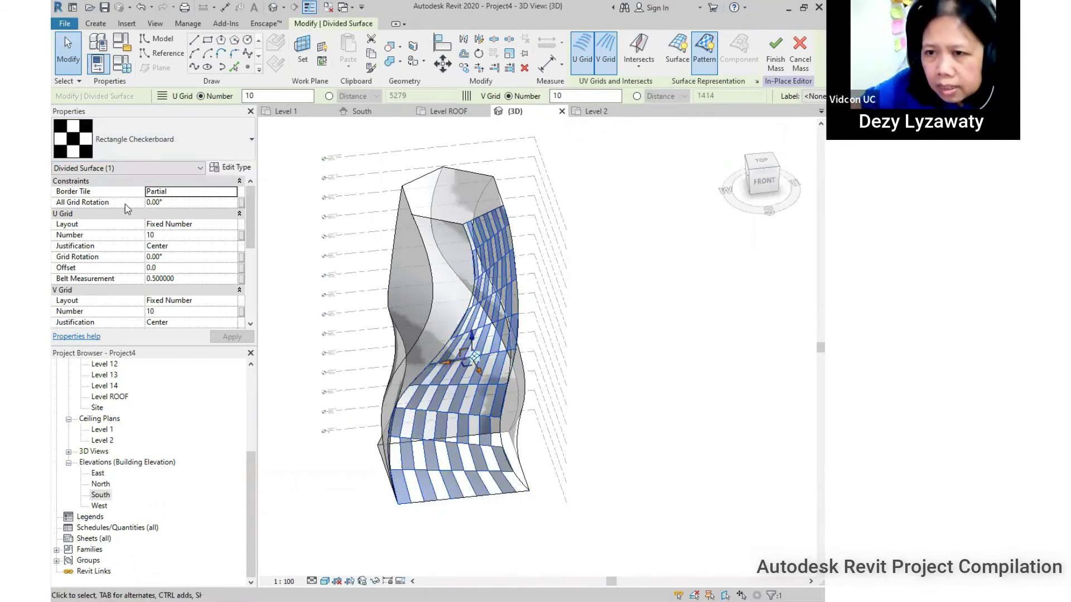
- Try the Fixed Distance layout on the front face's U grid and return it to Fixed Number
left_click(186, 235)
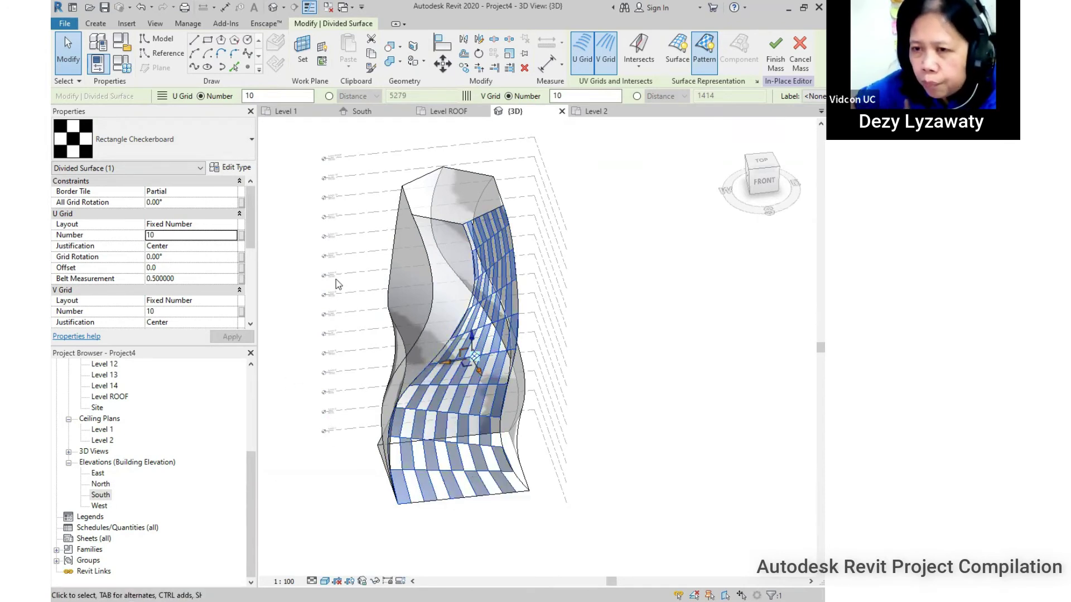
left_click(233, 227)
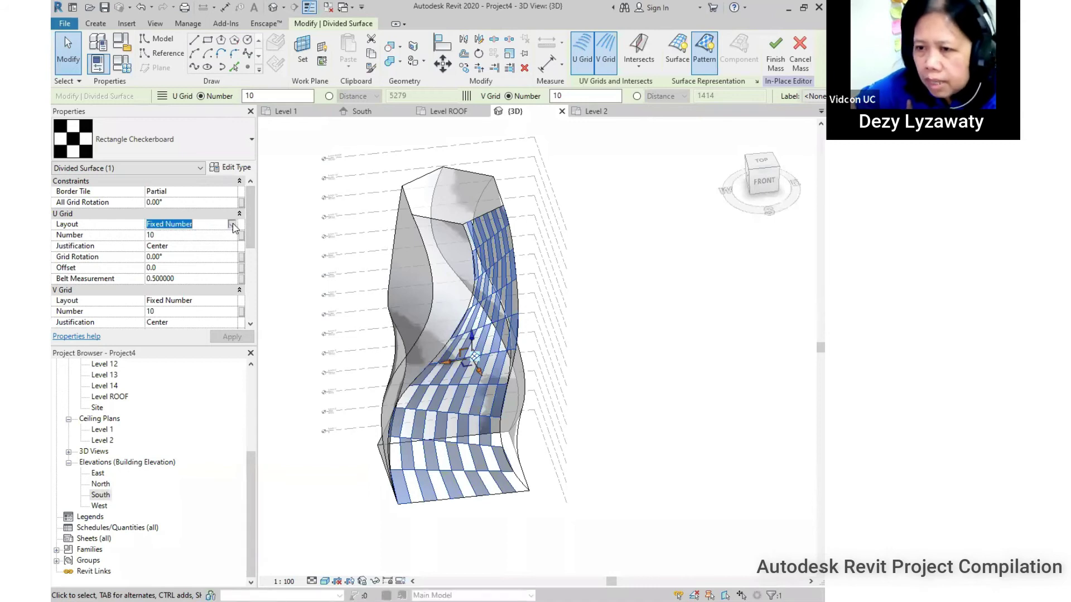
left_click(232, 226)
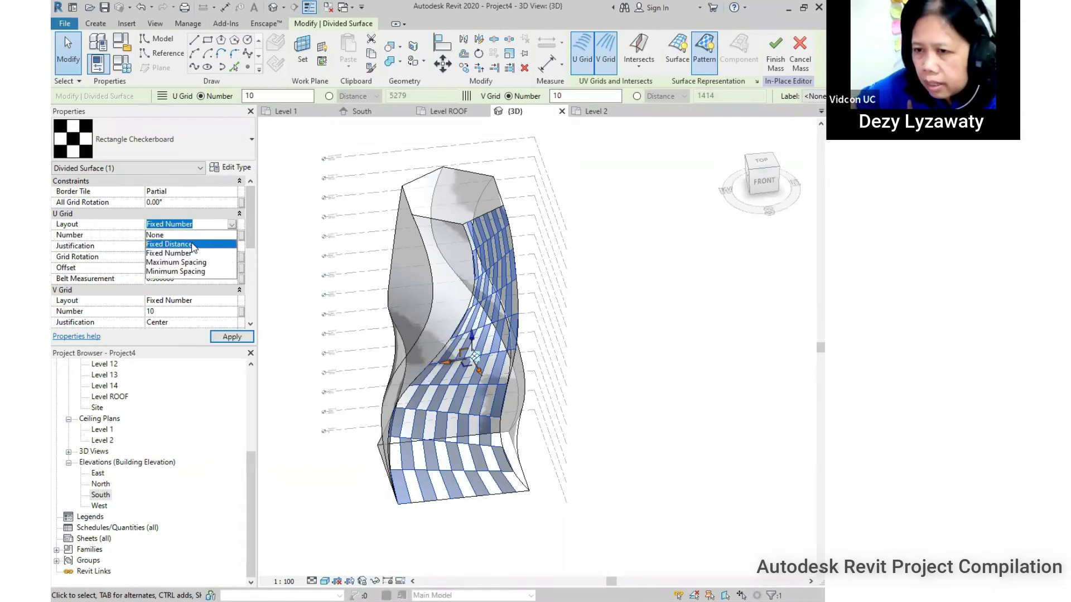
left_click(191, 244)
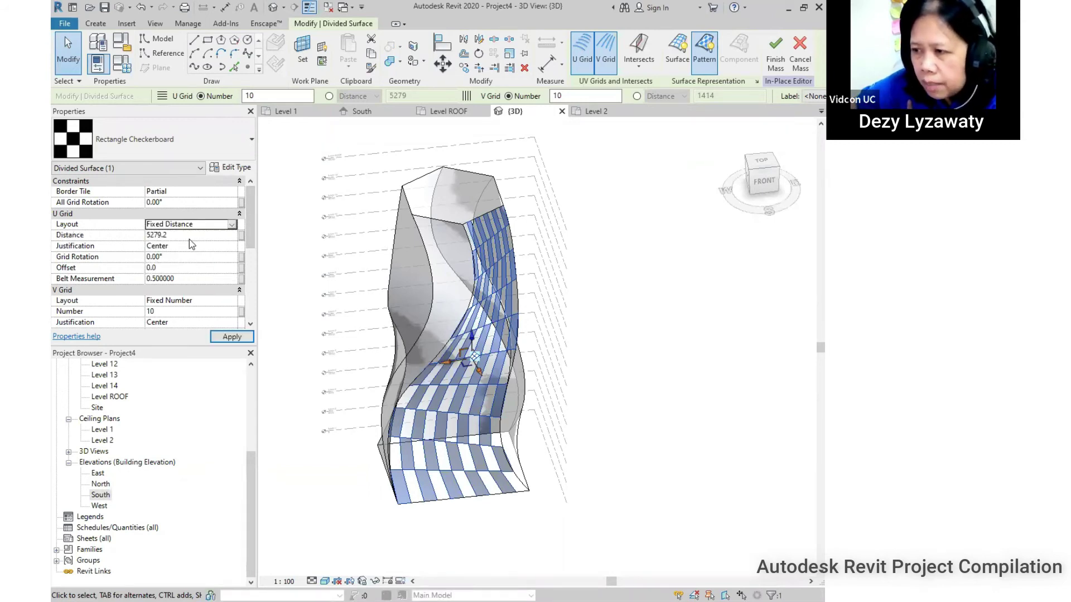
left_click(190, 236)
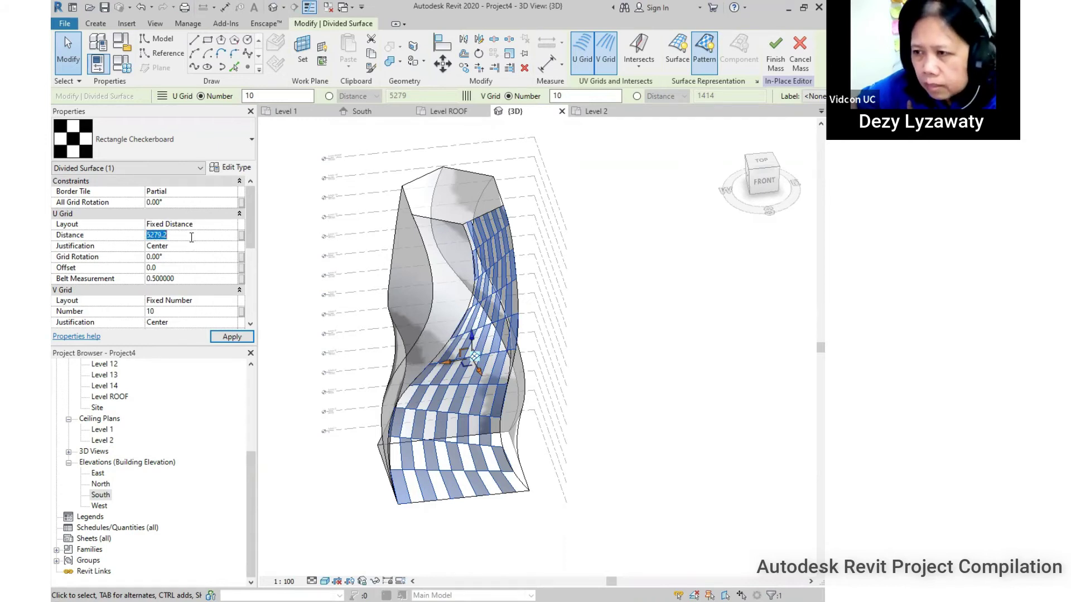
left_click(239, 224)
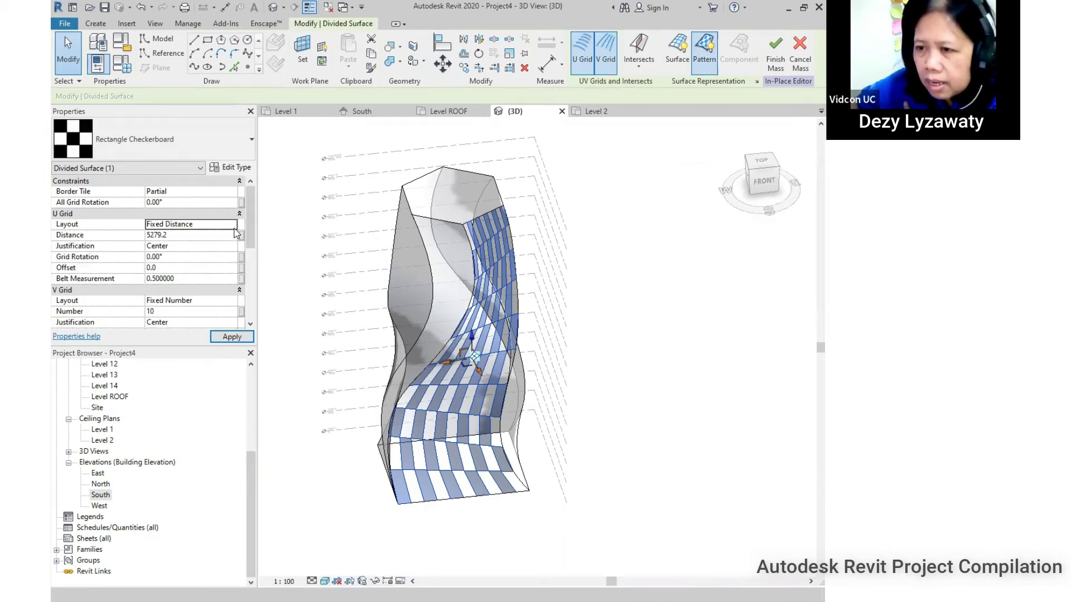
left_click(232, 225)
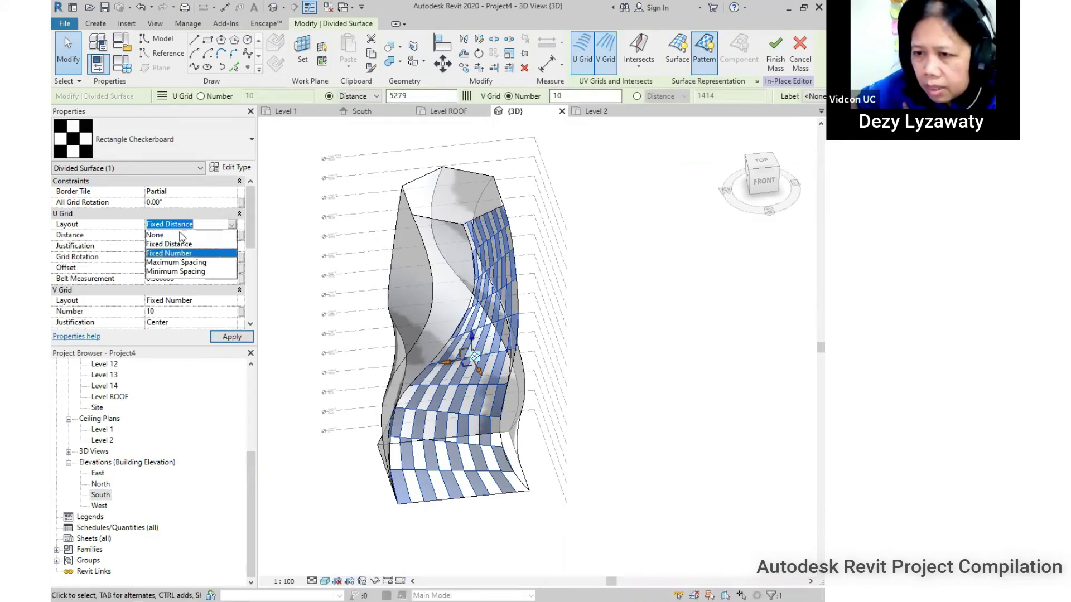
left_click(180, 253)
- Set the front face's U grid and V grid numbers to 20 each
left_click(180, 234)
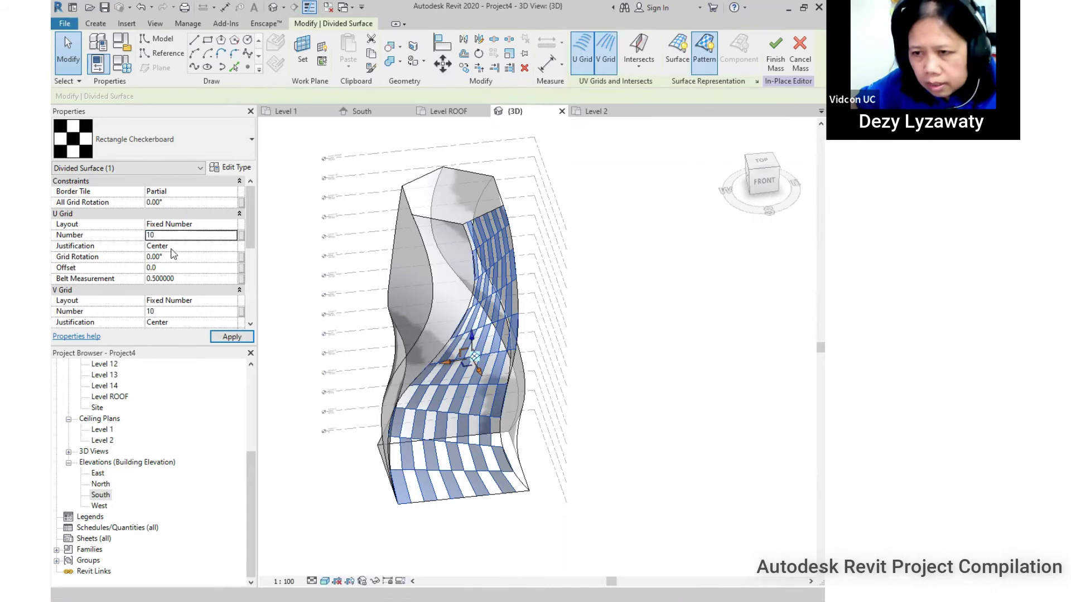
type("20")
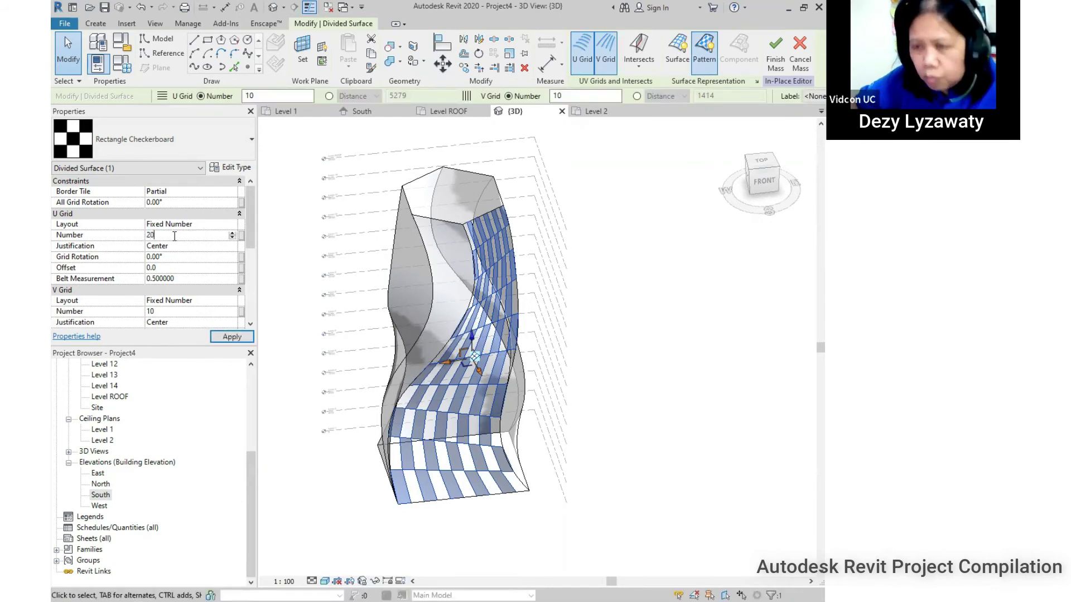
left_click(188, 313)
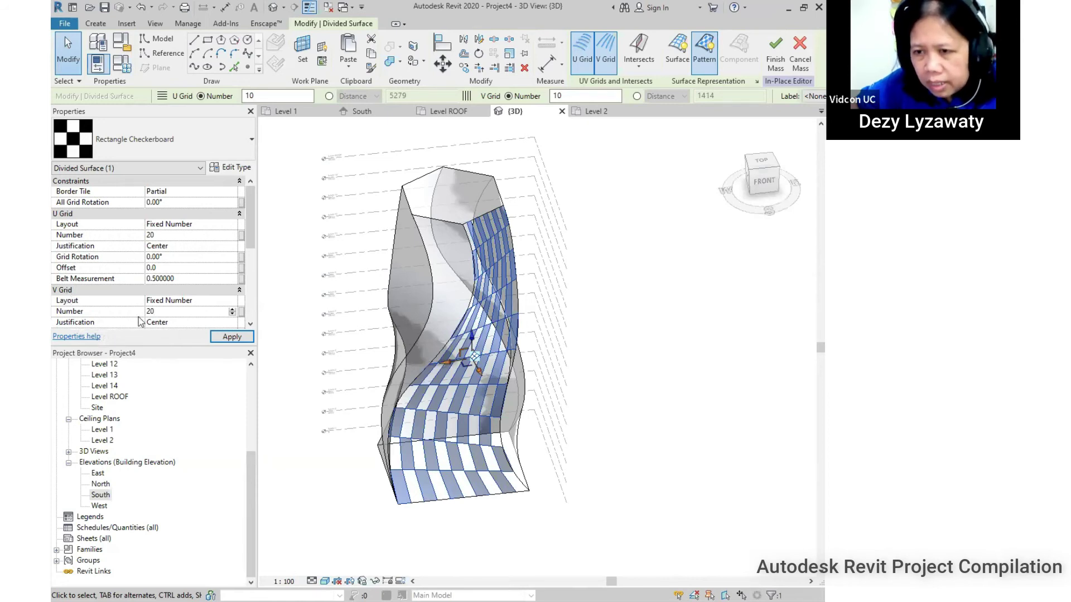
key("Return")
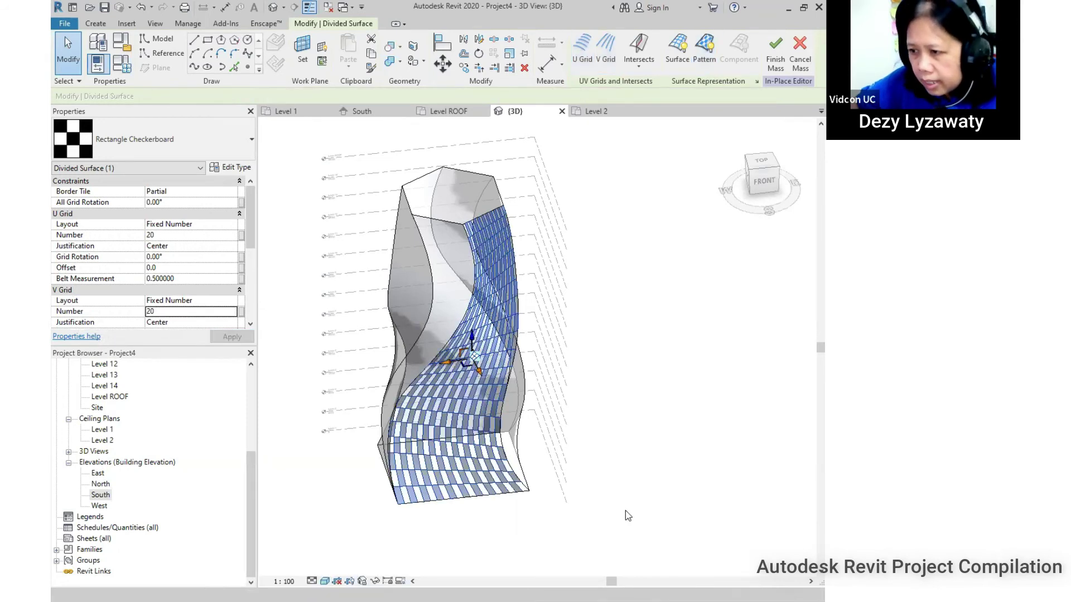
- Divide the surface of the tower's wide back face and apply the Octagon Rotate pattern to it
middle_click_drag(510, 498, 343, 446, "shift")
left_click(483, 213)
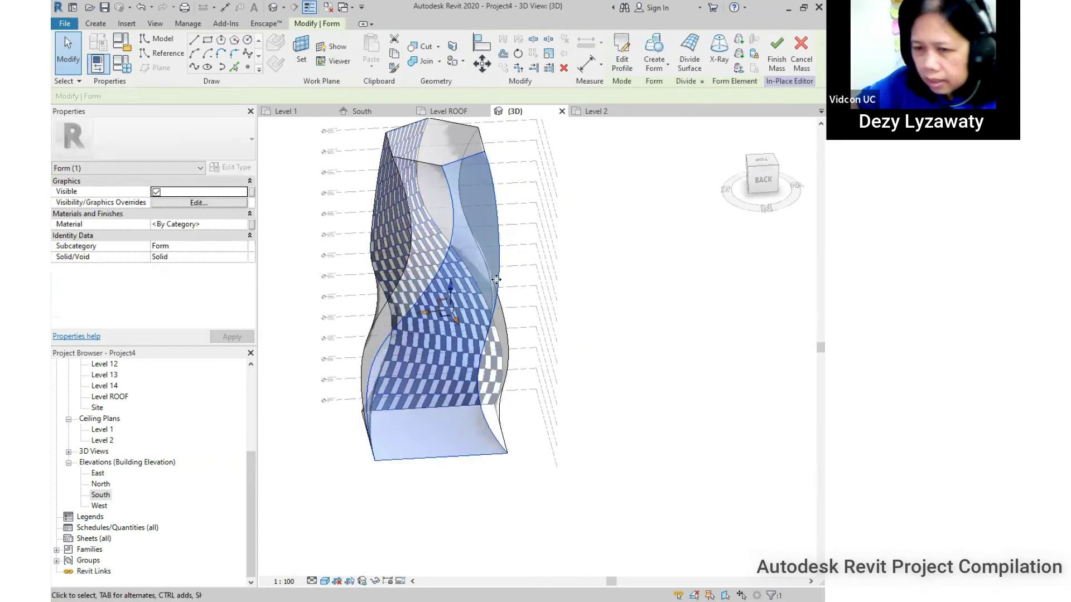
left_click(692, 59)
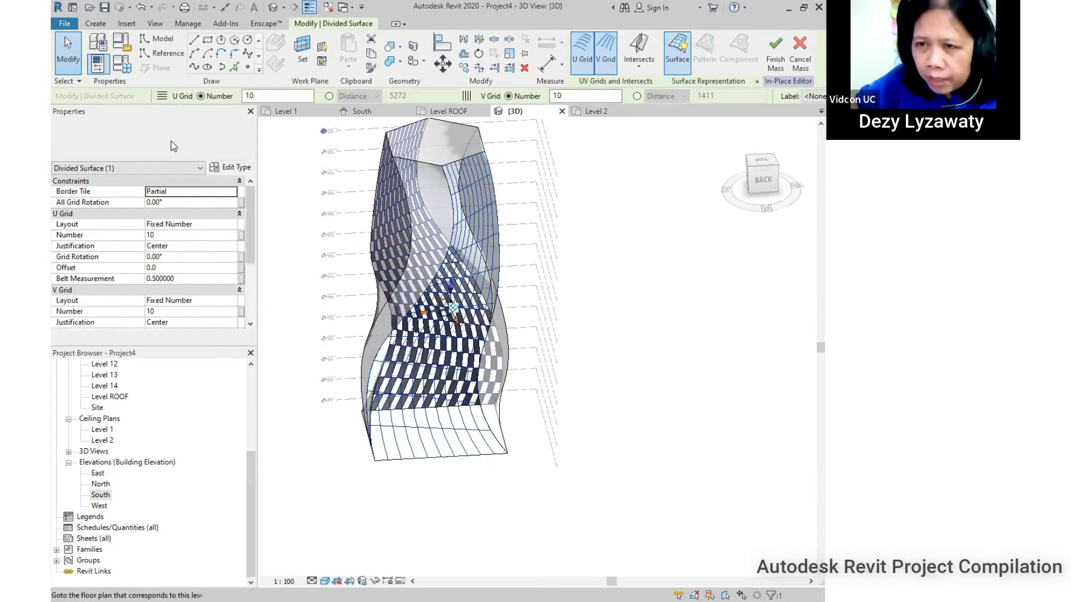
left_click(248, 140)
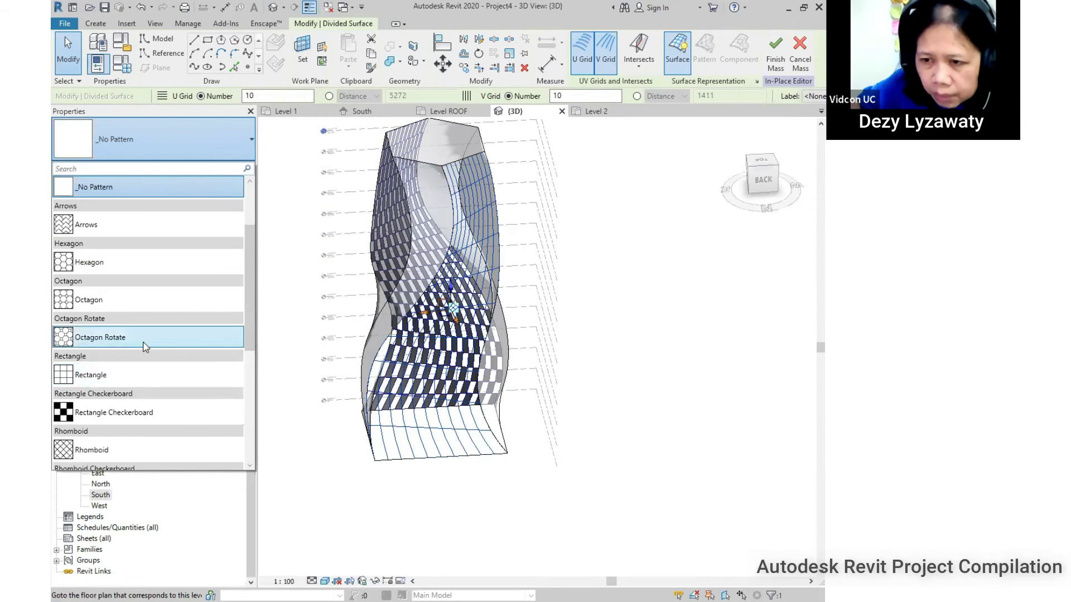
mouse_move(133, 338)
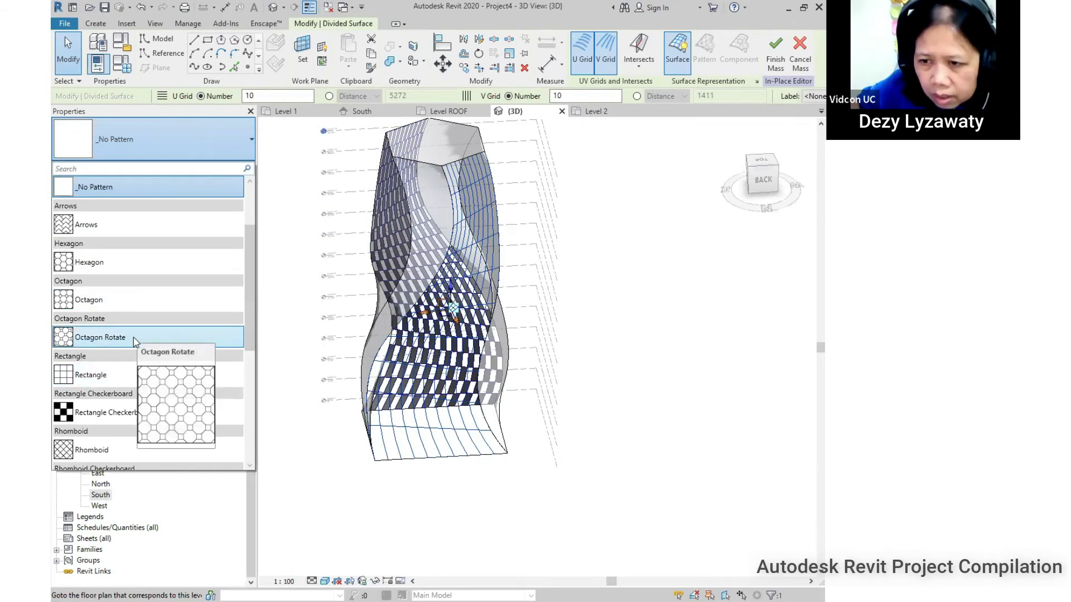
left_click(114, 342)
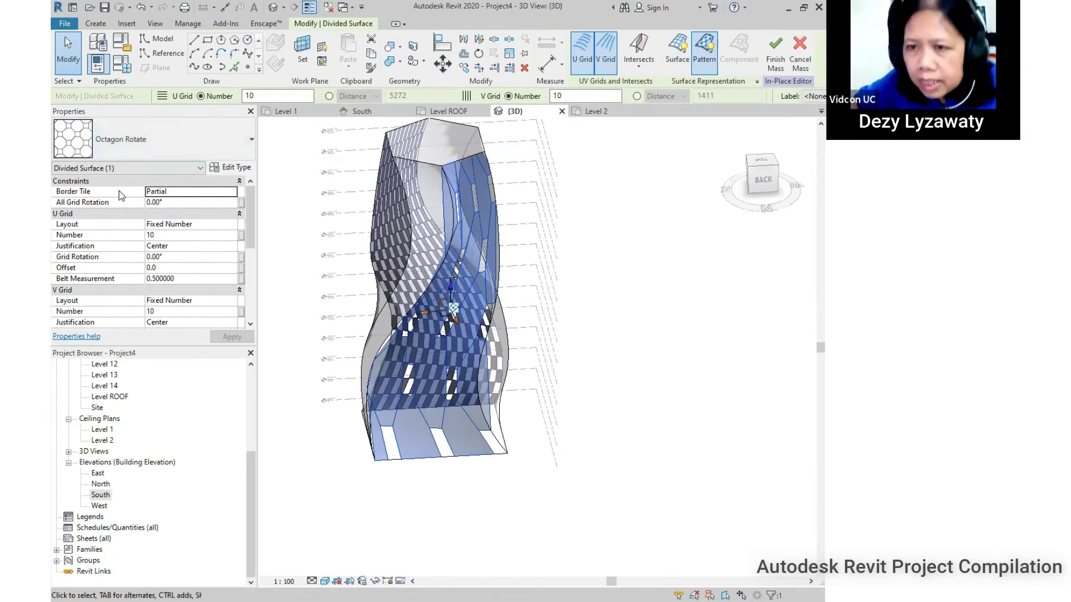
- Set the back face's U grid number to 20 and increase its V grid number
left_click(212, 235)
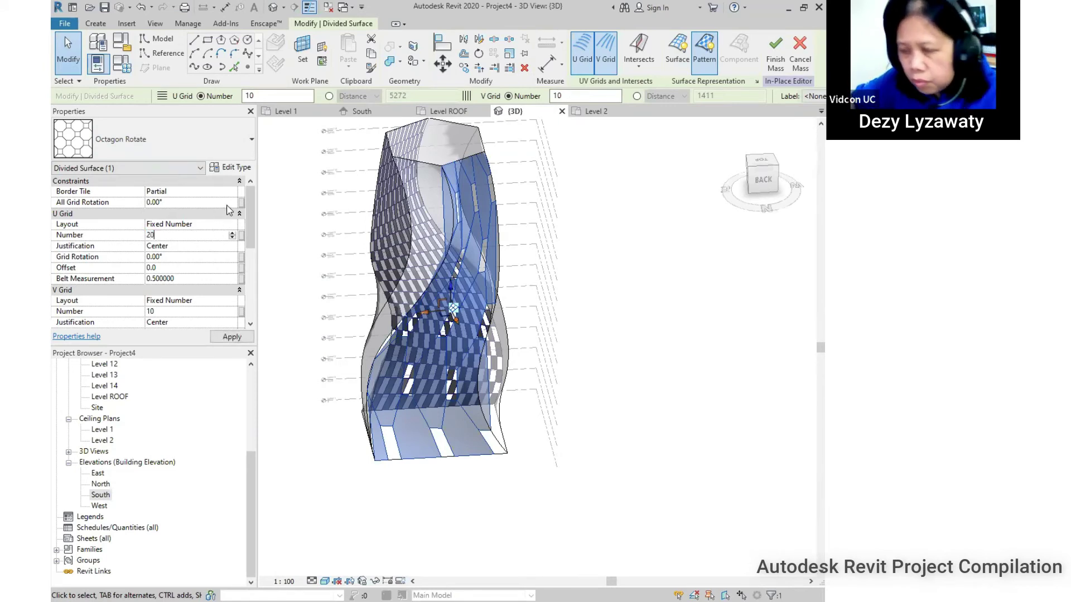
left_click(197, 312)
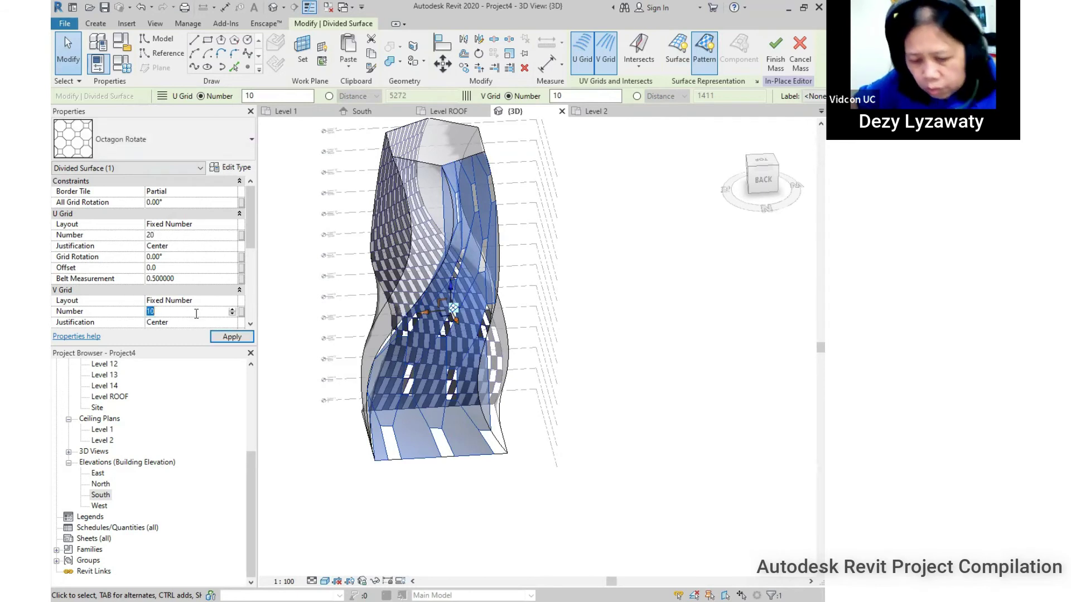
left_click(595, 409)
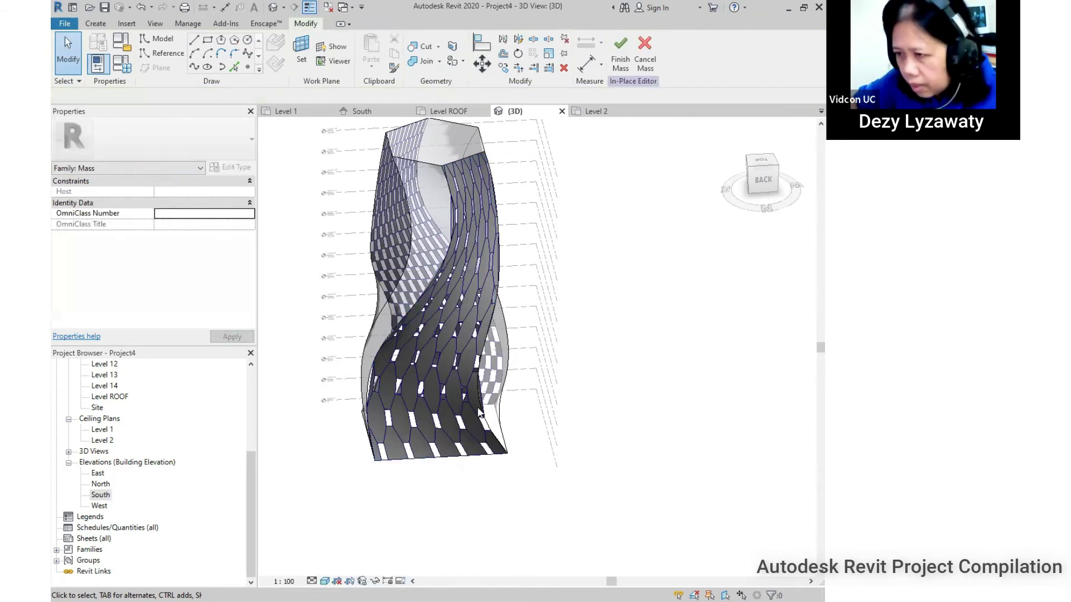
- Divide the narrow twisted face between the two patterned faces and apply the Triangle Checkerboard (bent) pattern
middle_click_drag(462, 407, 504, 411, "shift")
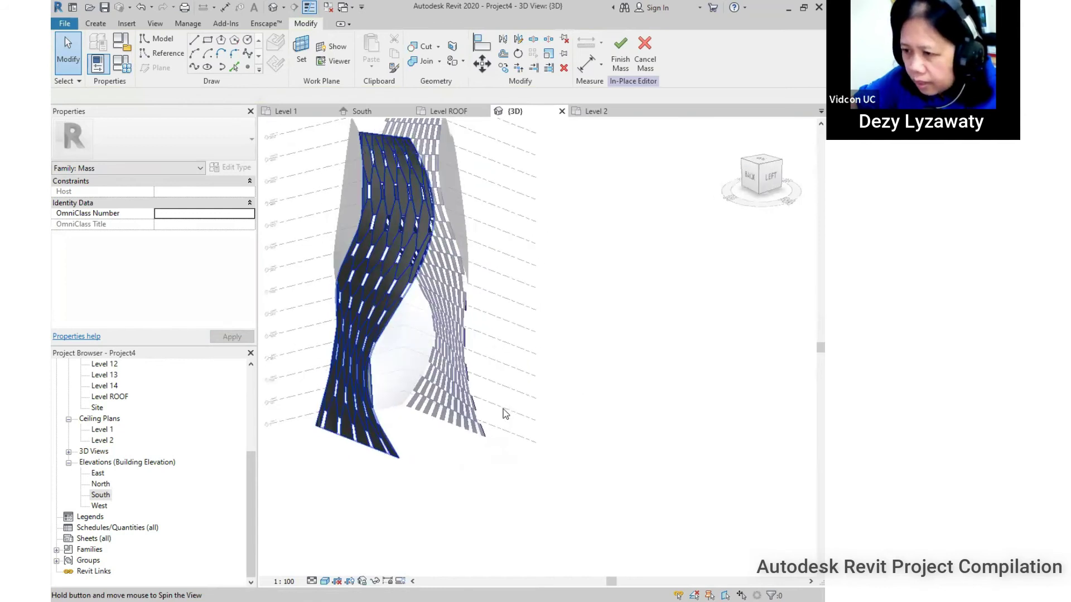
middle_click_drag(628, 392, 723, 71, "shift")
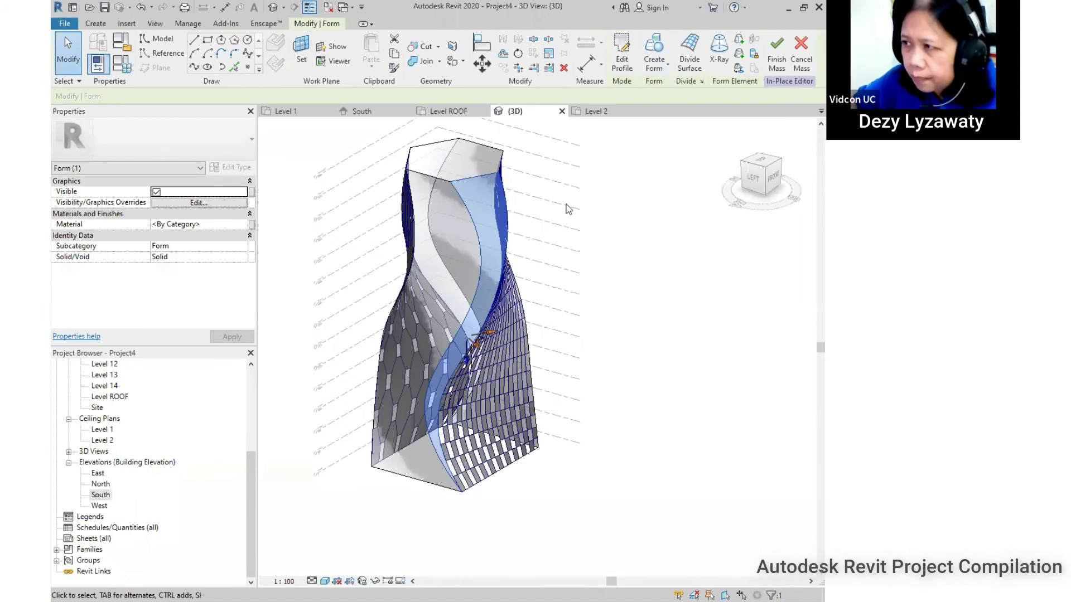
left_click(689, 63)
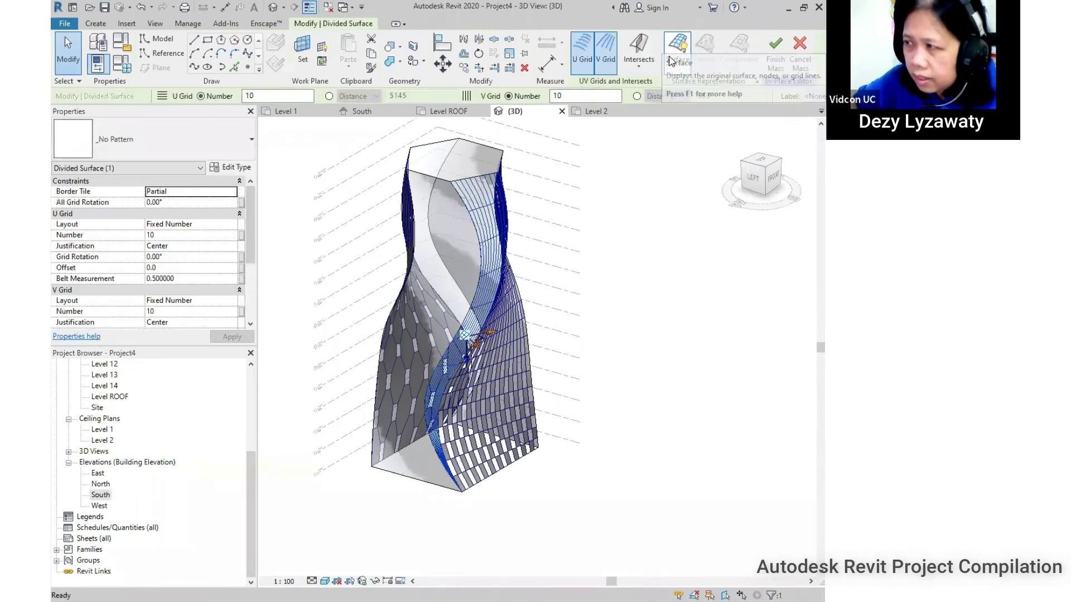
left_click(153, 139)
scroll(170, 350, "down", 3)
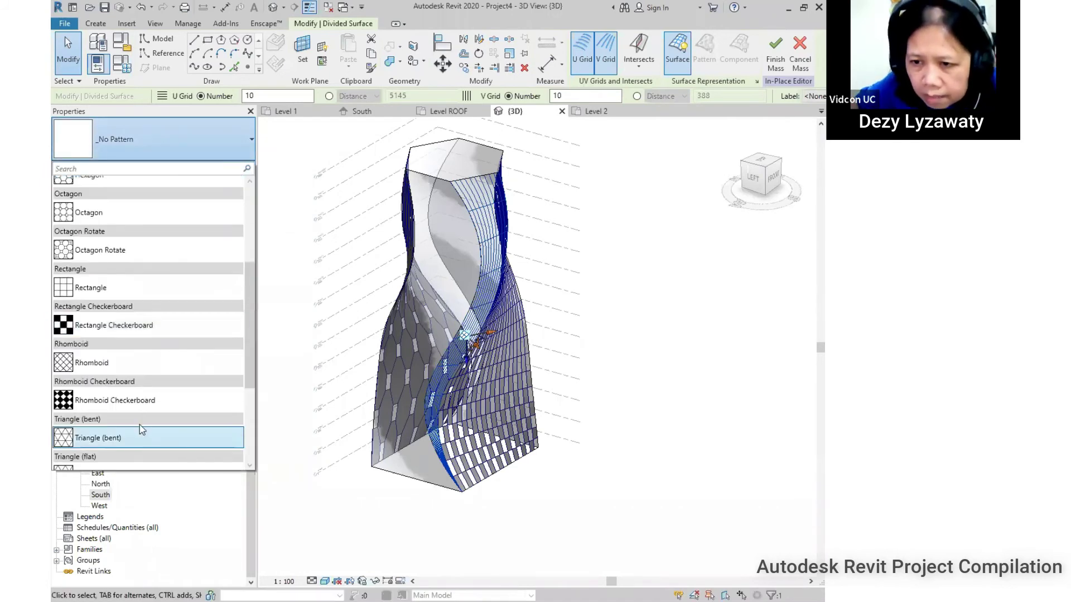
scroll(149, 402, "down", 3)
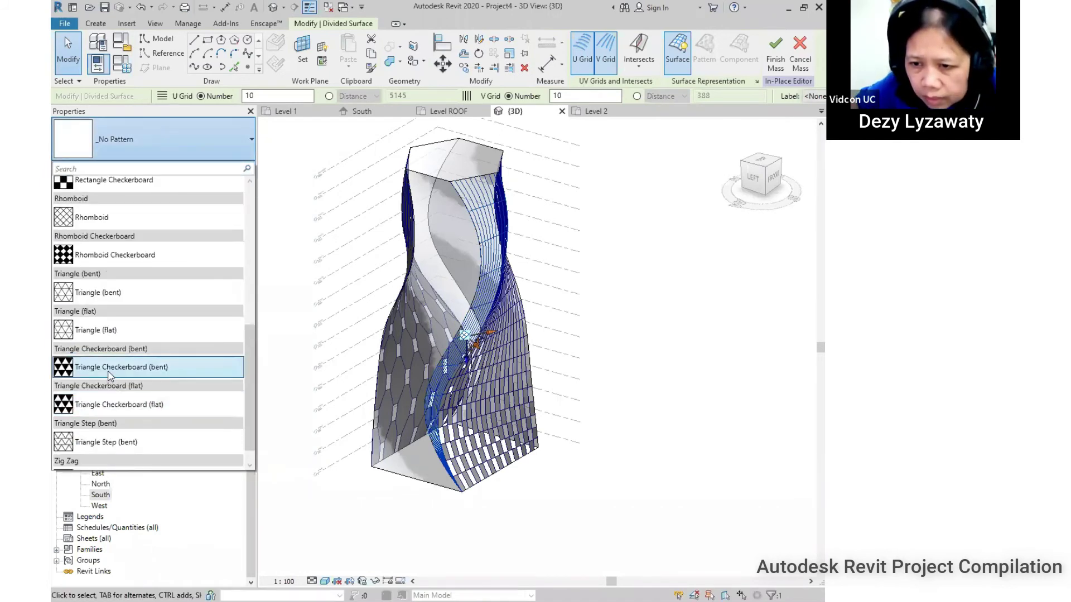
left_click(109, 370)
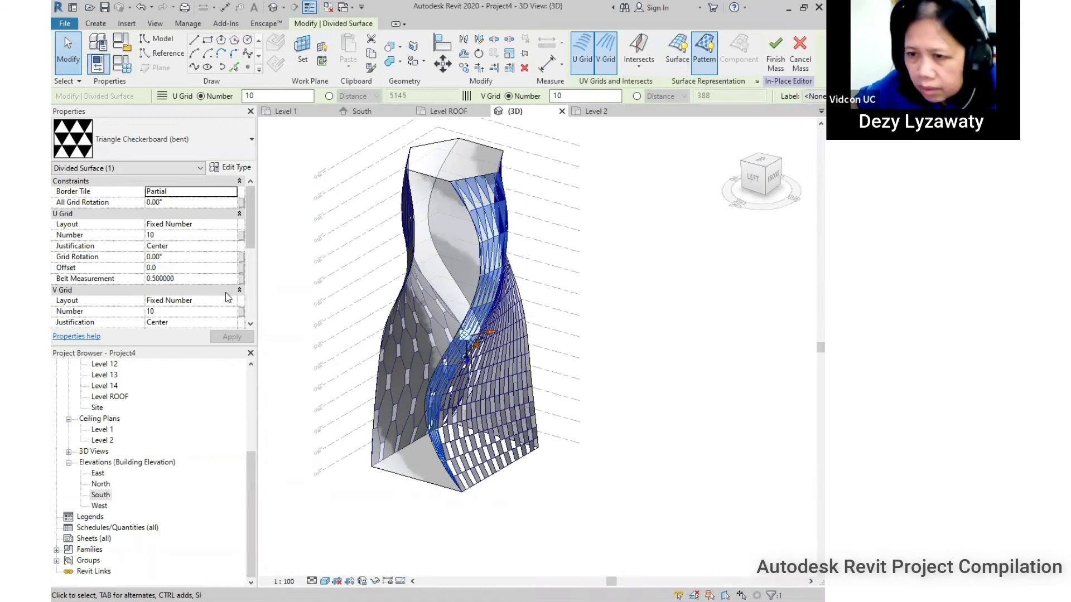
- Set the narrow triangle-patterned face's U grid number to 20
left_click(226, 235)
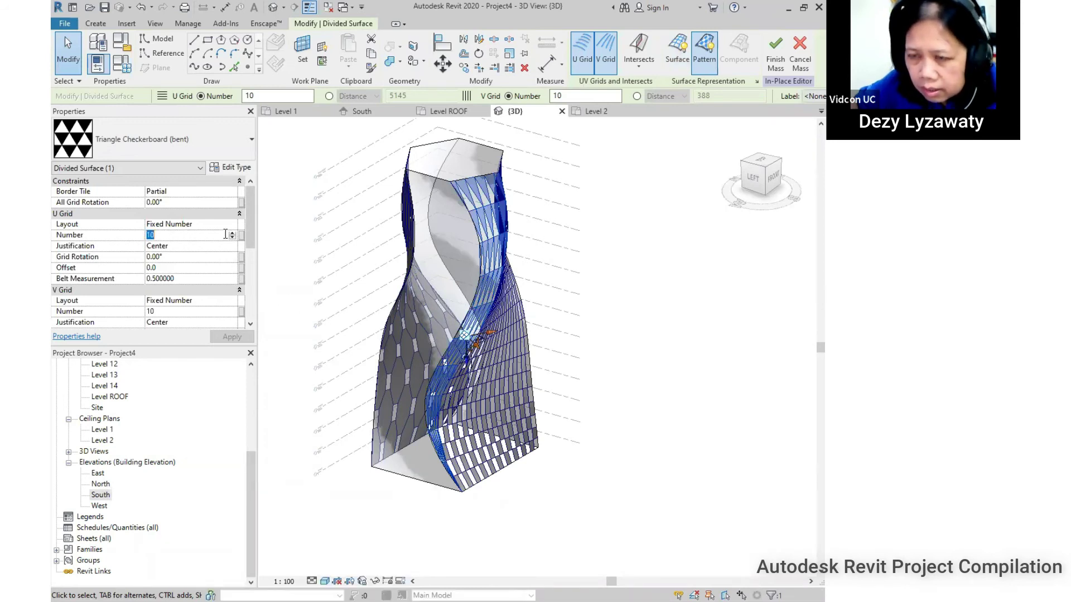
type("20")
left_click(598, 398)
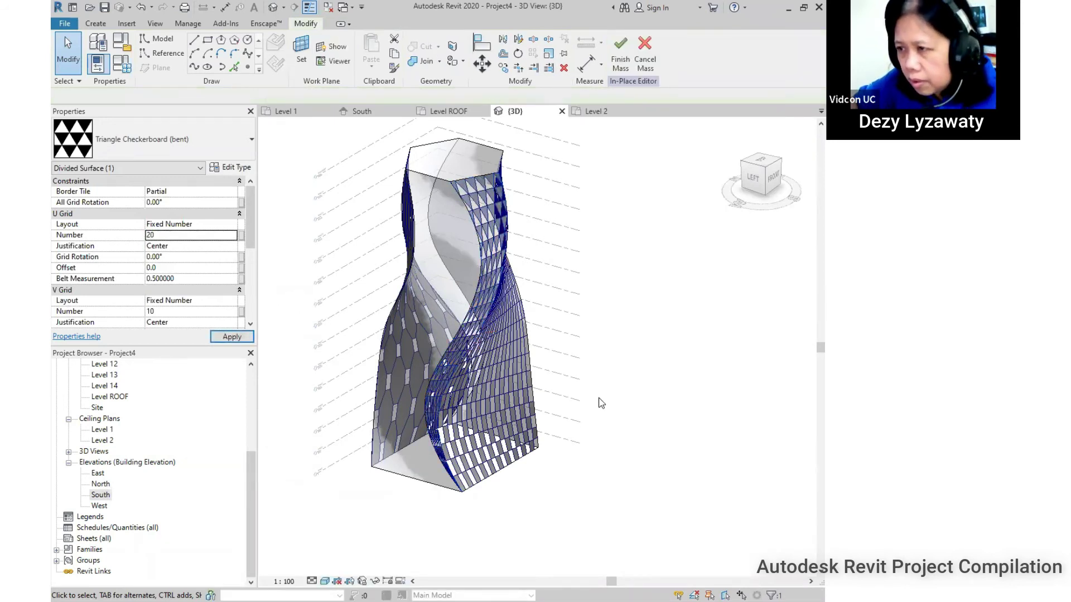
- Check the patterned faces from several sides and finish the in-place mass
middle_click_drag(587, 378, 456, 364, "shift")
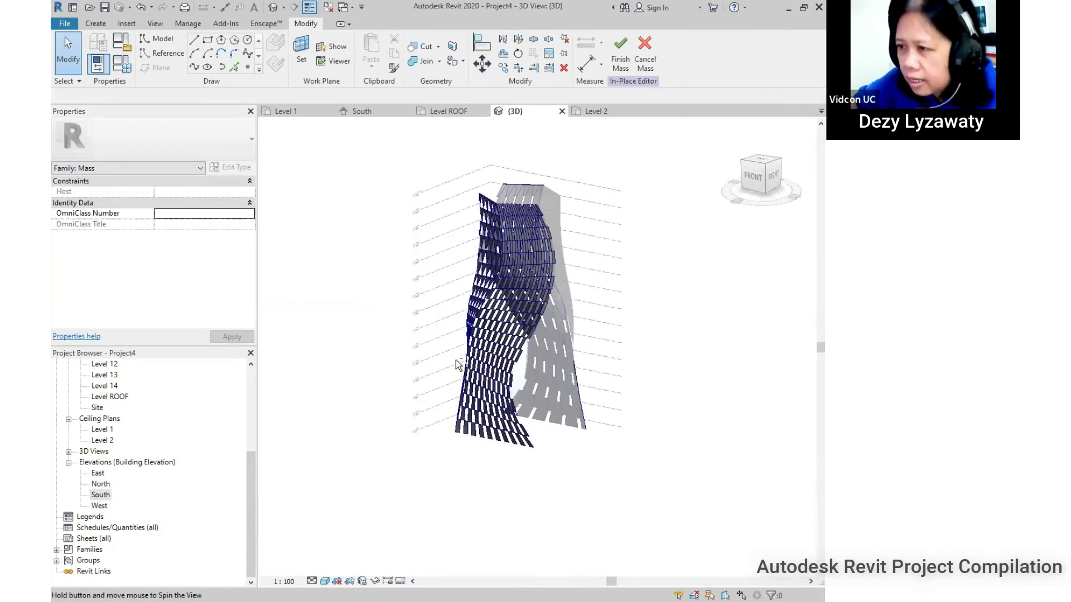
middle_click_drag(630, 366, 446, 335, "shift")
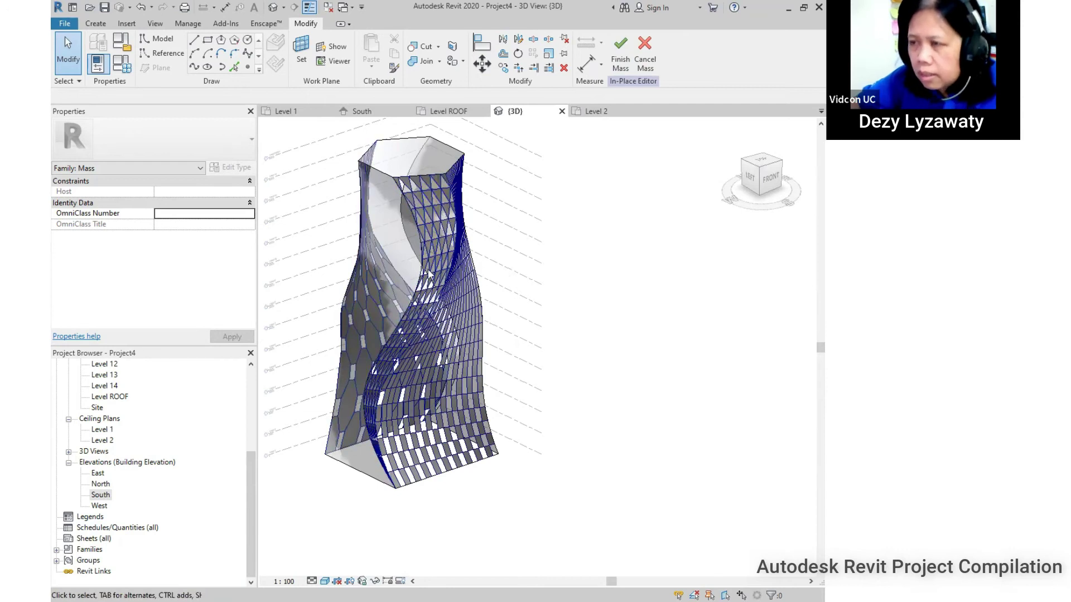
left_click(622, 58)
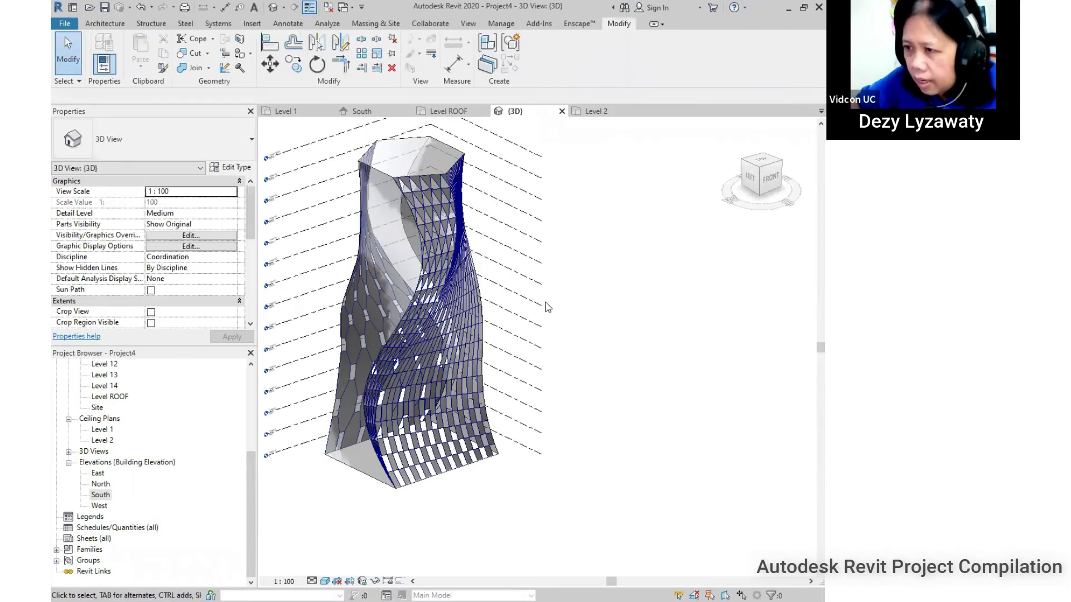
middle_click_drag(482, 351, 469, 375, "shift")
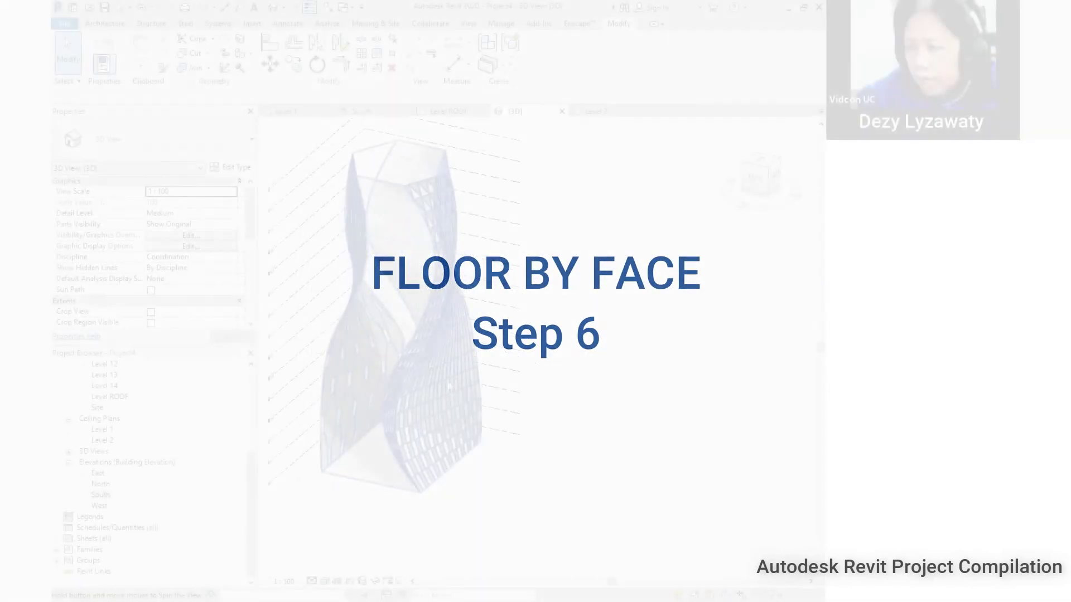
middle_click_drag(458, 390, 533, 382, "shift")
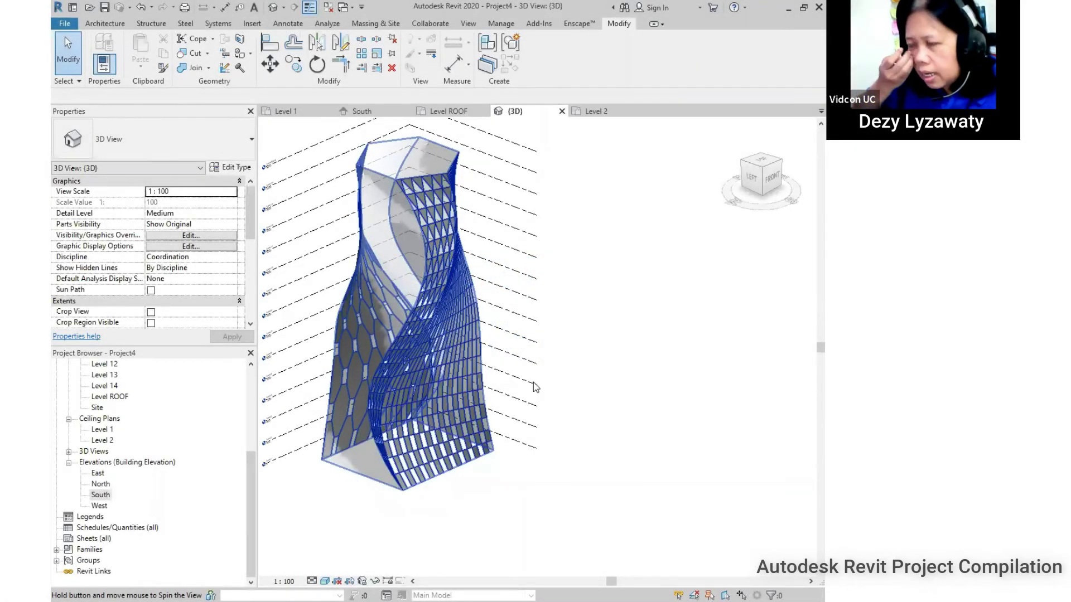
middle_click_drag(461, 210, 592, 224, "shift")
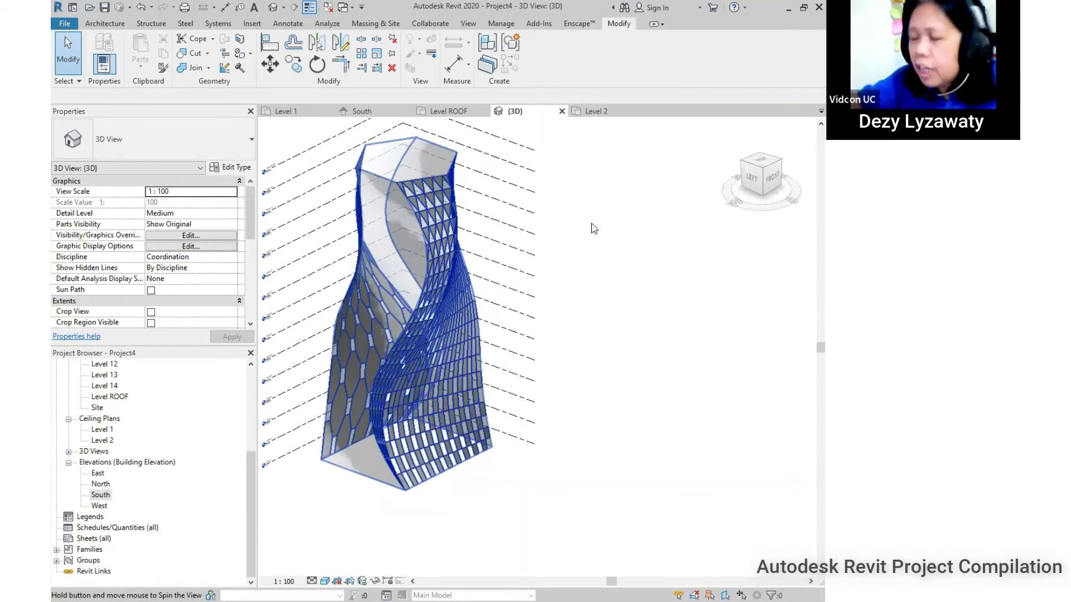
- Create mass floors in the tower mass for Level 1 through Level 14, leaving out Level ROOF
middle_click_drag(480, 257, 568, 251, "shift")
left_click(548, 262)
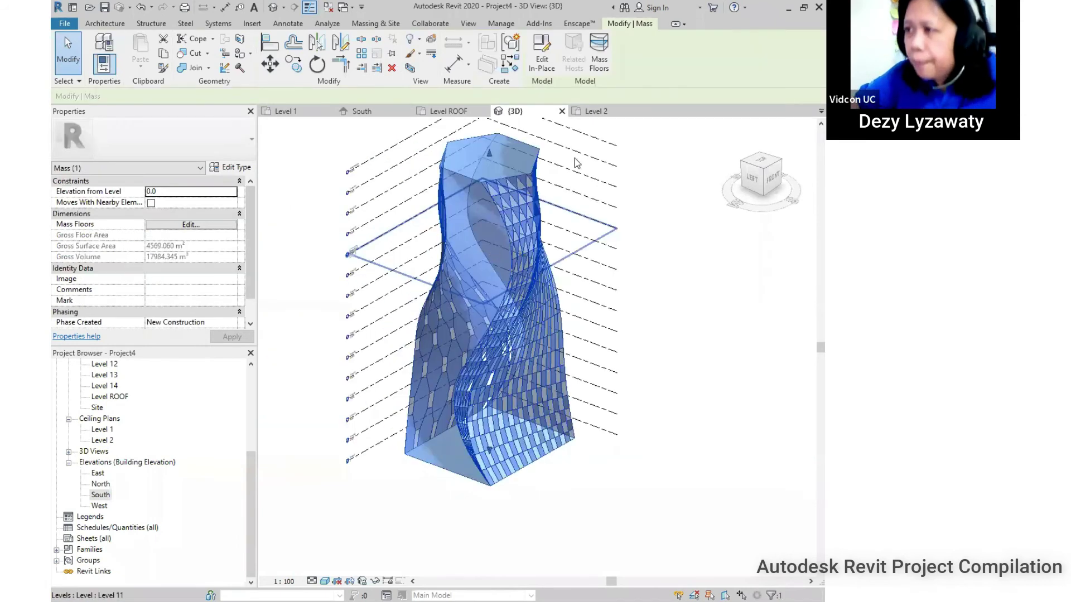
left_click(599, 56)
left_click(359, 228)
left_click(358, 237)
left_click(358, 247)
left_click(359, 267)
left_click(358, 257)
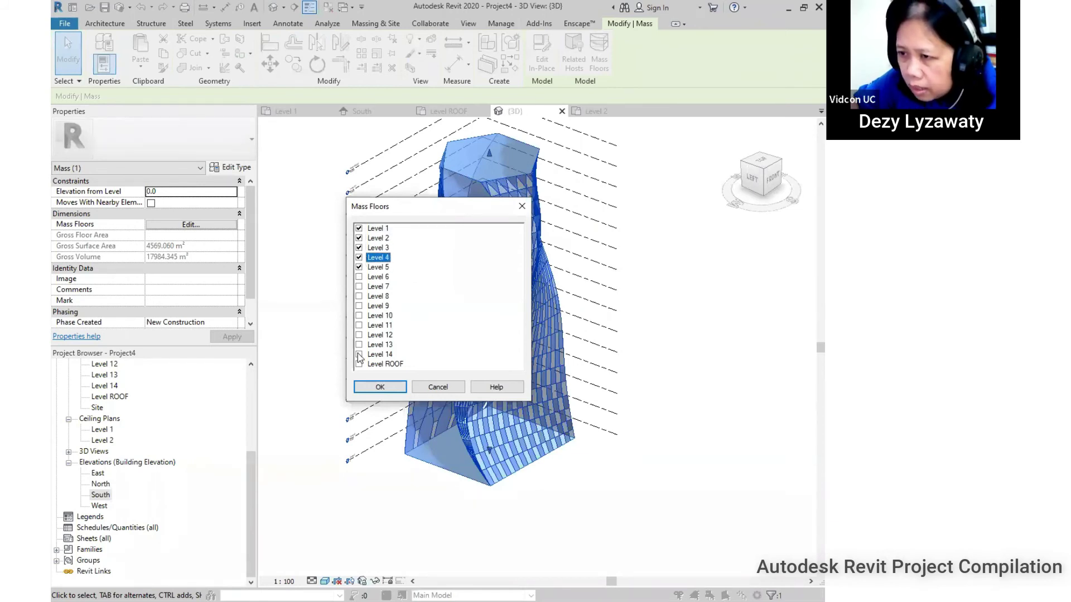
left_click(359, 354)
left_click(359, 345)
left_click(360, 334)
left_click(361, 325)
left_click(361, 316)
left_click(359, 306)
left_click(360, 296)
left_click(360, 286)
left_click(360, 276)
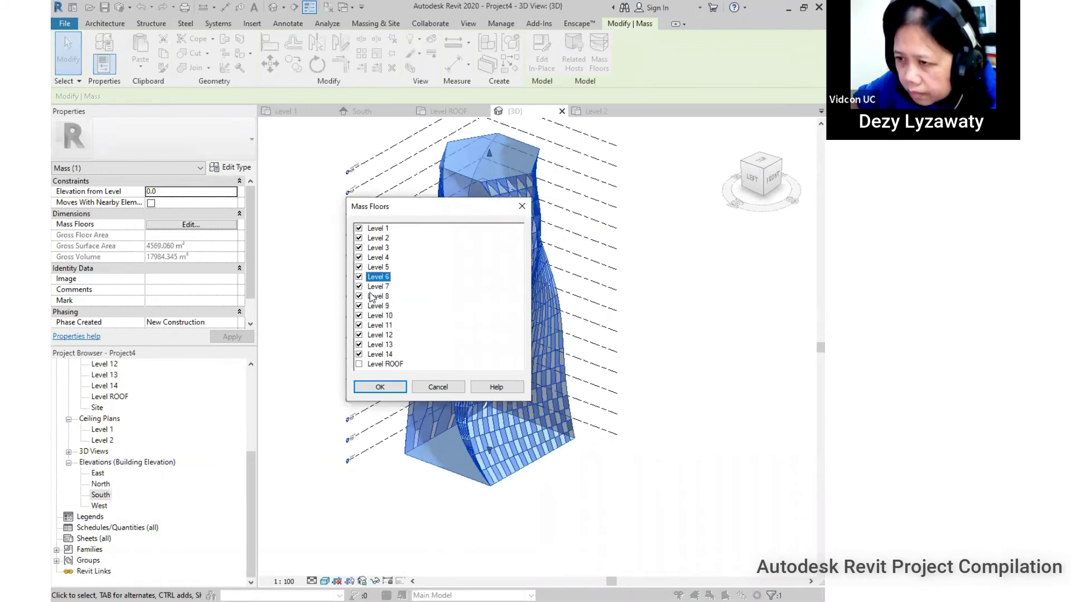
left_click(381, 386)
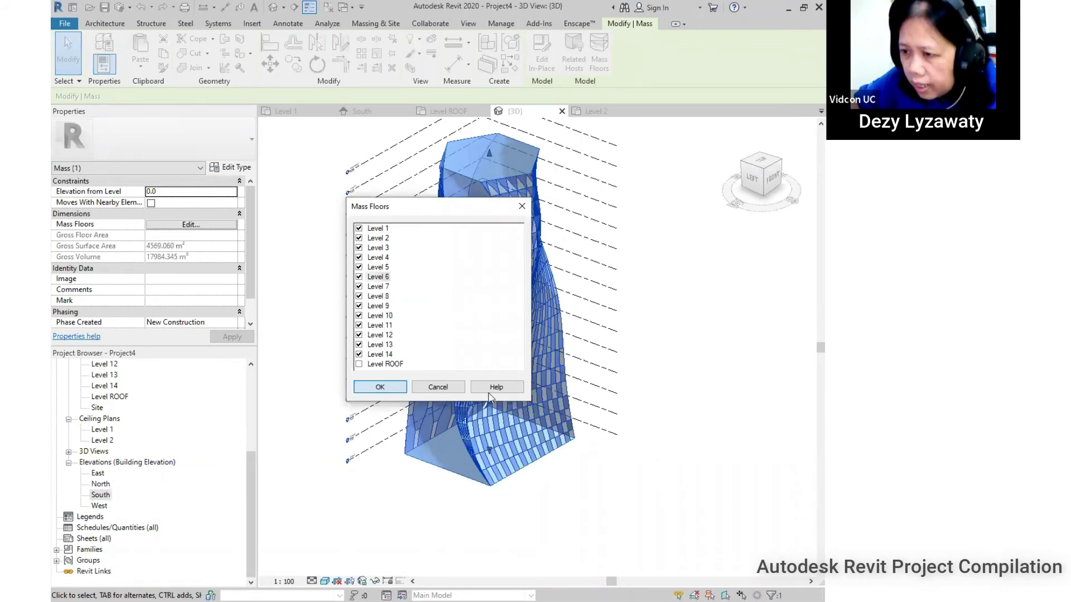
left_click(660, 424)
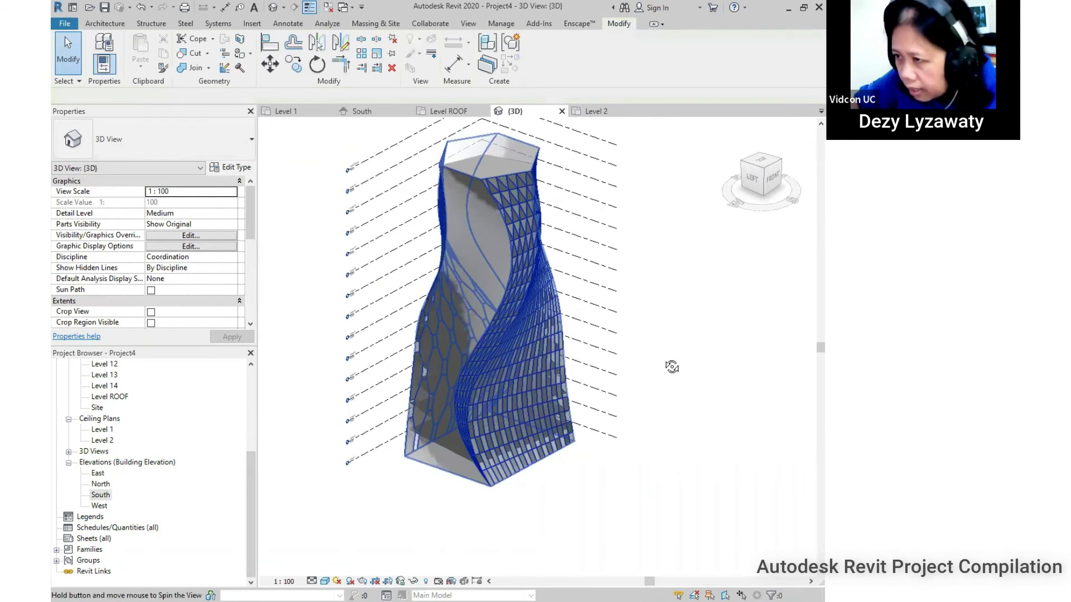
- Start placing floors by face using the 160mm Concrete With 50mm Metal Deck floor type
middle_click_drag(679, 441, 420, 94, "shift")
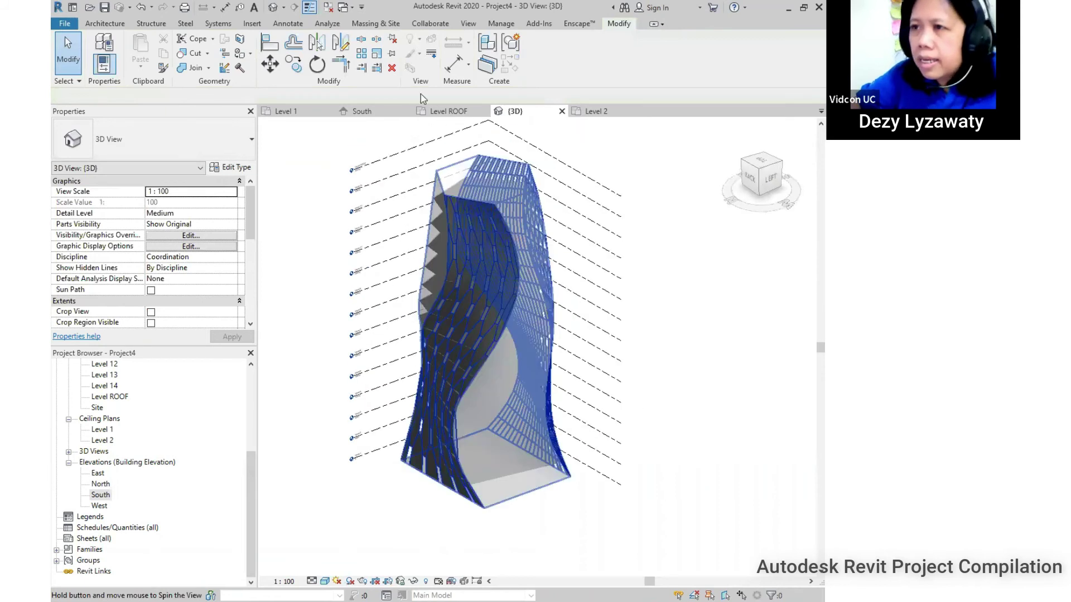
middle_click_drag(375, 23, 301, 64, "shift")
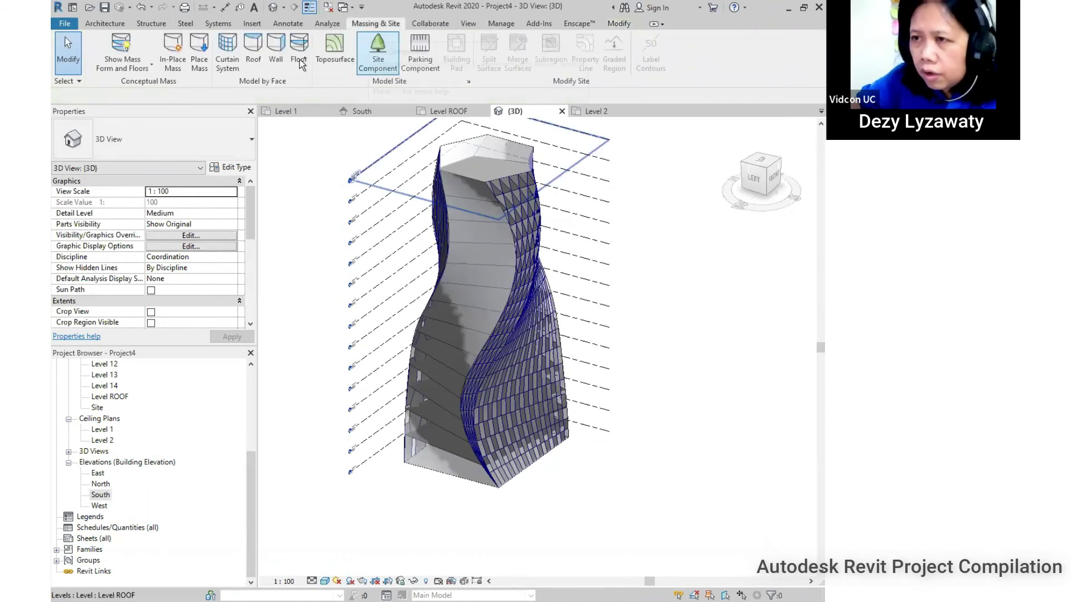
left_click(299, 61)
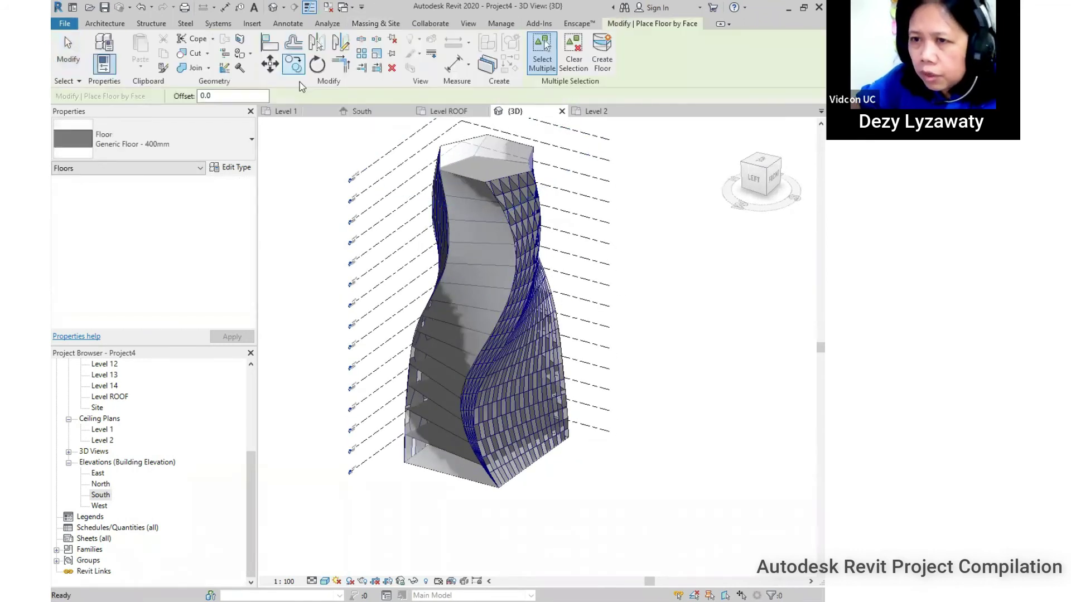
left_click(161, 148)
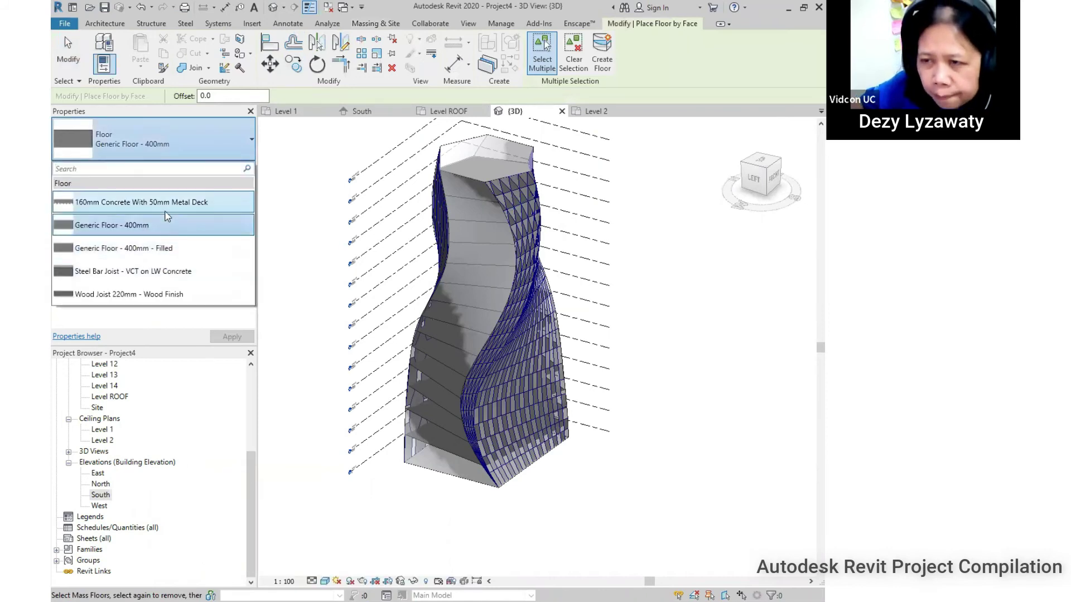
mouse_move(167, 208)
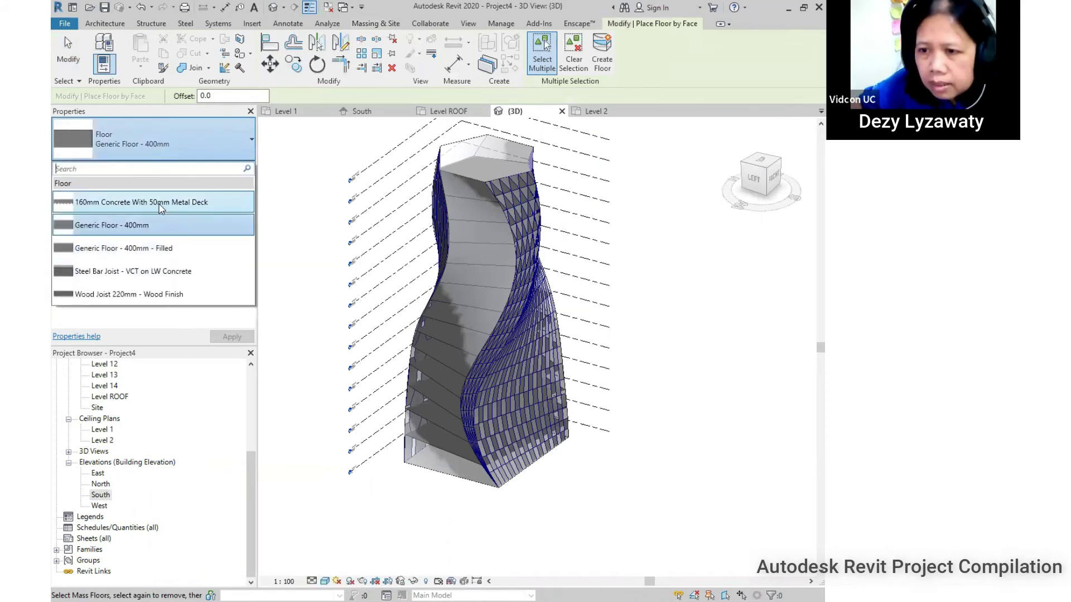
left_click(161, 207)
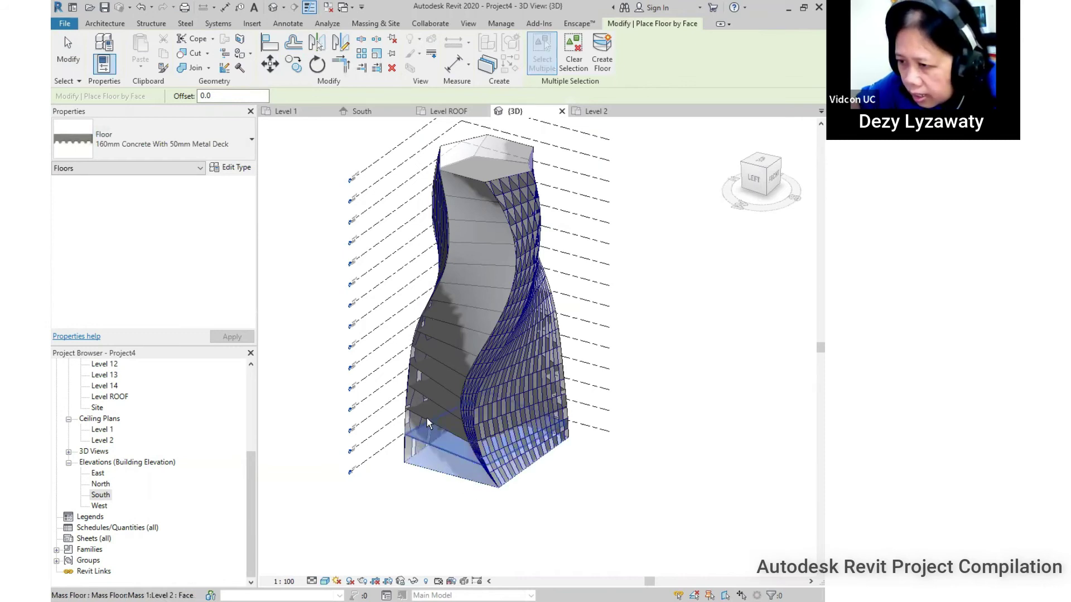
- Select the tower's mass floors level by level up the mass and create the floors on them
left_click(441, 430)
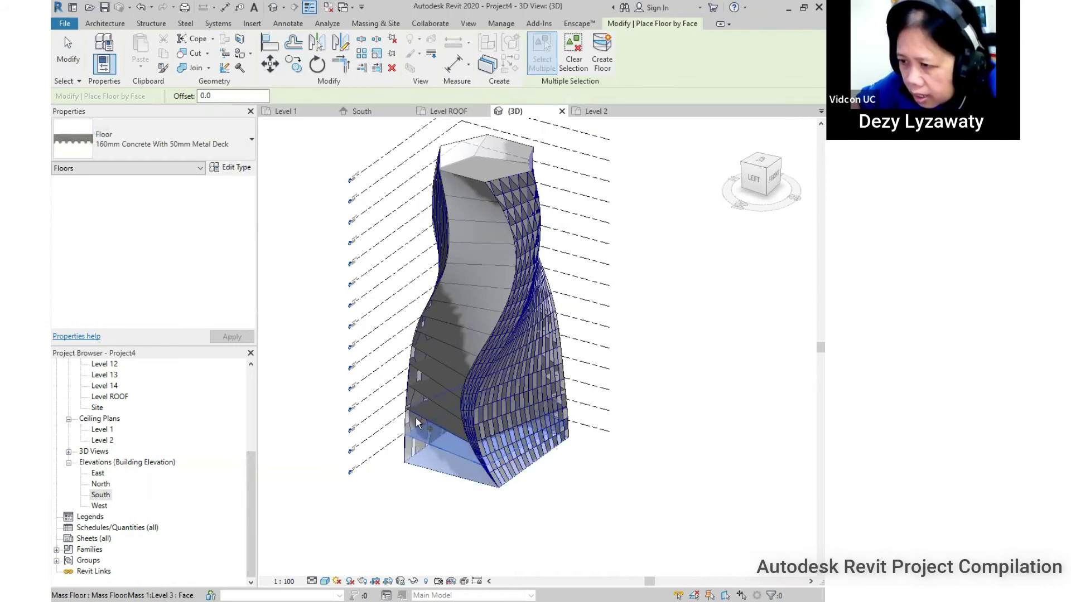
left_click(421, 395)
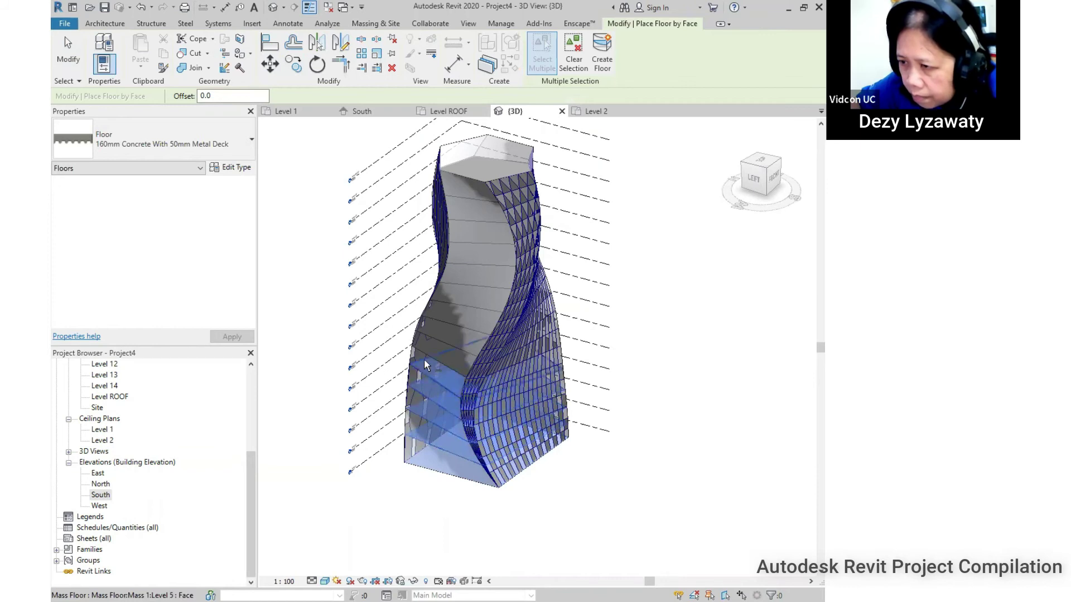
left_click(424, 352)
left_click(430, 335)
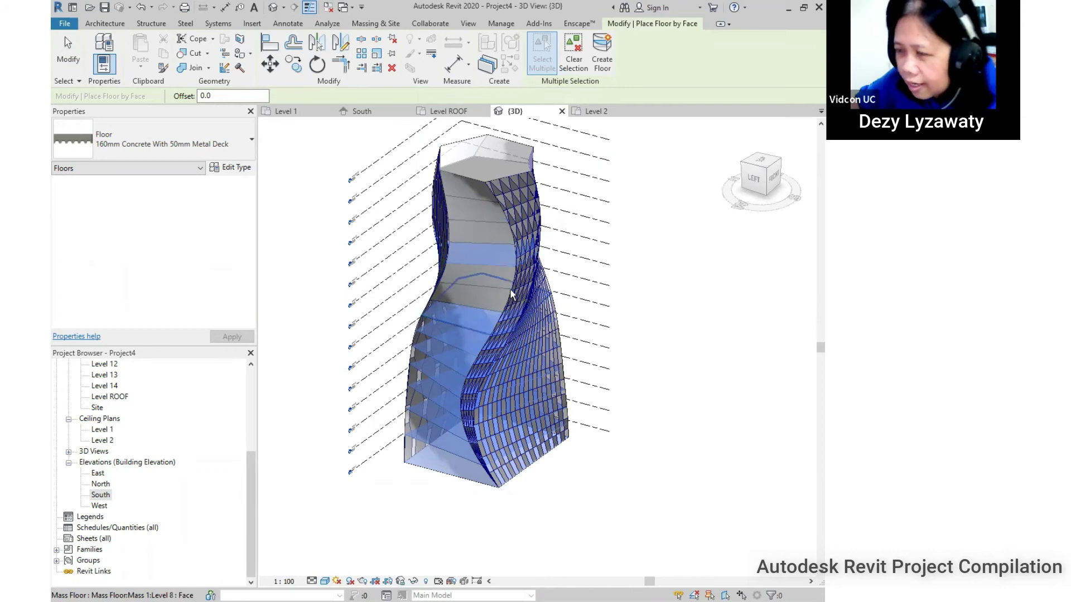
middle_click_drag(510, 289, 453, 219, "shift")
middle_click_drag(502, 191, 619, 134, "shift")
middle_click_drag(605, 61, 651, 409, "shift")
left_click(524, 376)
middle_click_drag(538, 239, 702, 396, "shift")
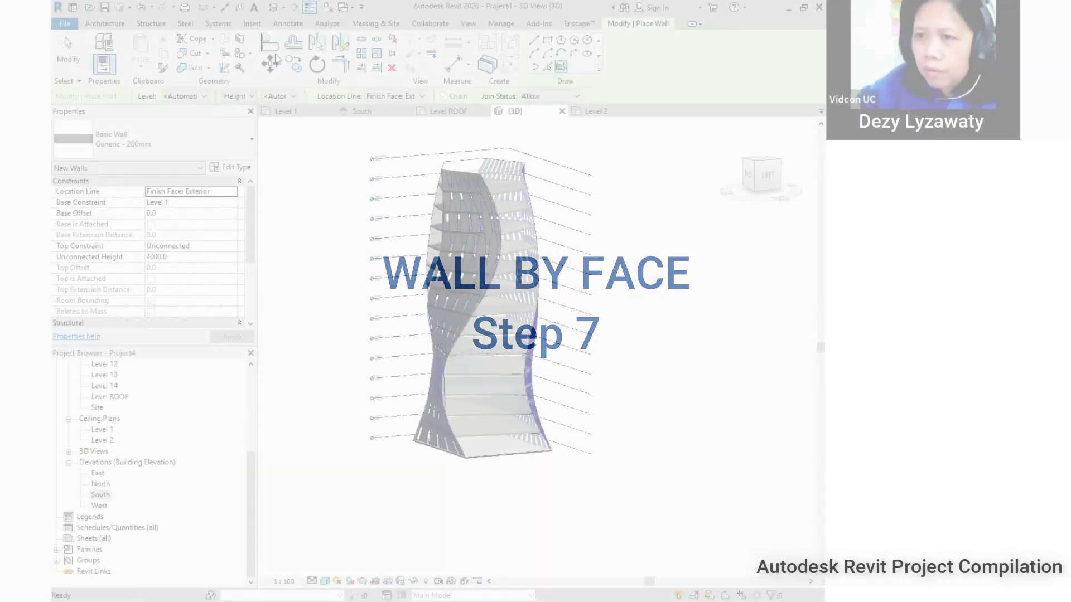
- Start placing walls by face with the Generic - 150mm type and duplicate that wall type
left_click(397, 25)
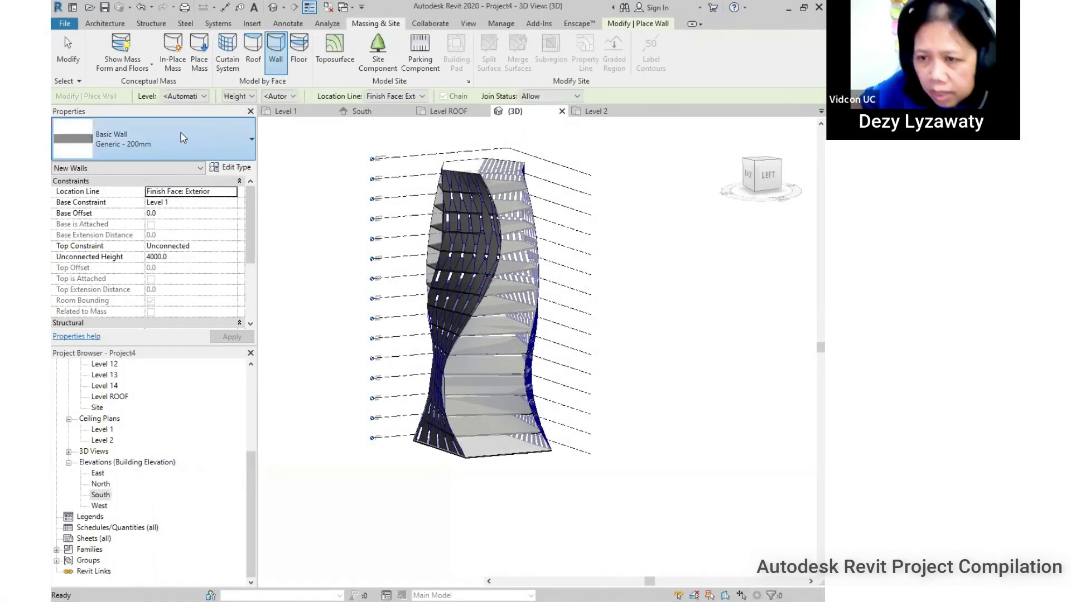
left_click(181, 134)
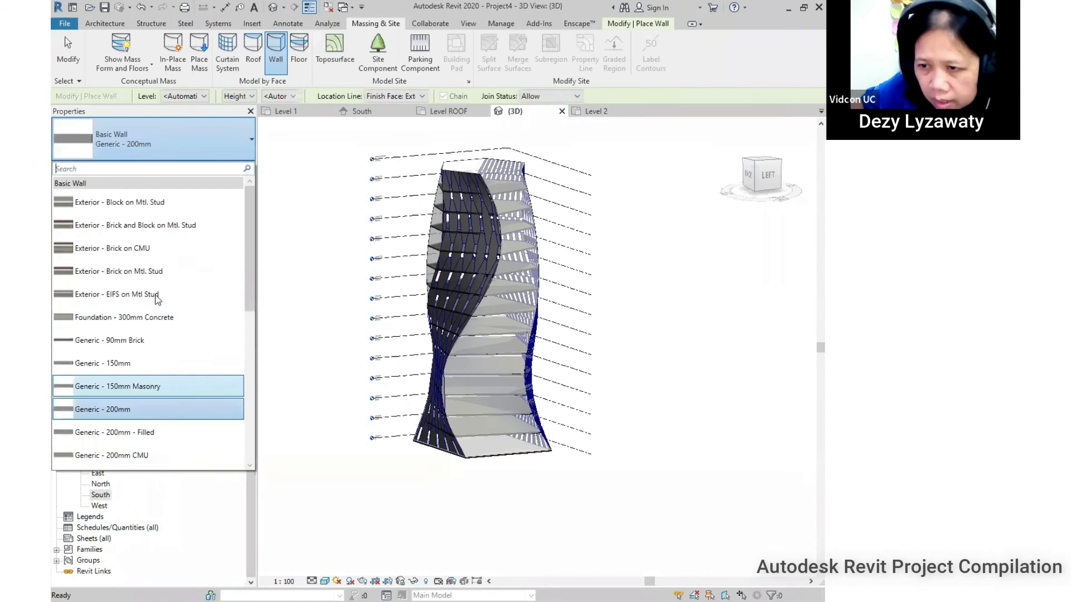
left_click(128, 364)
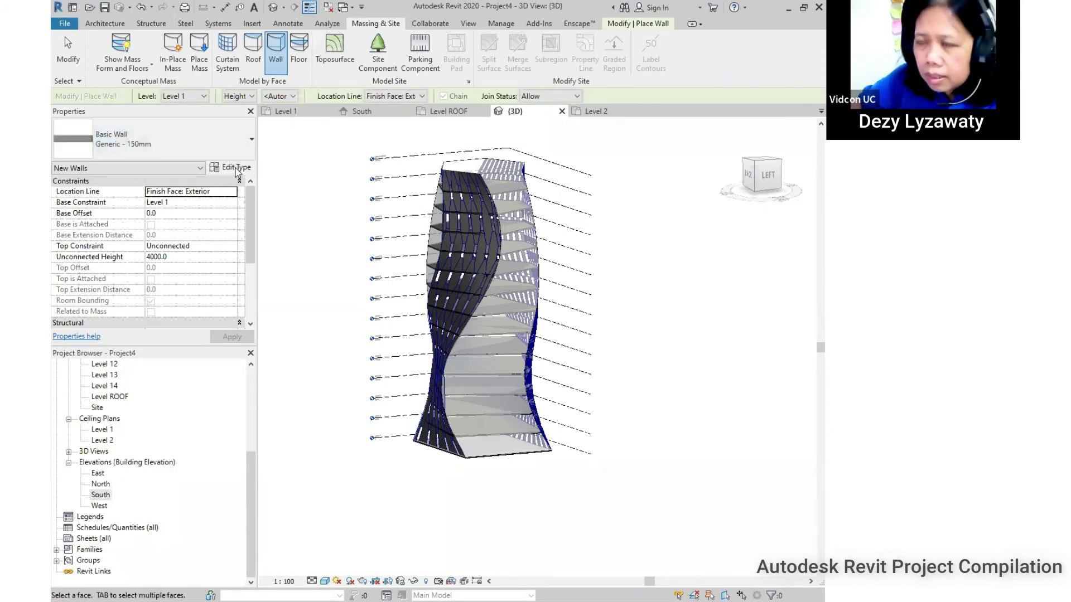
left_click(236, 168)
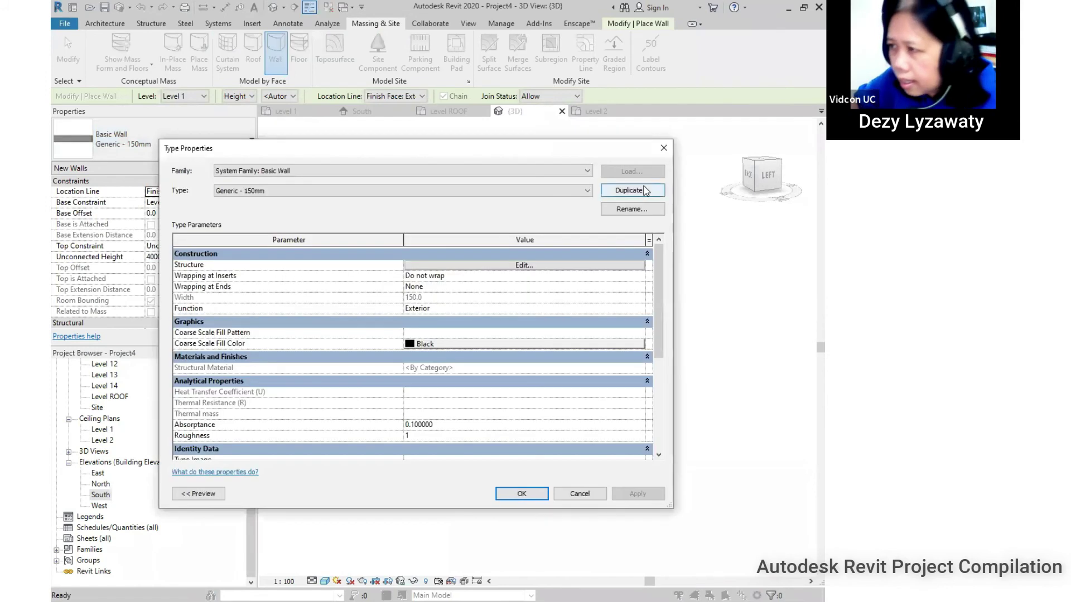
left_click(505, 257)
left_click(516, 264)
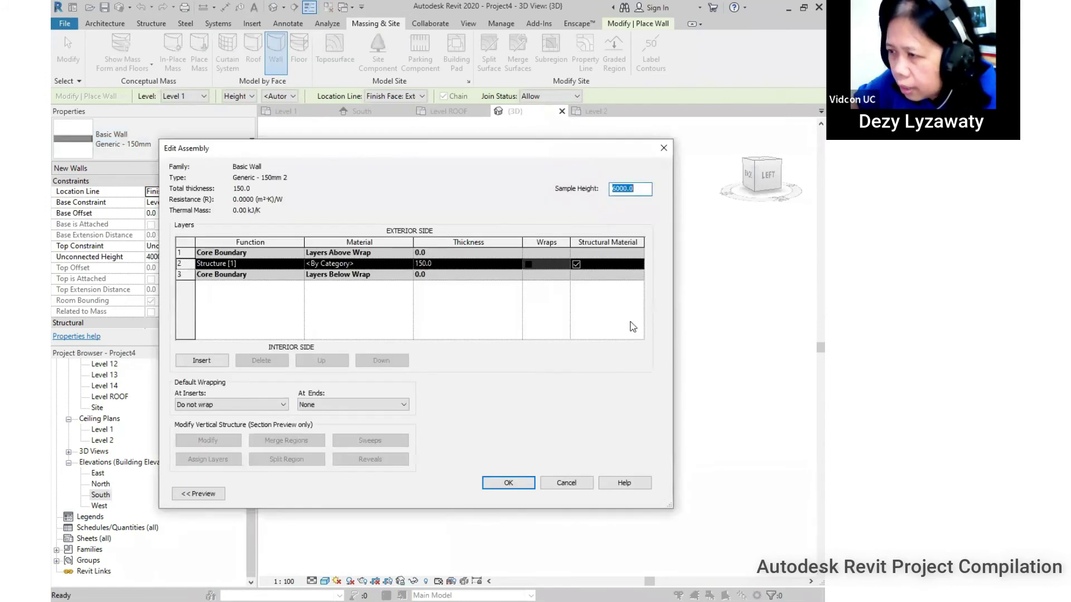
- Assign the material Steel, 45-345 to the duplicated wall type's structure layer and accept the type
left_click(410, 266)
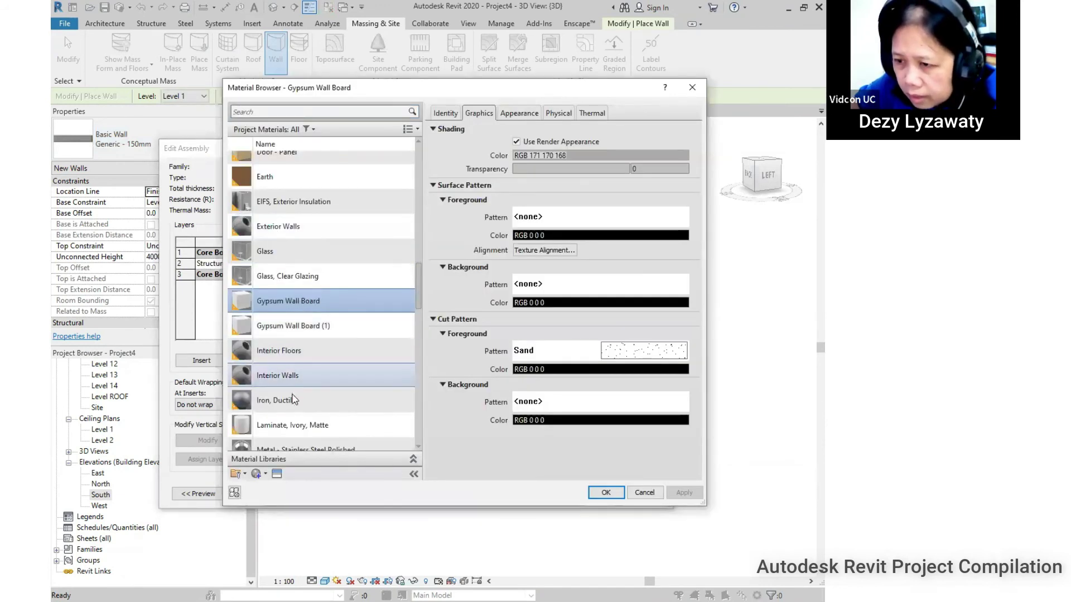
scroll(291, 403, "down", 10)
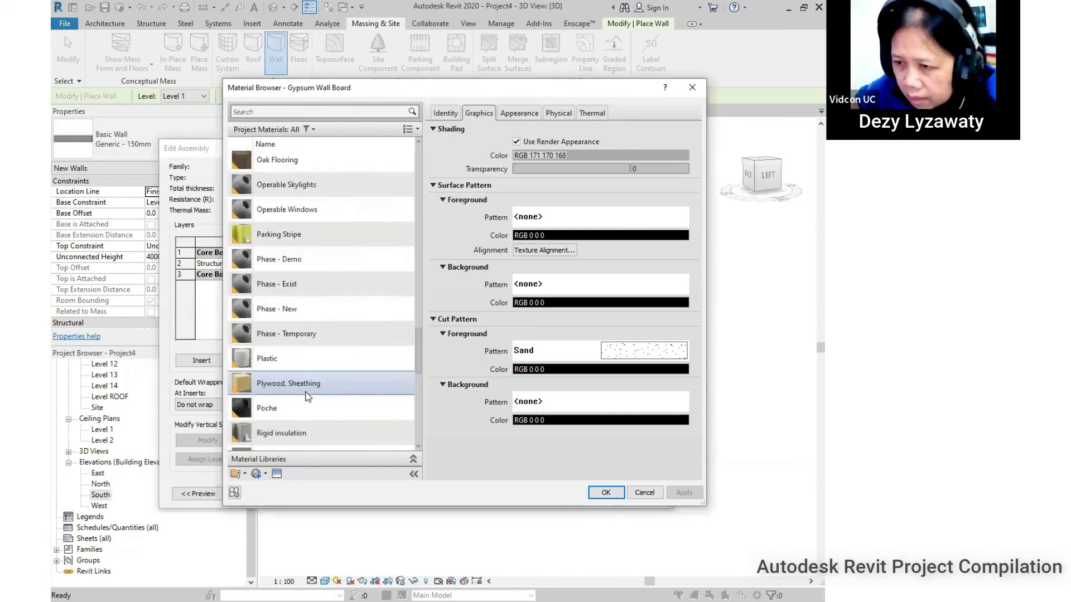
left_click(289, 339)
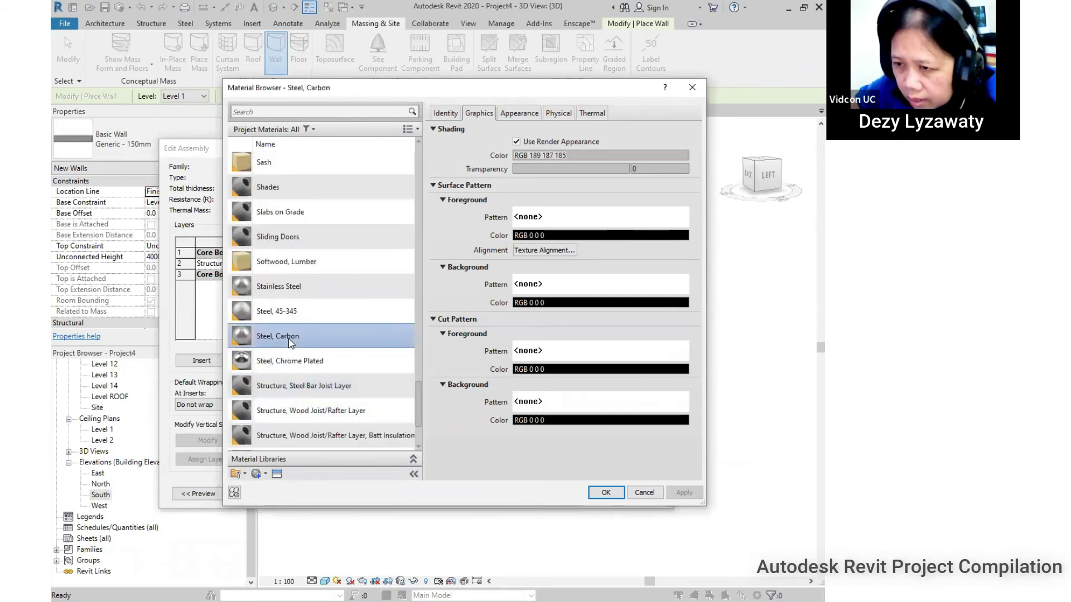
left_click(289, 311)
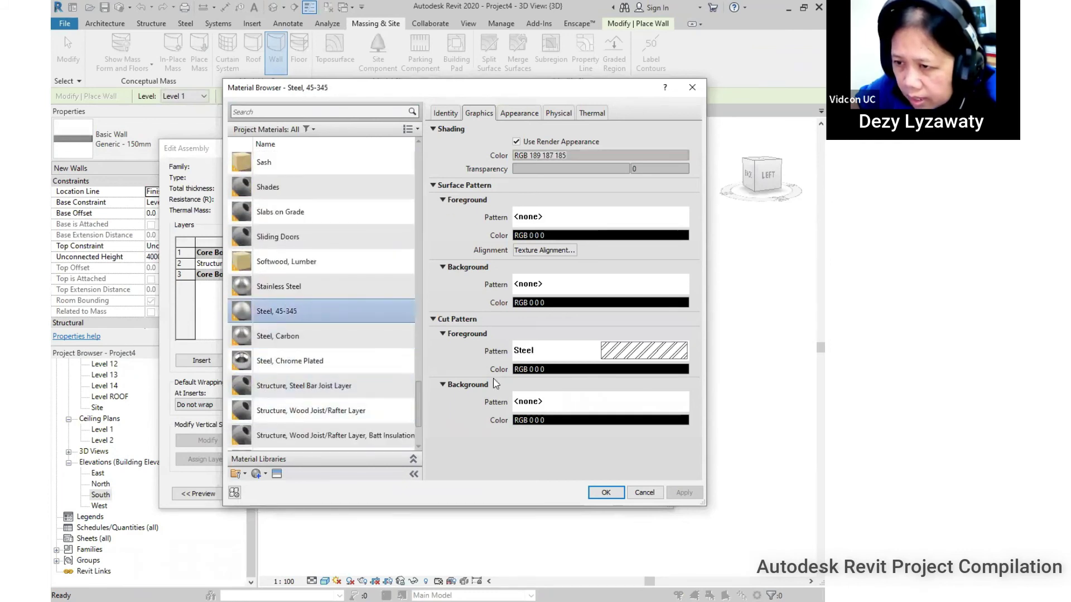
left_click(603, 494)
left_click(529, 497)
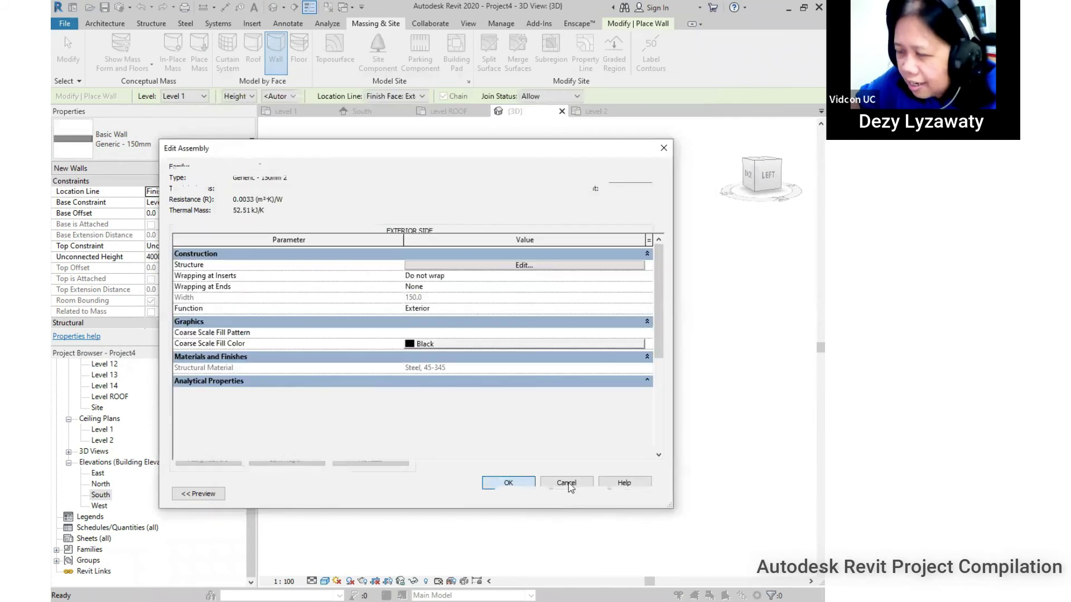
left_click(521, 494)
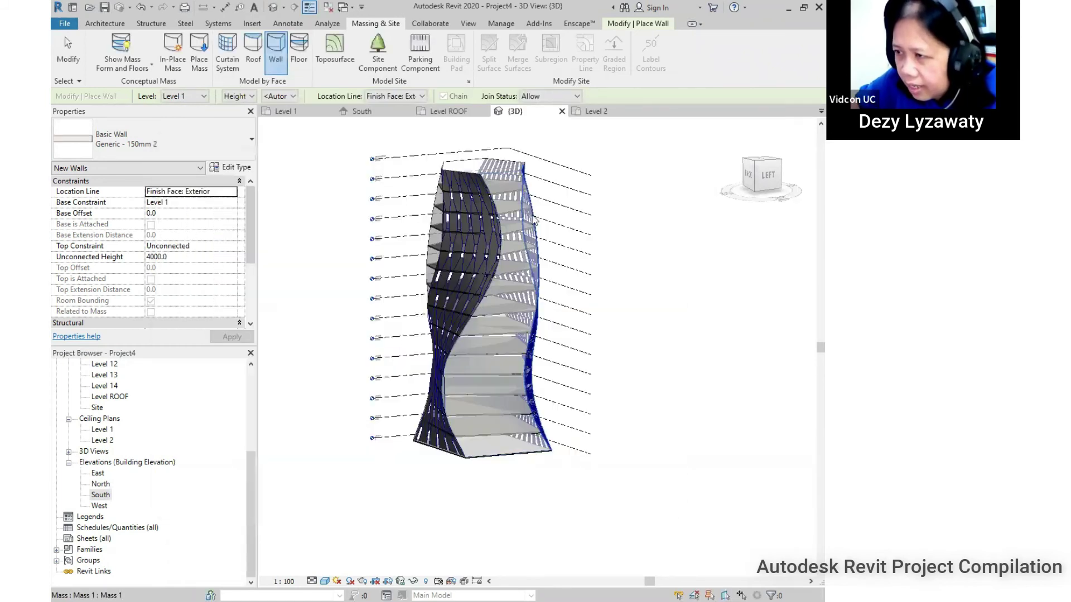
- Try to place the duplicated 150 mm steel wall on the faces of the tower mass
left_click(499, 178)
middle_click_drag(515, 419, 659, 357, "shift")
left_click(566, 290)
left_click(789, 585)
middle_click_drag(573, 240, 577, 344, "shift")
- Try to place a Generic - 90mm Brick wall by face on the tower's narrow unpatterned twisted face
left_click(276, 51)
left_click(188, 137)
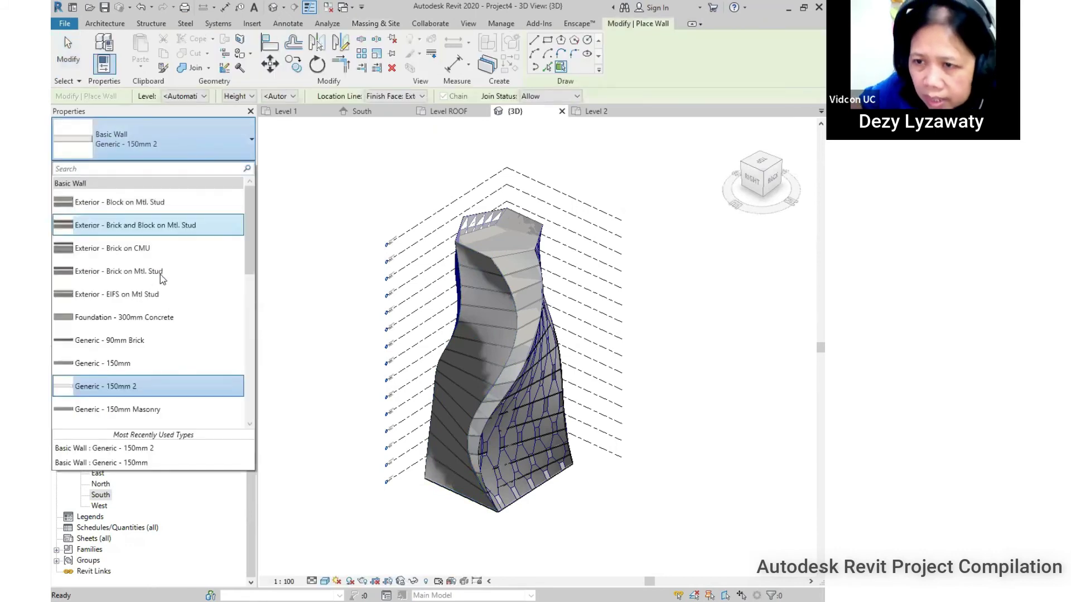
left_click(126, 341)
left_click(523, 266)
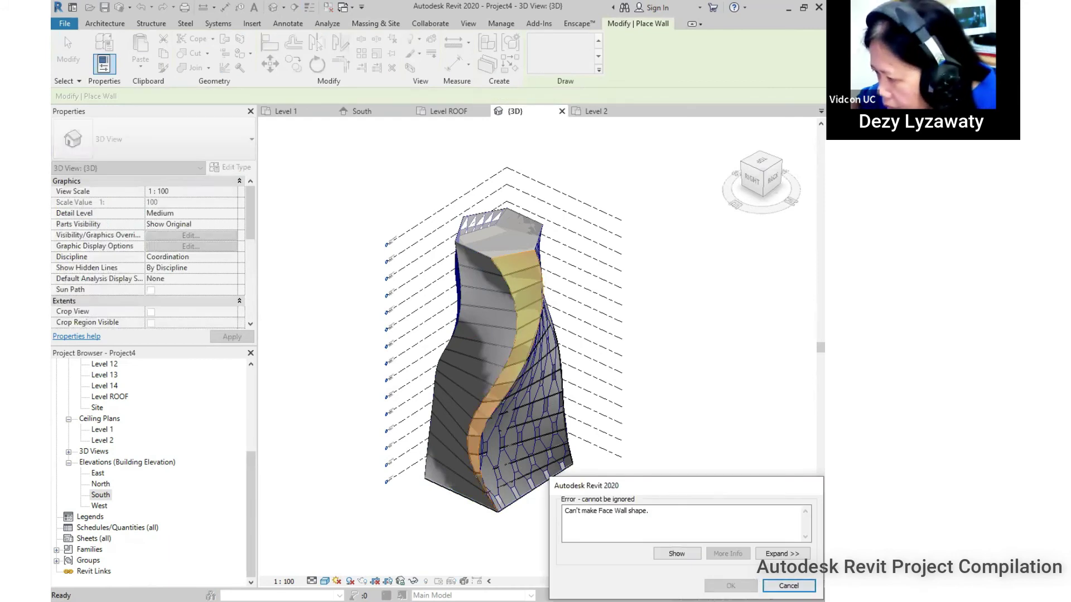
key("Escape")
- Edit the tower mass in place and divide the surface of its narrow unpatterned twisted face
middle_click_drag(643, 330, 514, 262, "shift")
left_click(513, 252)
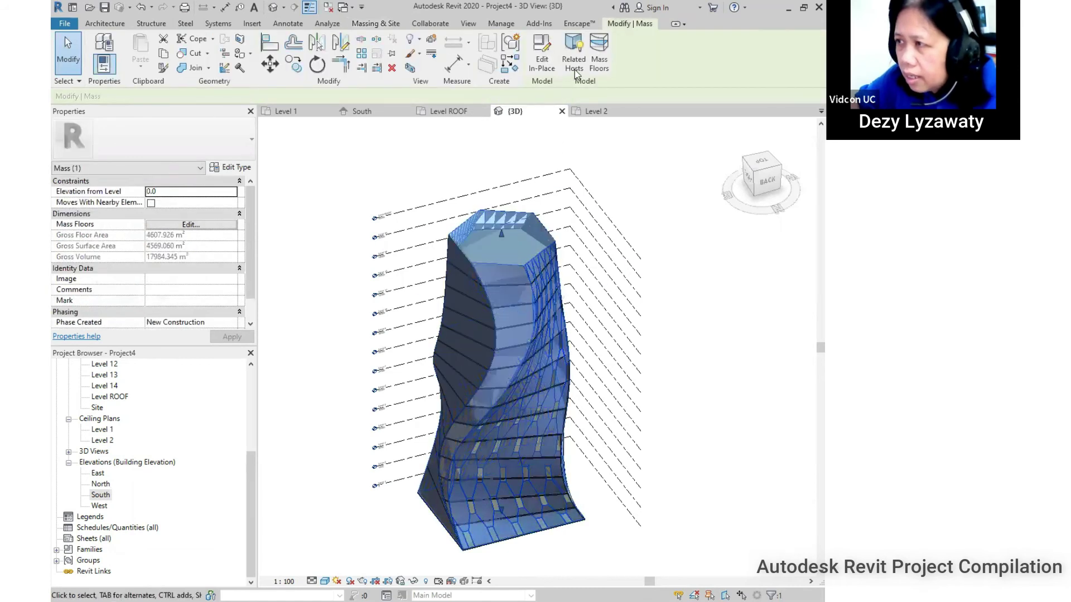
double_click(503, 269)
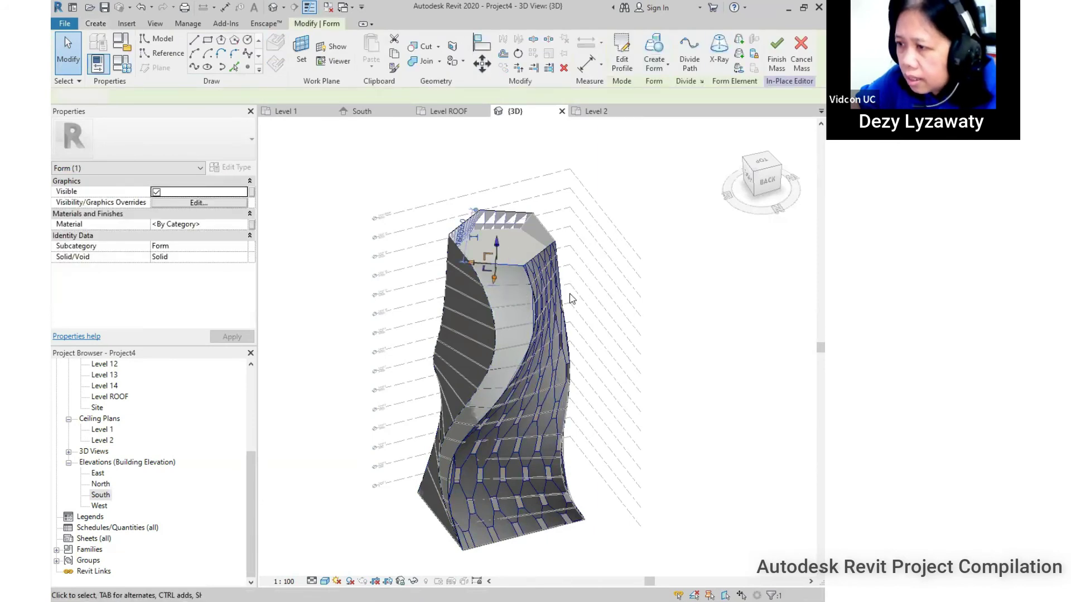
left_click(569, 294)
left_click(607, 262)
left_click(690, 53)
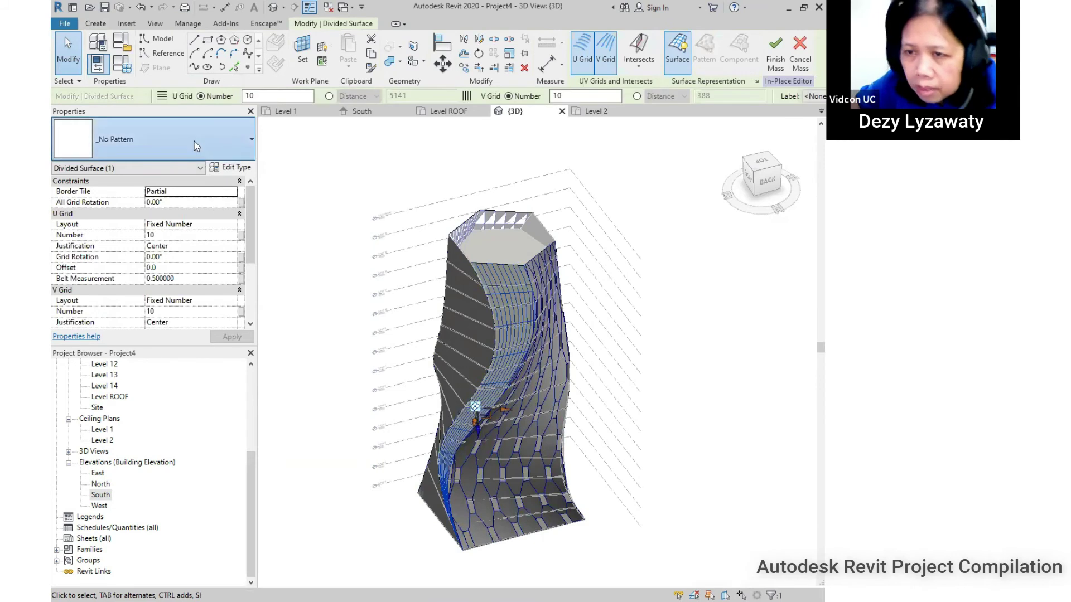
- Apply the Triangle Checkerboard (bent) pattern to the divided surface on the tower's narrow twisted face
left_click(196, 139)
scroll(131, 402, "down", 3)
scroll(135, 423, "down", 1)
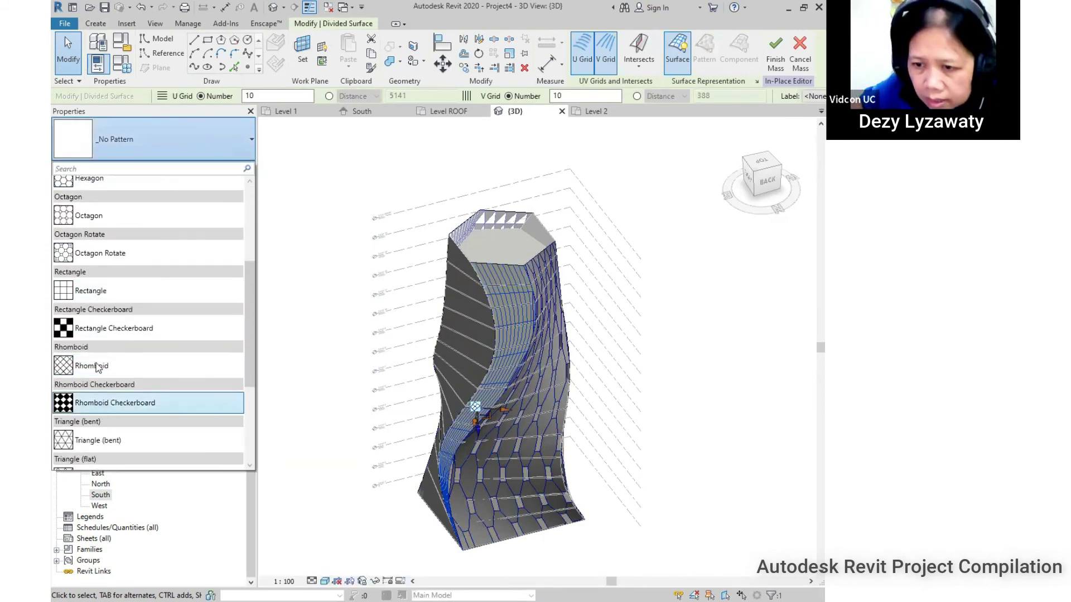
scroll(124, 427, "down", 2)
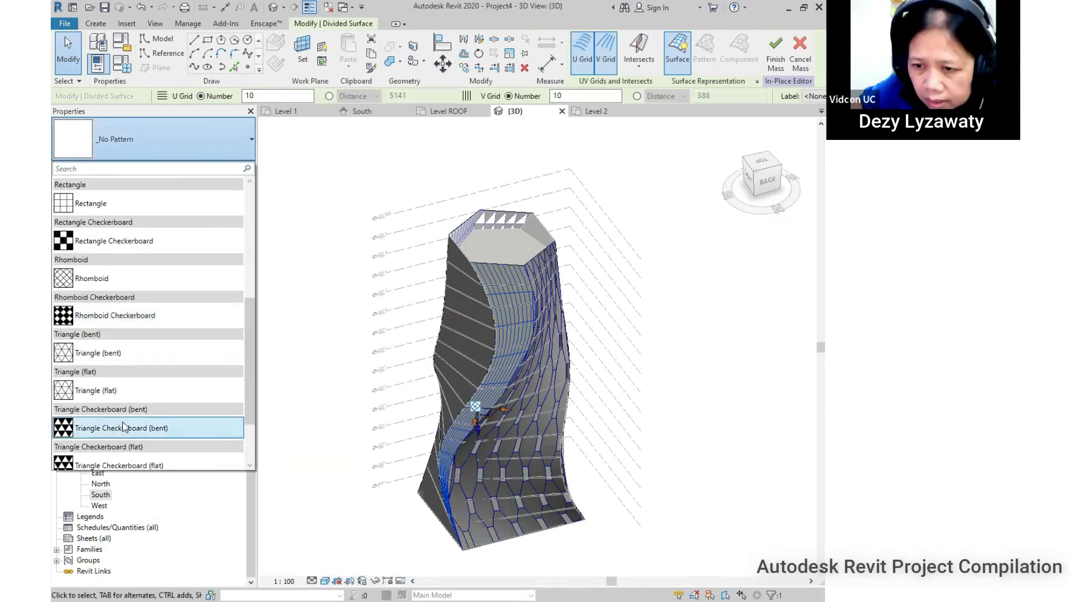
left_click(124, 428)
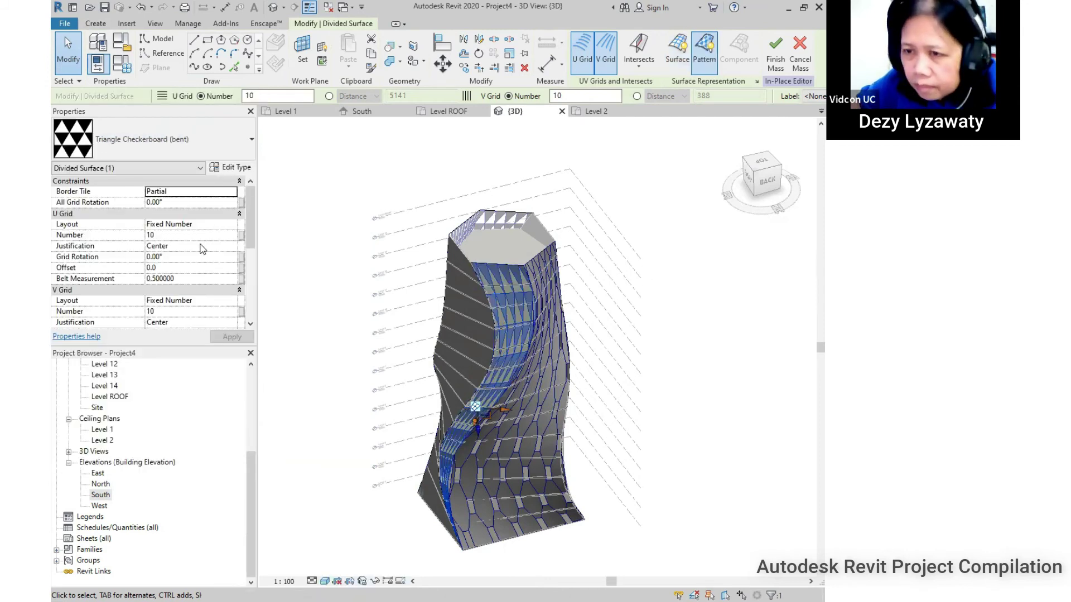
- Set the patterned surface's U Grid number to 20 and finish editing the tower mass
left_click(202, 236)
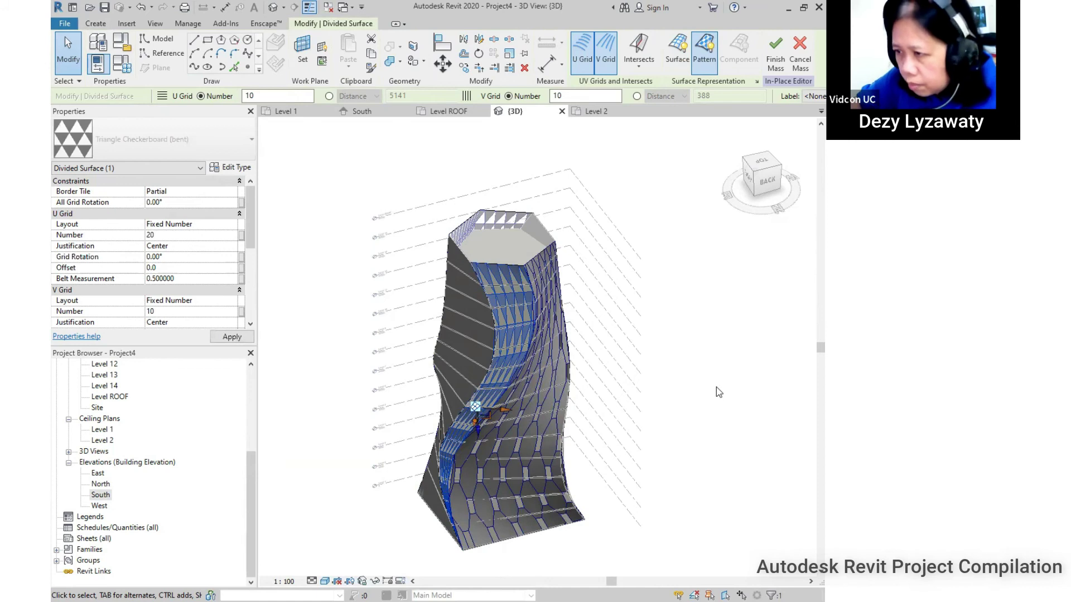
left_click(703, 457)
middle_click_drag(702, 457, 606, 73, "shift")
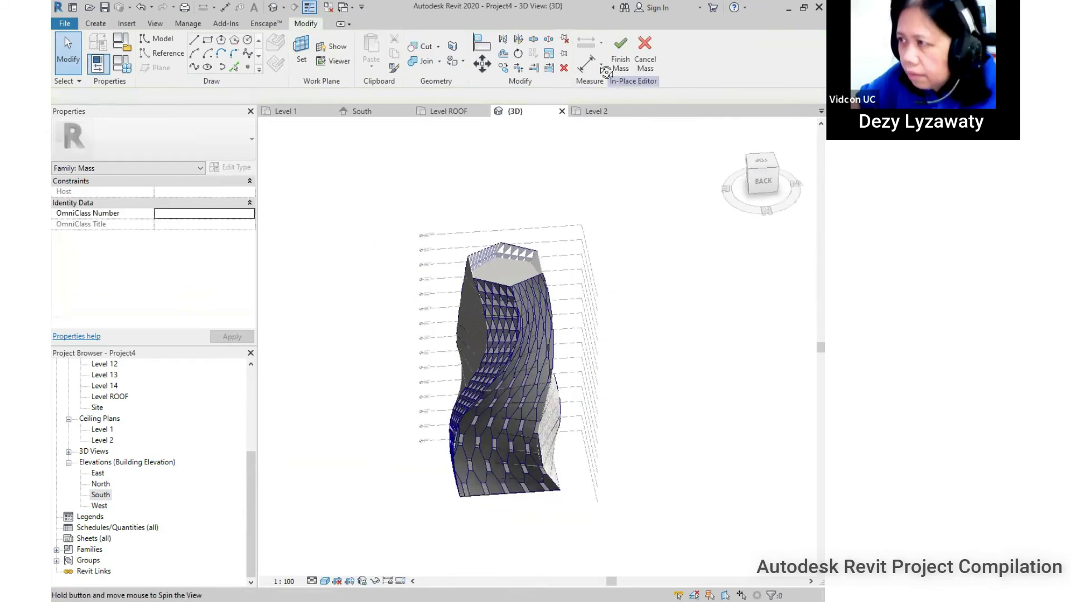
left_click(620, 59)
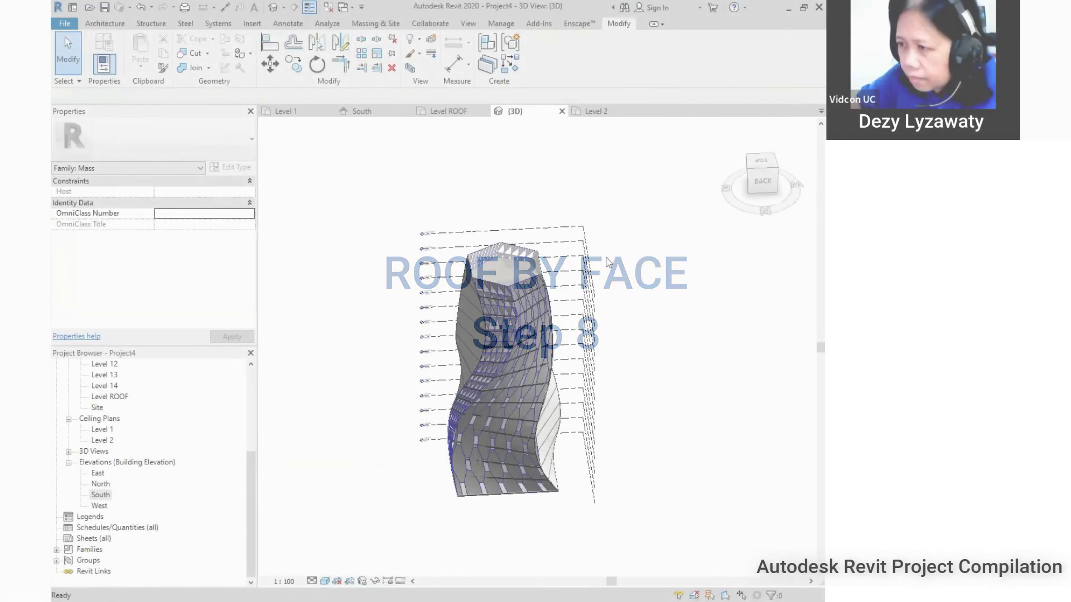
- Create a Wood Rafter 184mm - Asphalt Shingles roof by face on the tower's top face at Level ROOF
key("Escape")
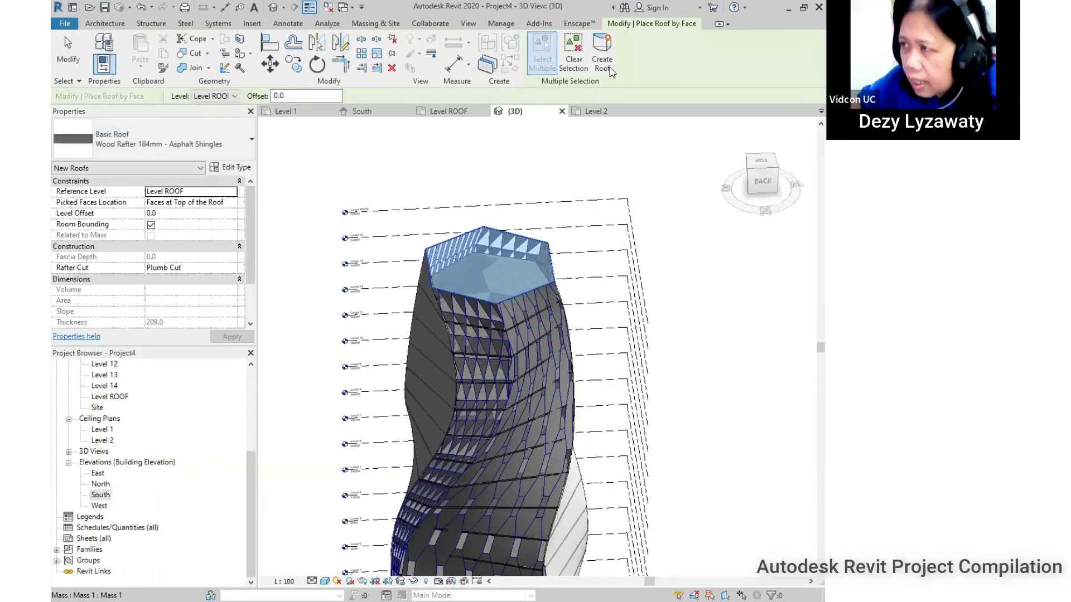
left_click(608, 66)
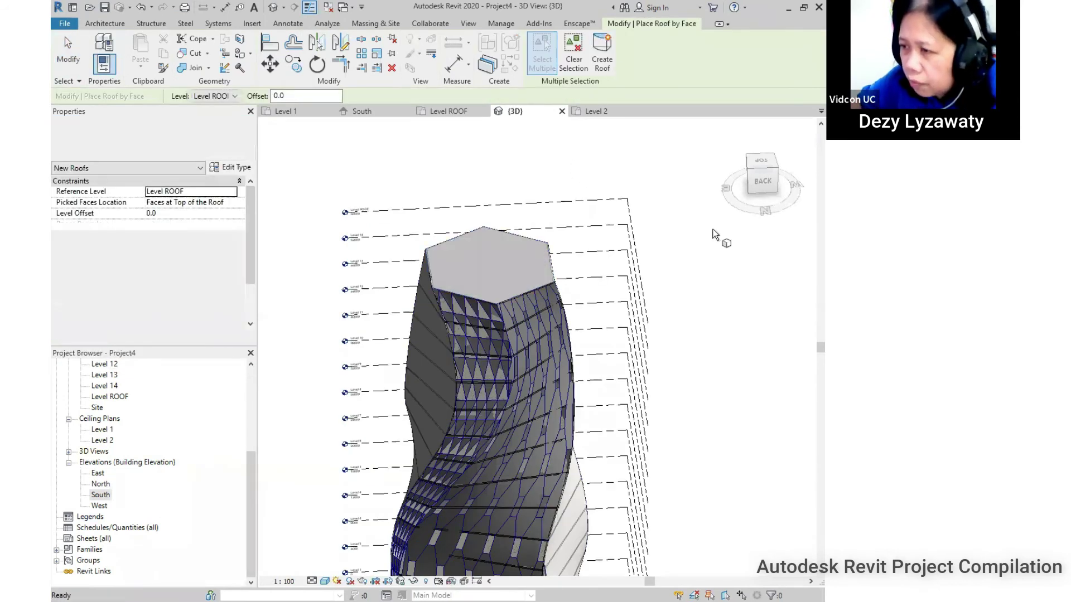
scroll(530, 343, "down", 4)
mouse_move(662, 299)
middle_mouse_down("shift")
mouse_move(726, 373)
mouse_move(478, 411)
mouse_move(516, 447)
mouse_move(636, 440)
middle_mouse_up("shift")
scroll(580, 440, "up", 3)
- Open the South elevation and set its visual style to Consistent Colors
double_click(101, 495)
middle_click_drag(433, 574, 453, 526)
scroll(359, 177, "down", 1)
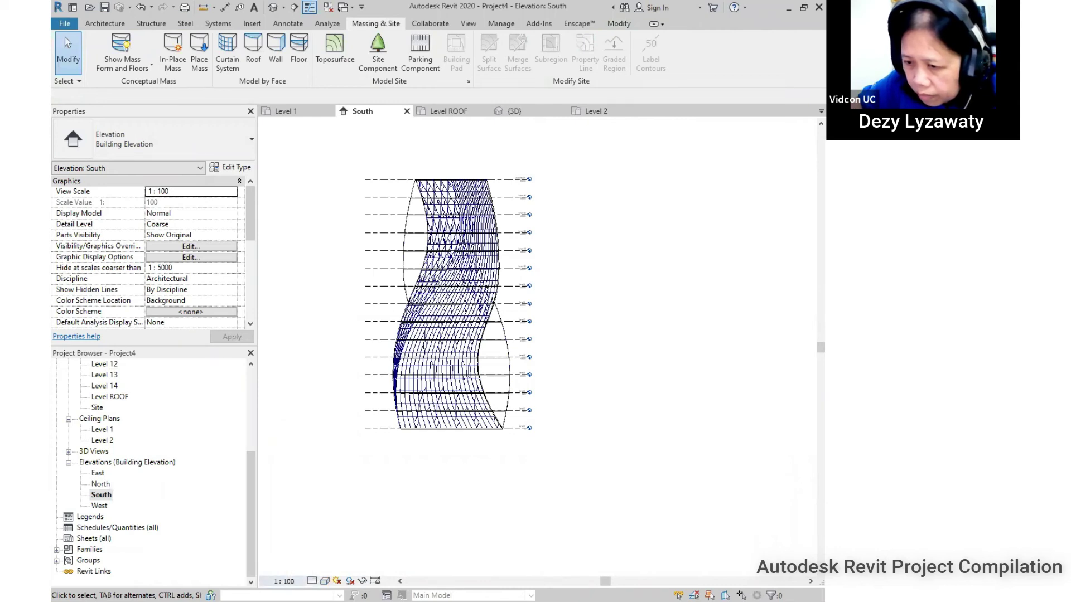
left_click(323, 583)
left_click(346, 557)
left_click(324, 581)
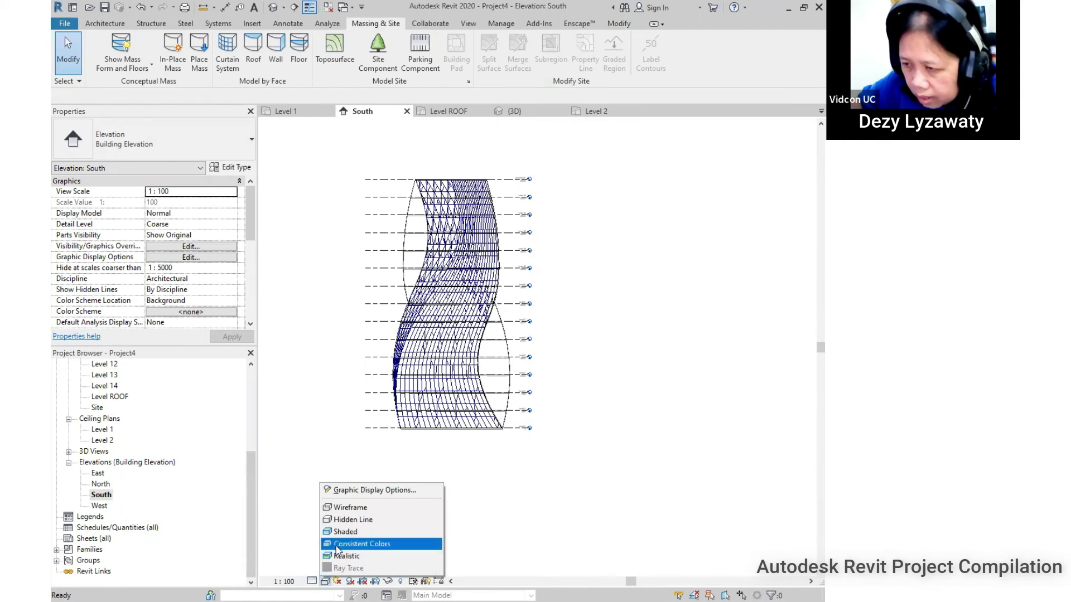
left_click(357, 543)
middle_click_drag(510, 118, 493, 141)
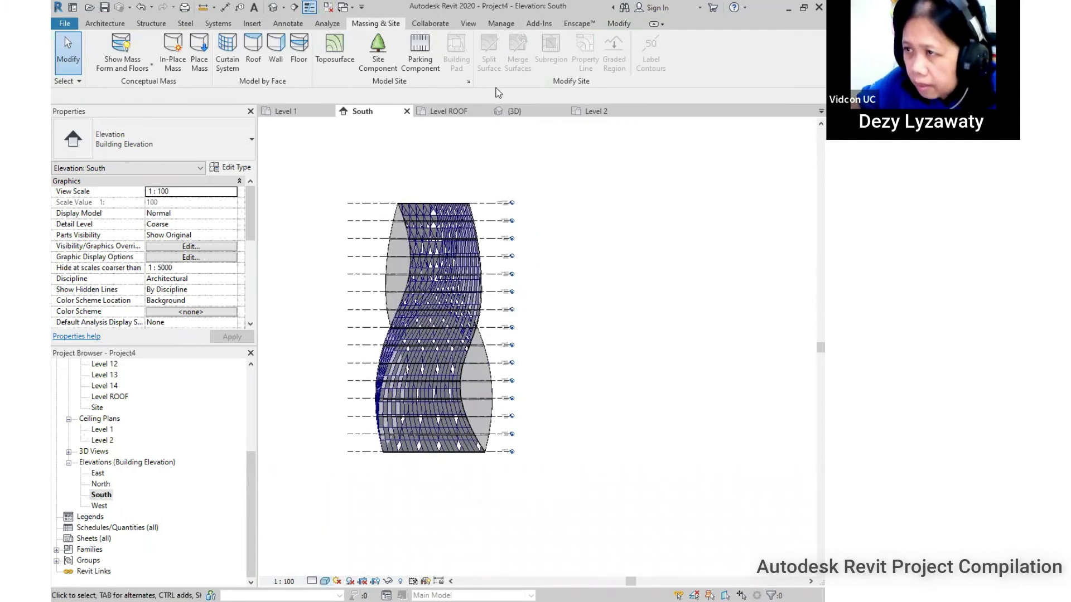
left_click(324, 581)
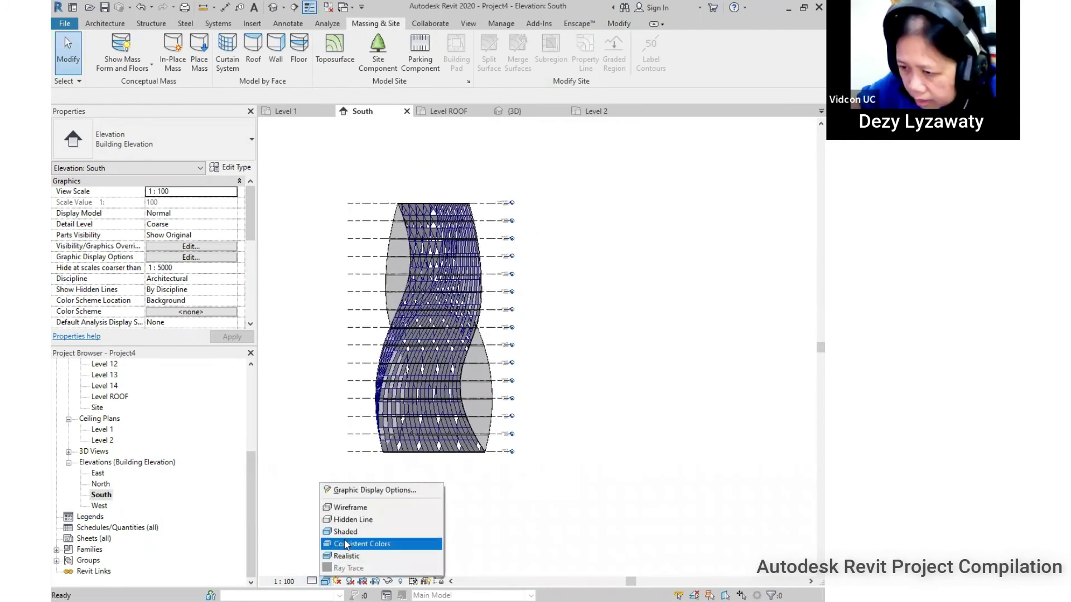
left_click(356, 543)
scroll(427, 466, "up", 3)
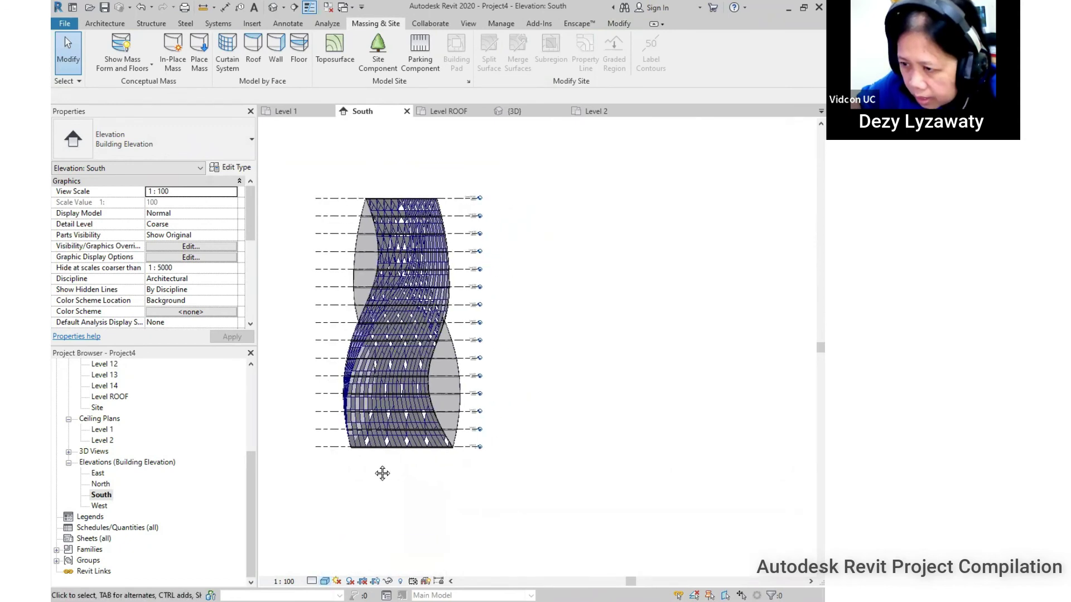
middle_click_drag(529, 361, 549, 409)
scroll(550, 409, "down", 1)
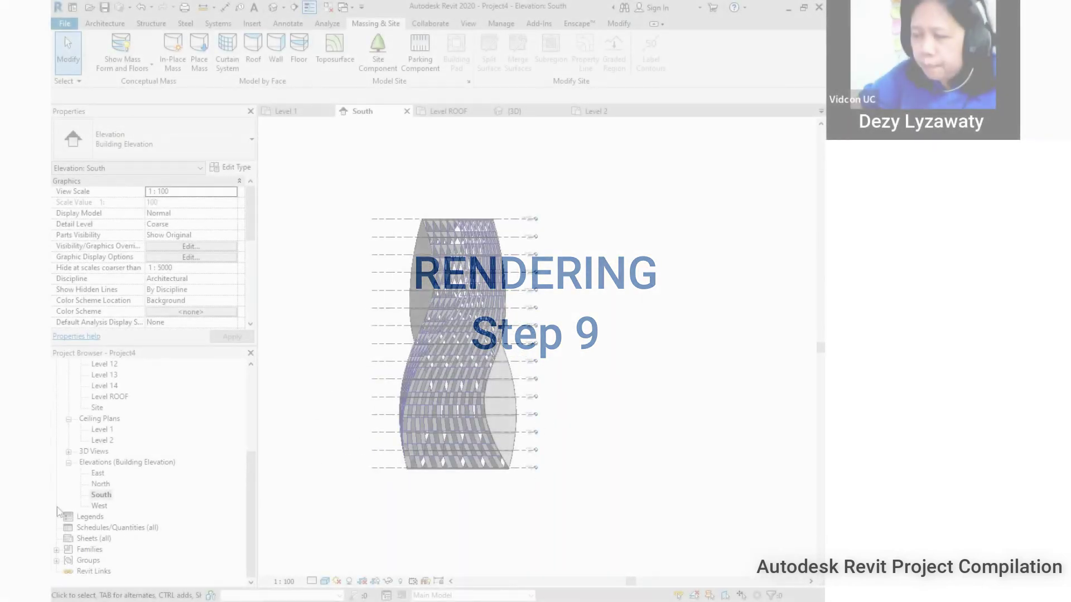
- In the Site floor plan, place a perspective camera southeast of the tower and aim it at the tower's centre
double_click(93, 452)
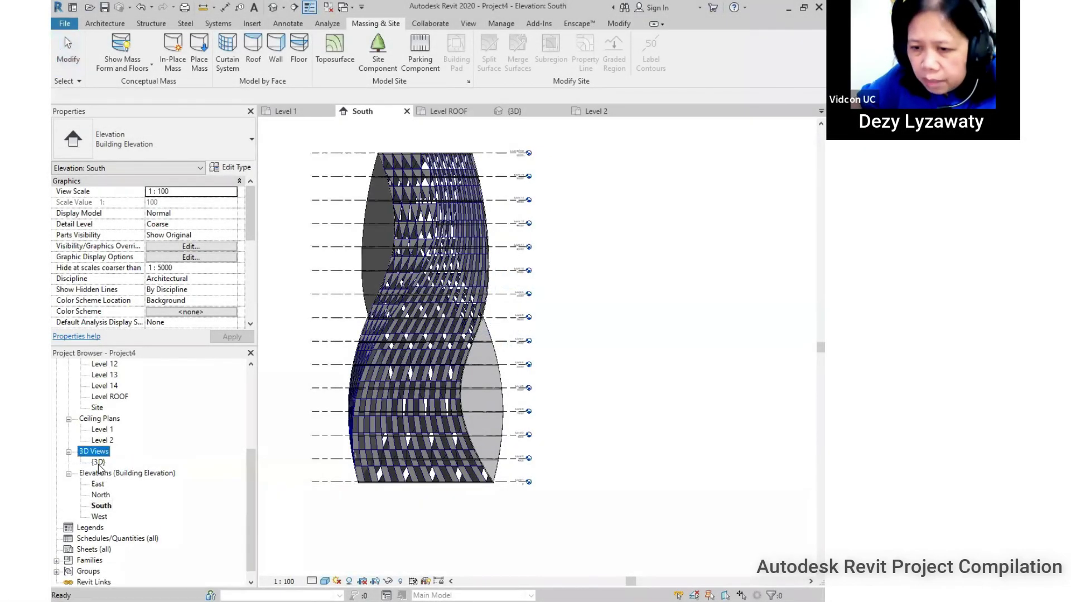
double_click(99, 462)
scroll(457, 334, "down", 5)
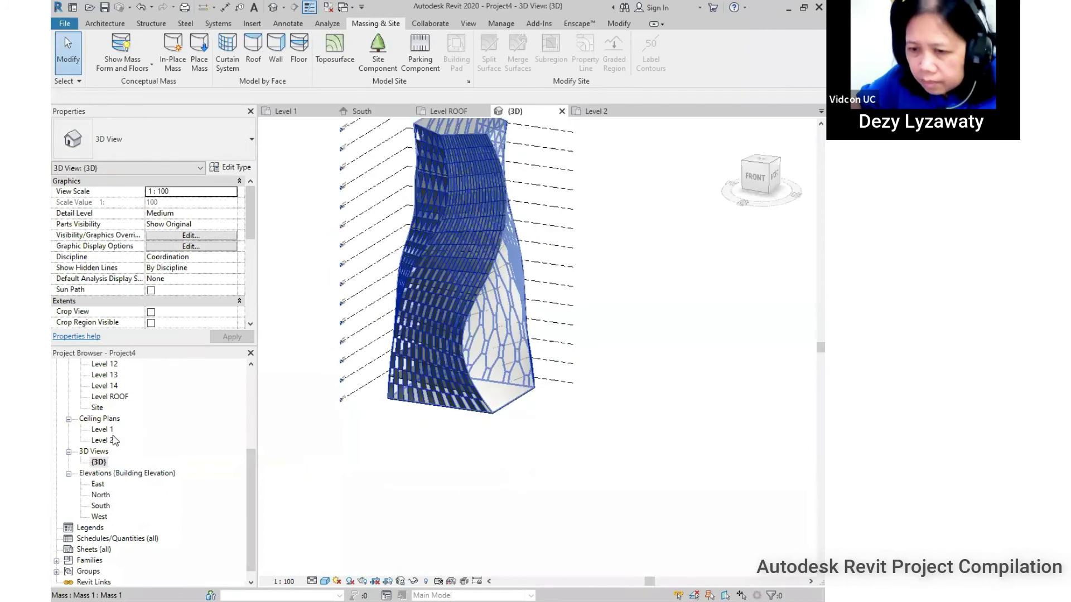
double_click(97, 408)
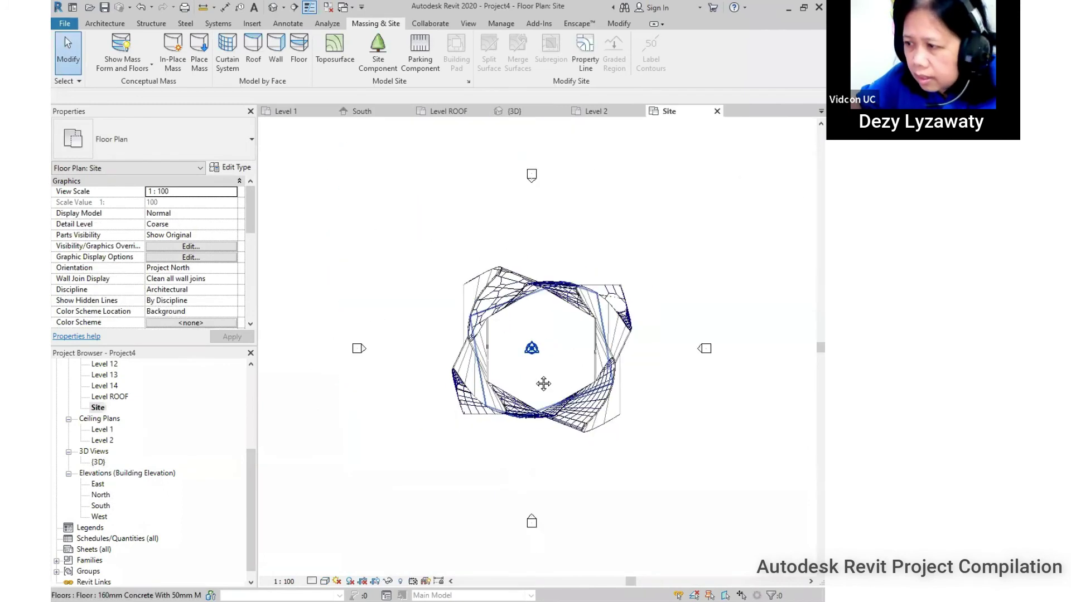
left_click(469, 23)
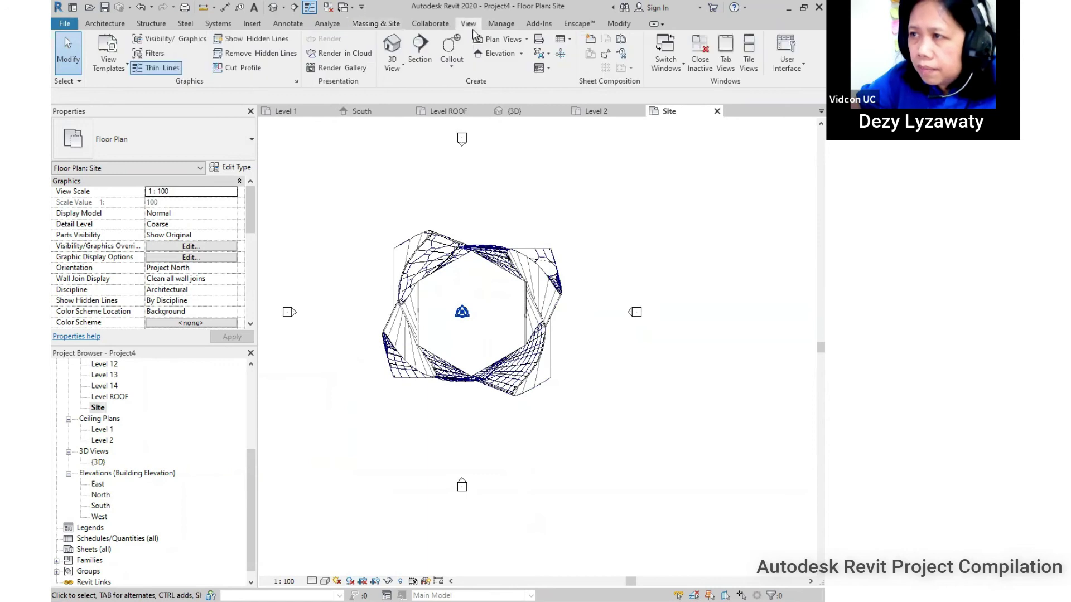
left_click(404, 67)
left_click(414, 112)
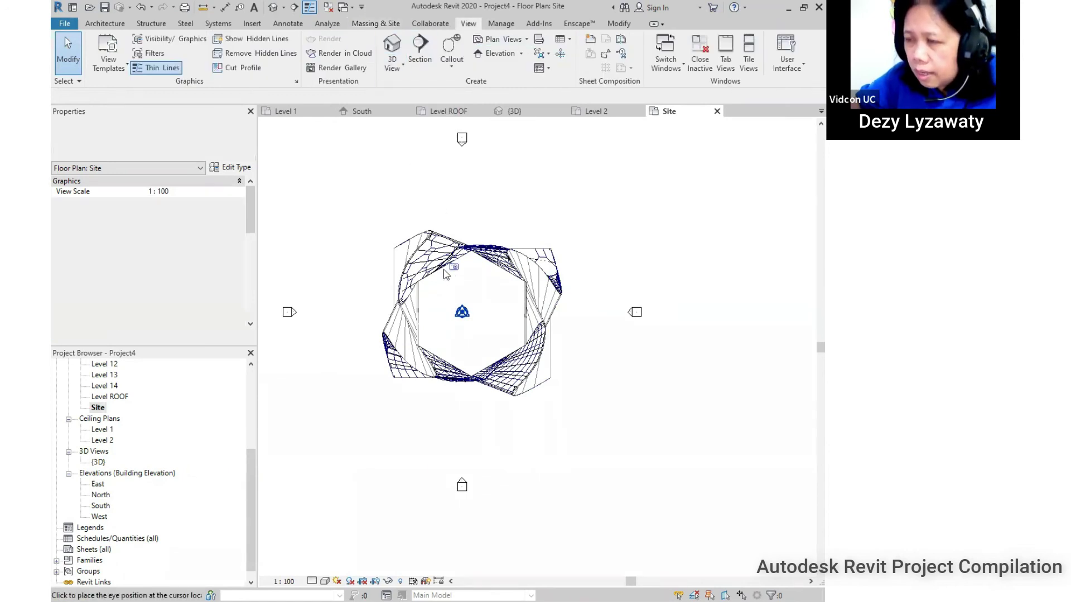
scroll(490, 305, "down", 4)
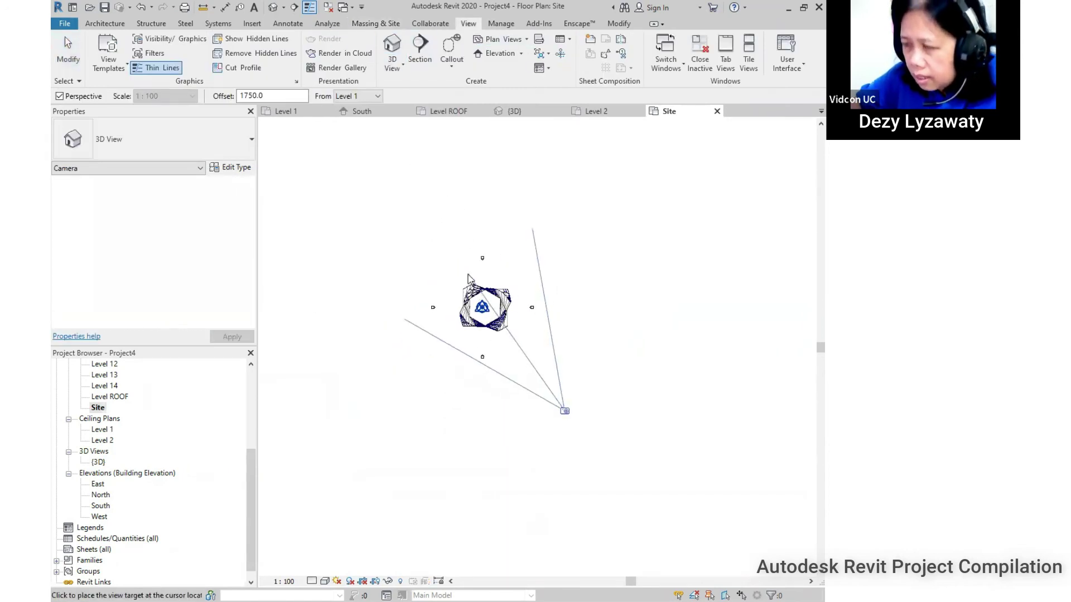
left_click(483, 308)
- Resize the camera view's crop region upward to include the whole tower and tighten its edges around the building
scroll(415, 434, "down", 3)
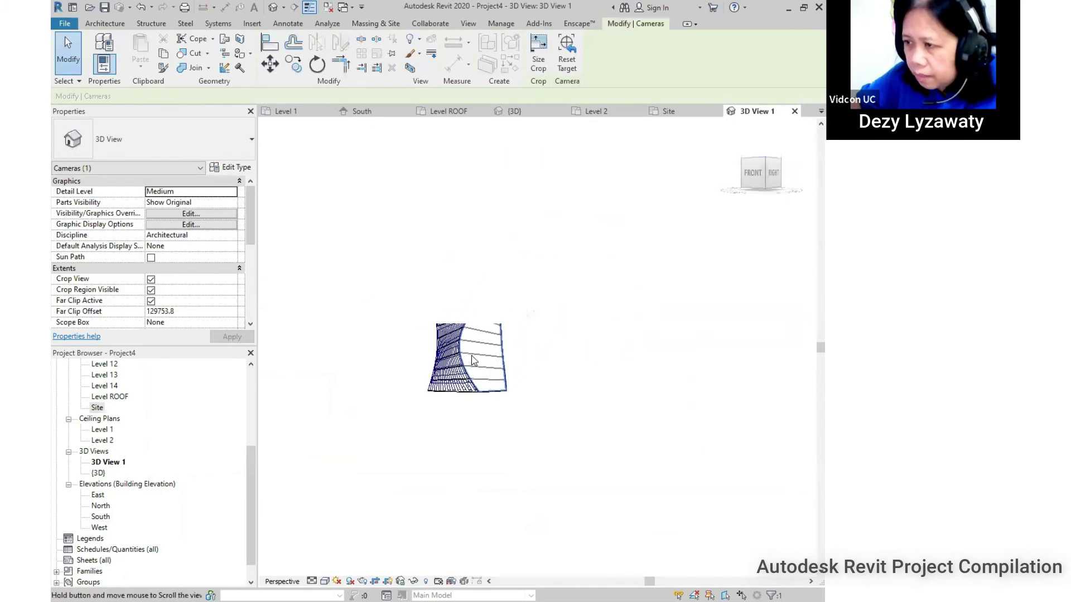
left_click_drag(475, 323, 475, 141)
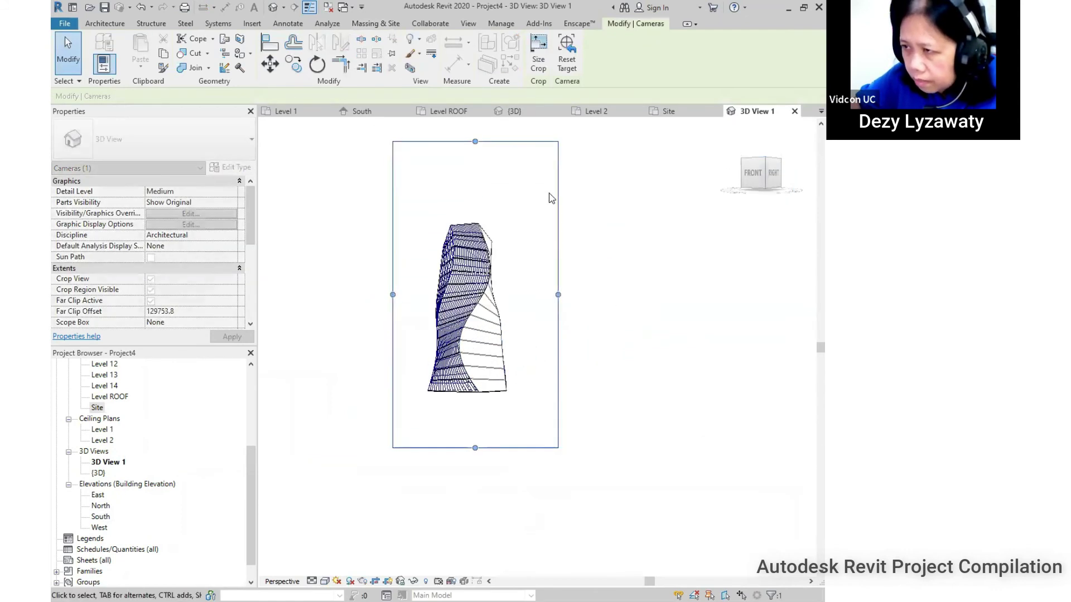
left_click_drag(559, 294, 520, 294)
left_click_drag(399, 306, 422, 296)
left_click_drag(473, 411, 472, 407)
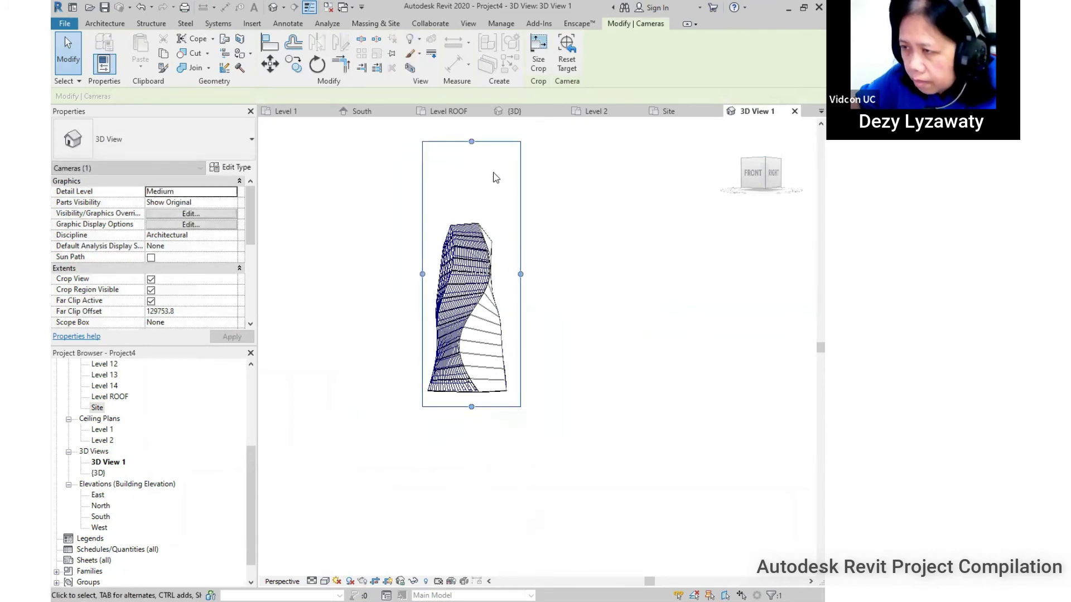
left_click_drag(471, 143, 472, 201)
- Orbit the camera toward the tower's front and render it at Draft quality with Exterior: Sun only lighting and a Few Clouds sky
middle_click_drag(472, 311, 435, 310, "shift")
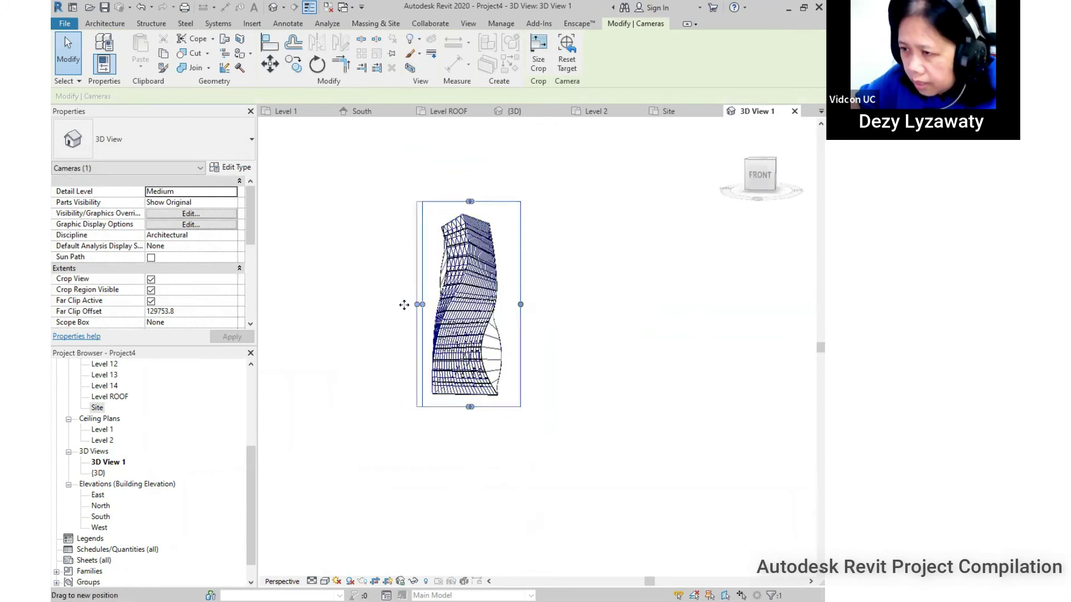
scroll(488, 260, "up", 3)
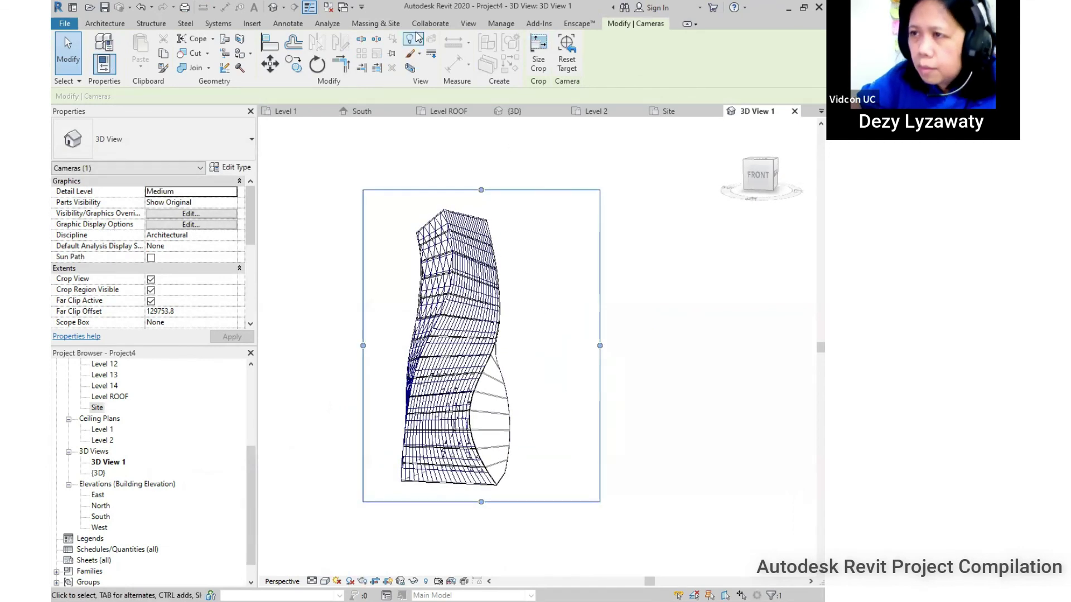
left_click(468, 24)
left_click(326, 39)
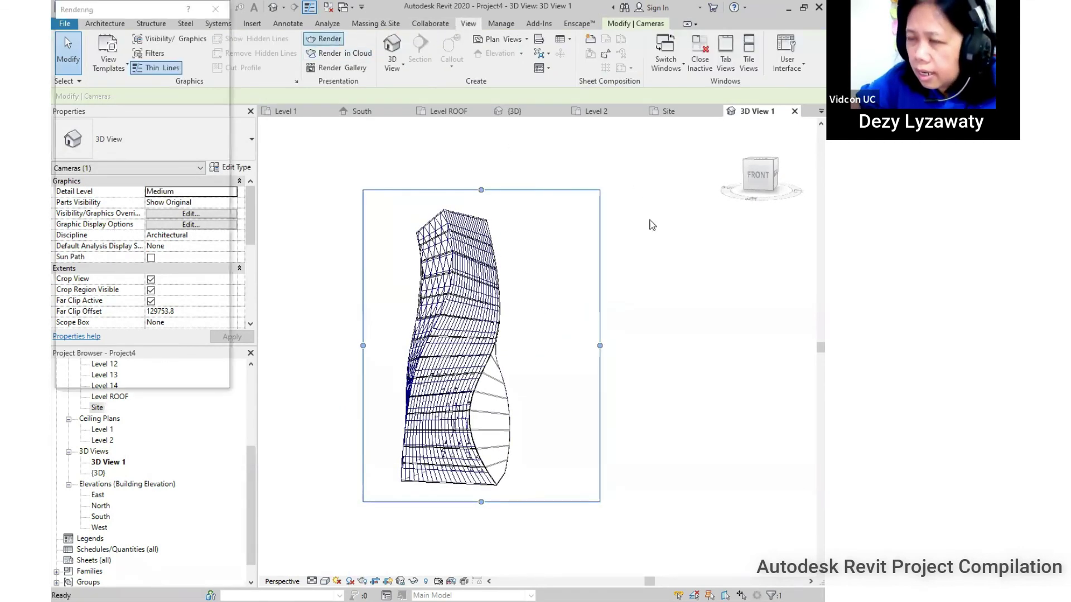
left_click(129, 39)
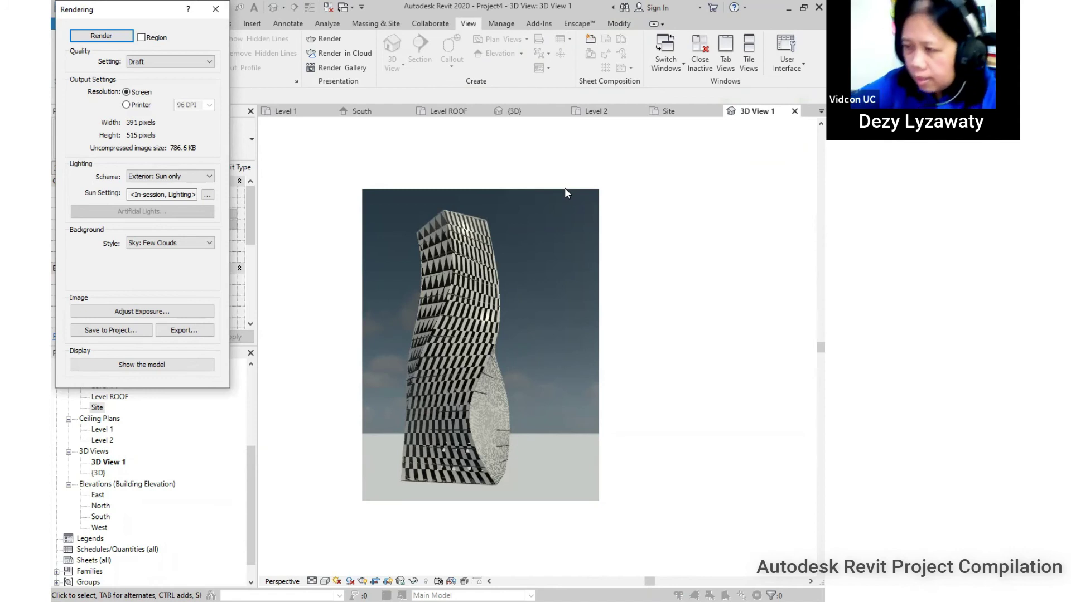
left_click(216, 10)
scroll(494, 402, "up", 2)
scroll(499, 396, "down", 1)
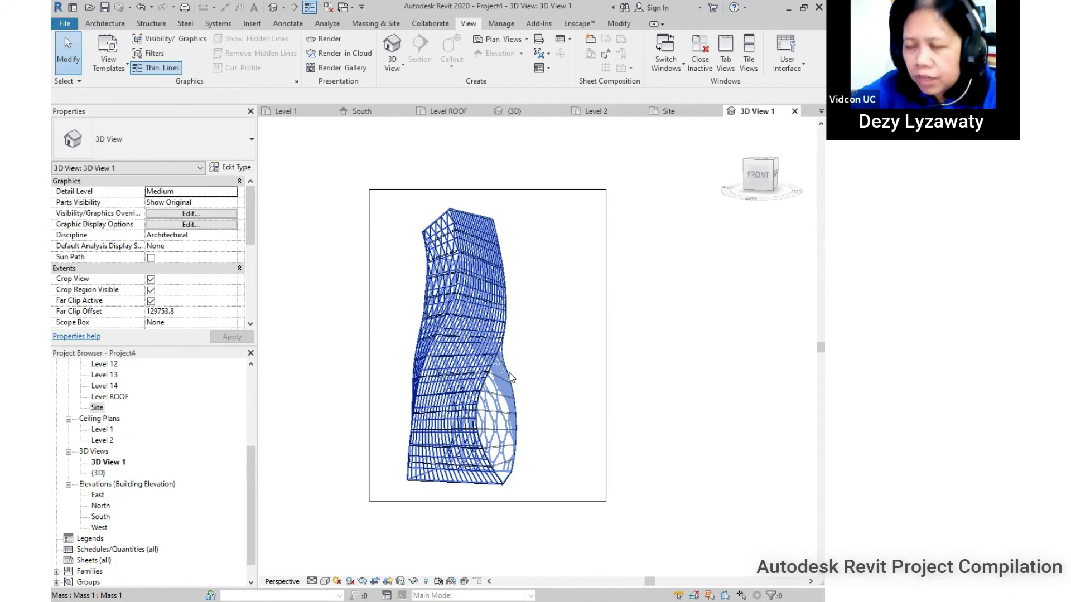
key("Tab")
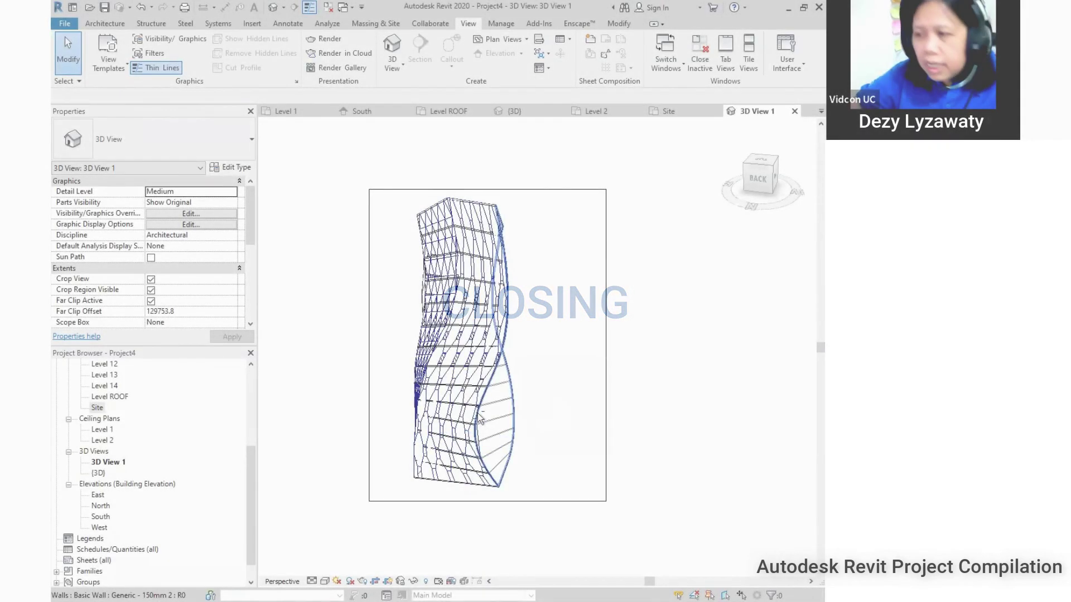
middle_click_drag(479, 417, 604, 432, "shift")
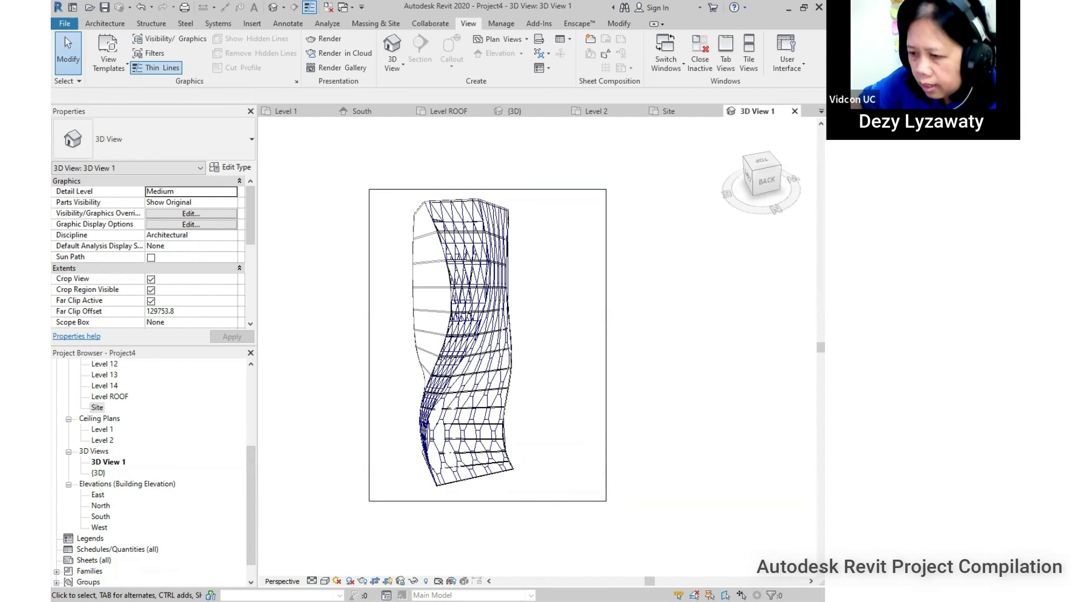
- Switch to the PowerPoint deck of the example assignment and review its elevation, section and rendering slides
key("alt+Tab")
left_click(120, 167)
left_click(119, 256)
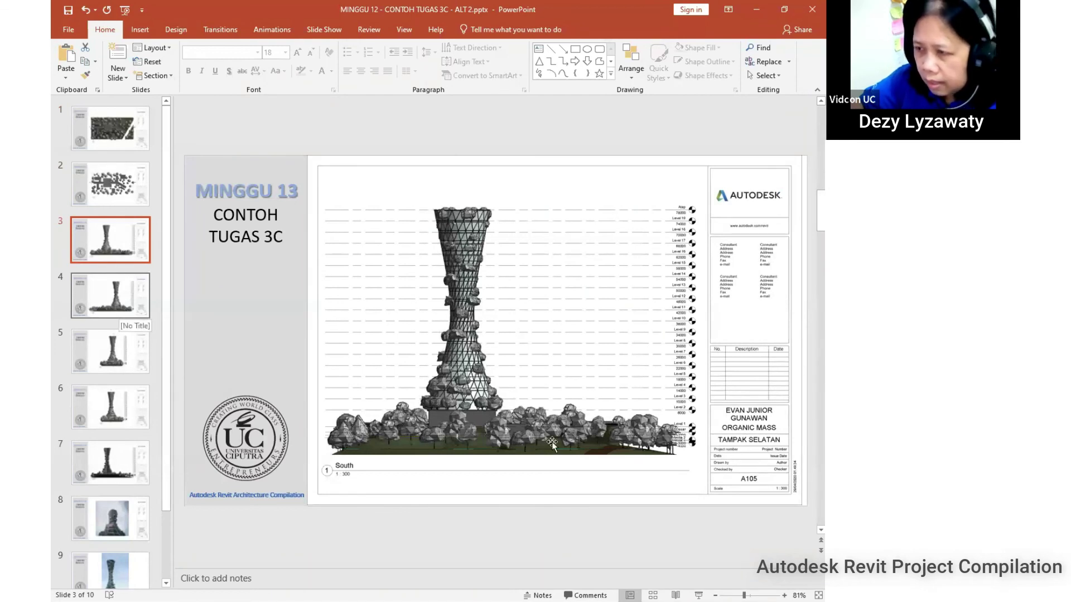
scroll(552, 444, "down", 3)
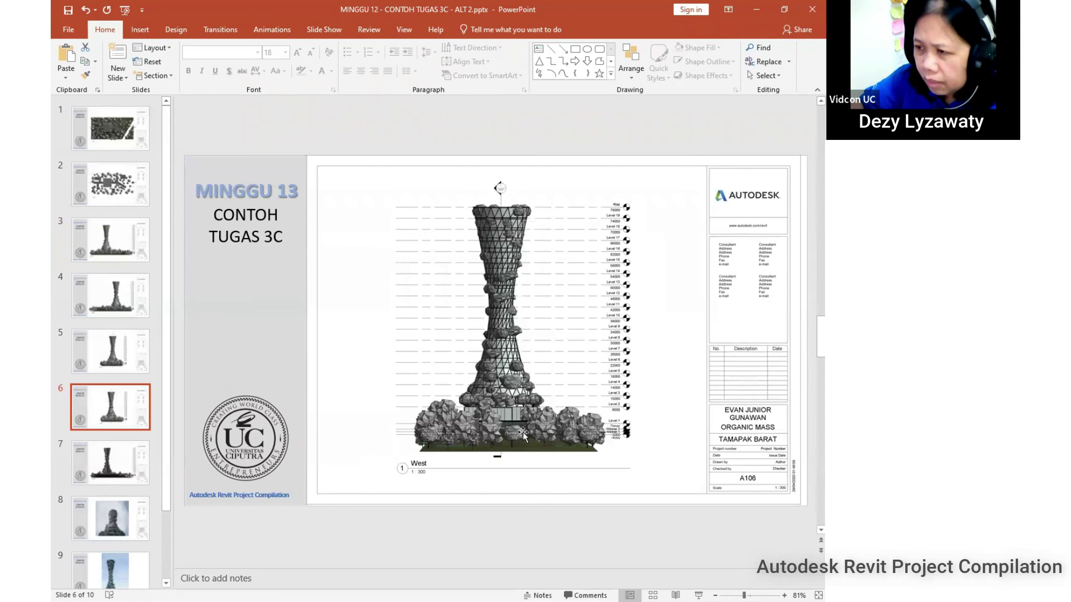
left_click(111, 472)
left_click(122, 513)
scroll(131, 526, "down", 1)
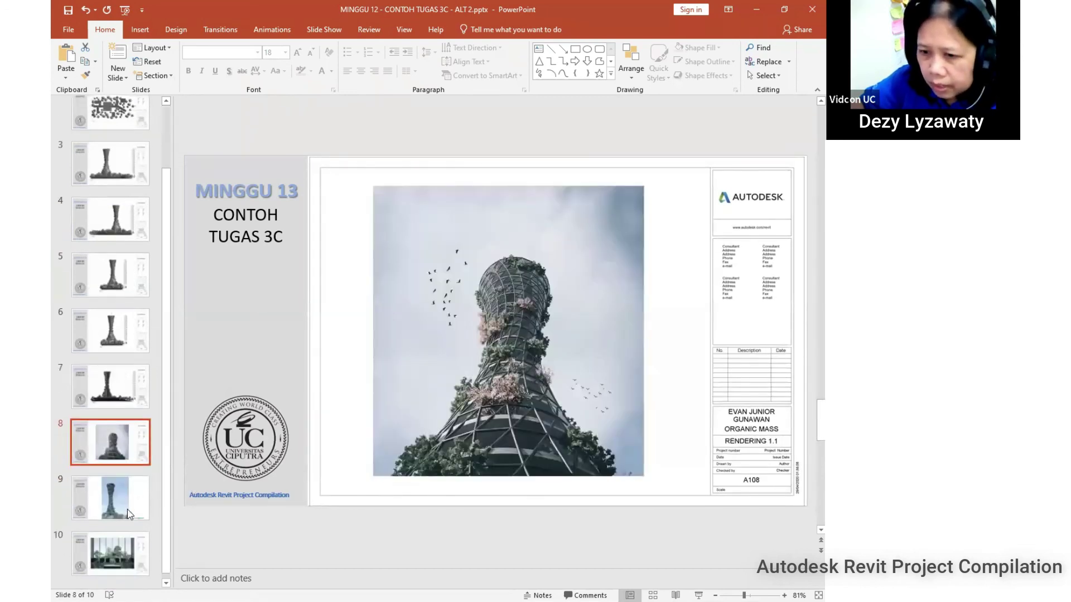
left_click(125, 504)
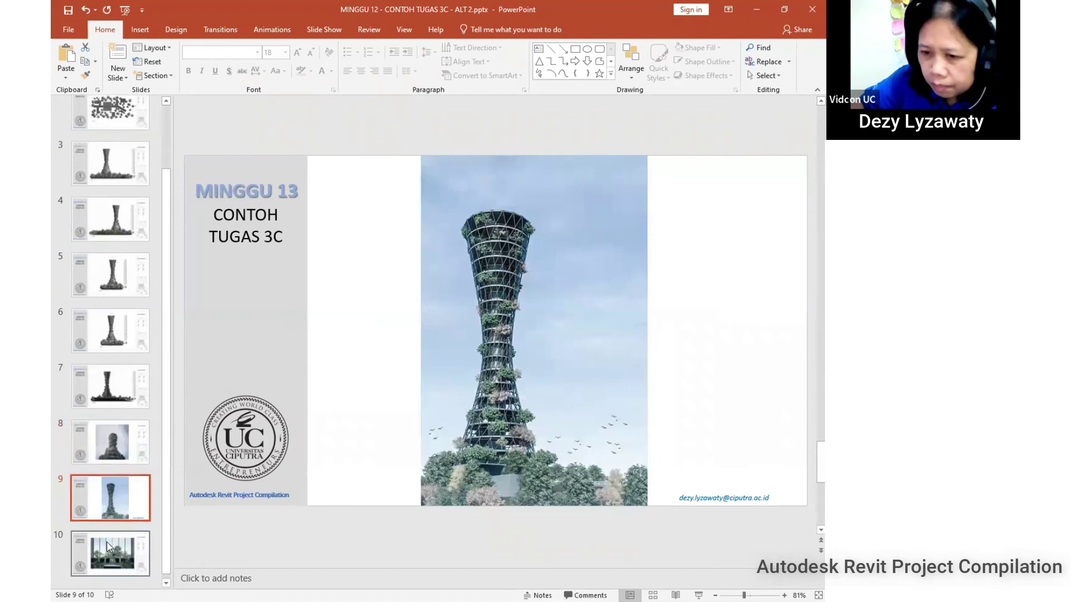
left_click(111, 388)
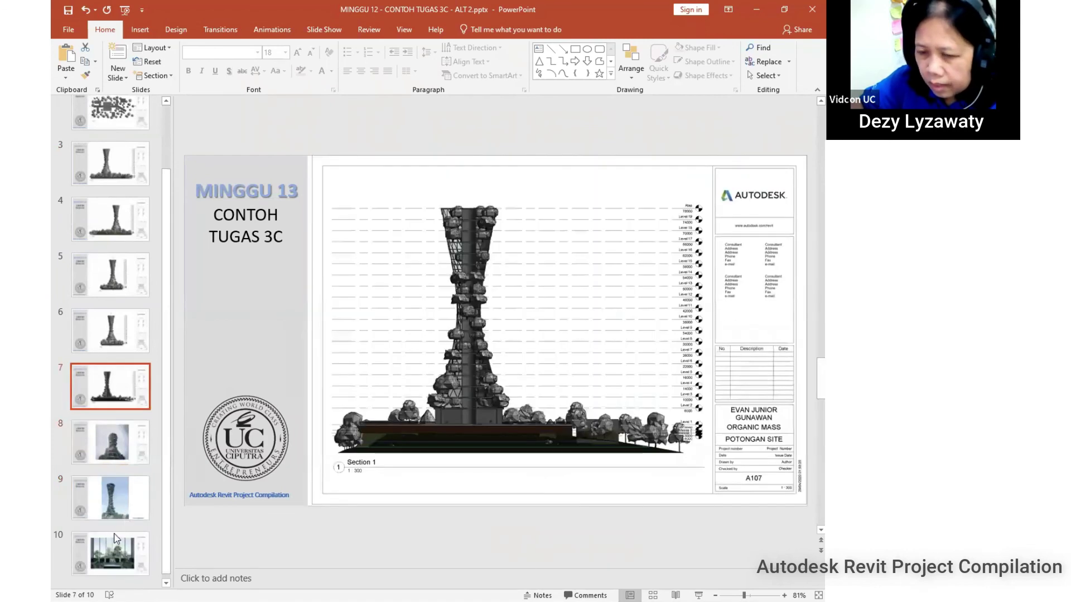
left_click(117, 508)
left_click(110, 550)
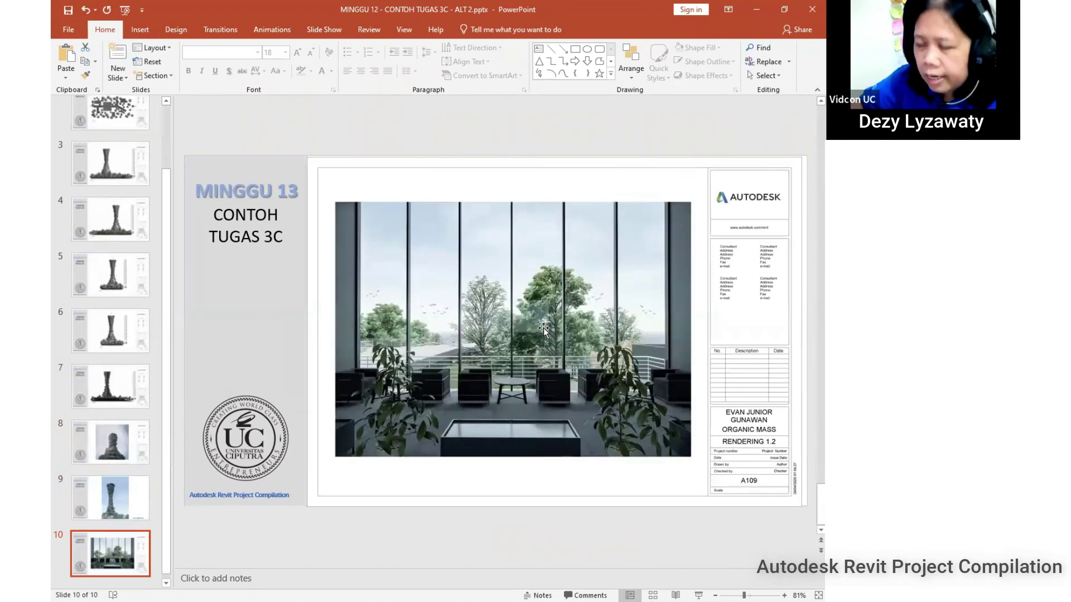